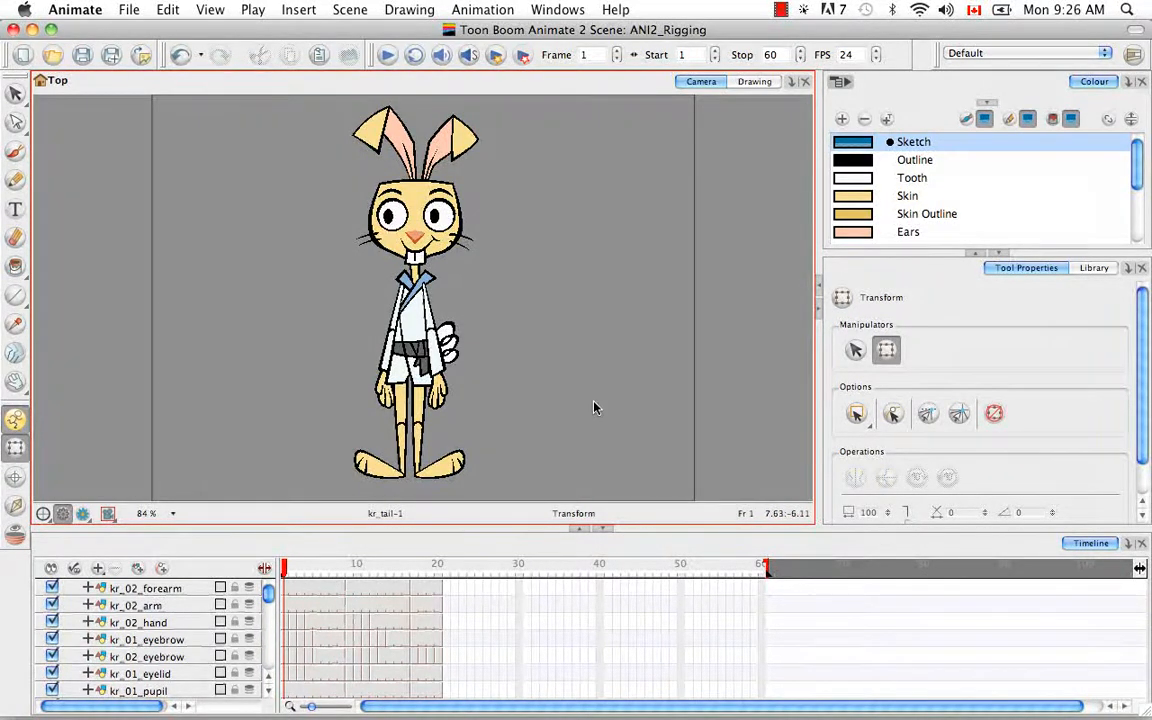
Step: Activate the Pivot tool from the Tools toolbar
left_click(15, 479)
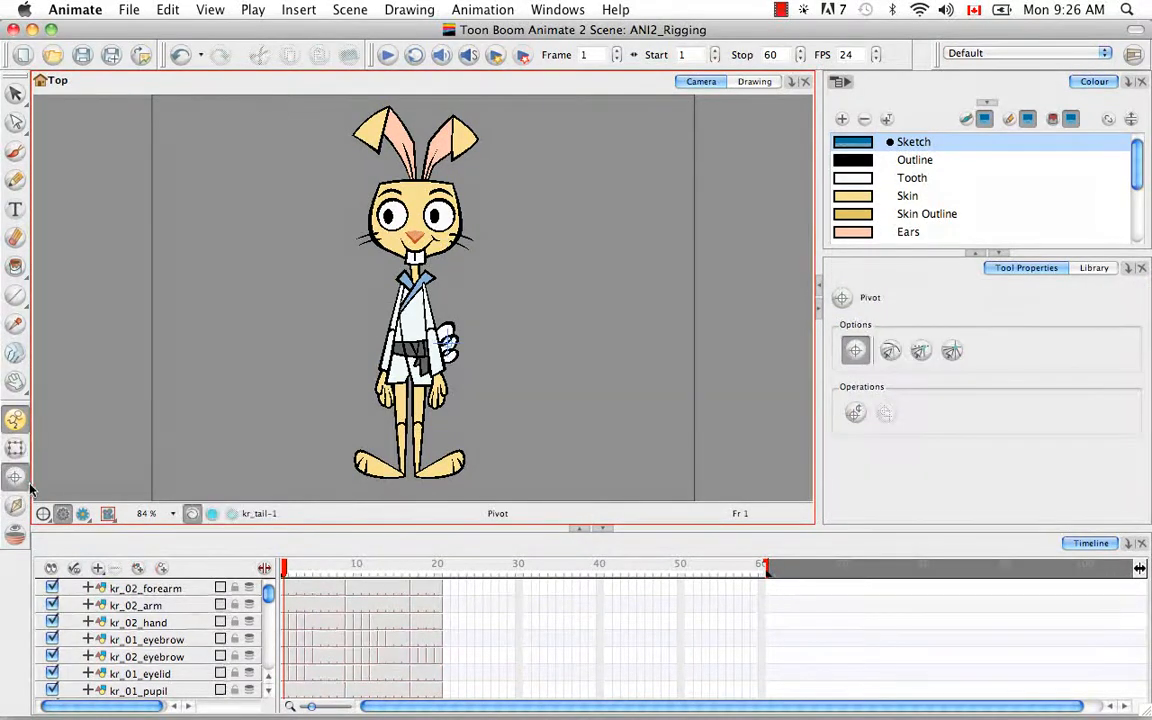
Step: Select the kr_02_hand layer and zoom and pan the Camera view onto both hands
left_click(177, 612)
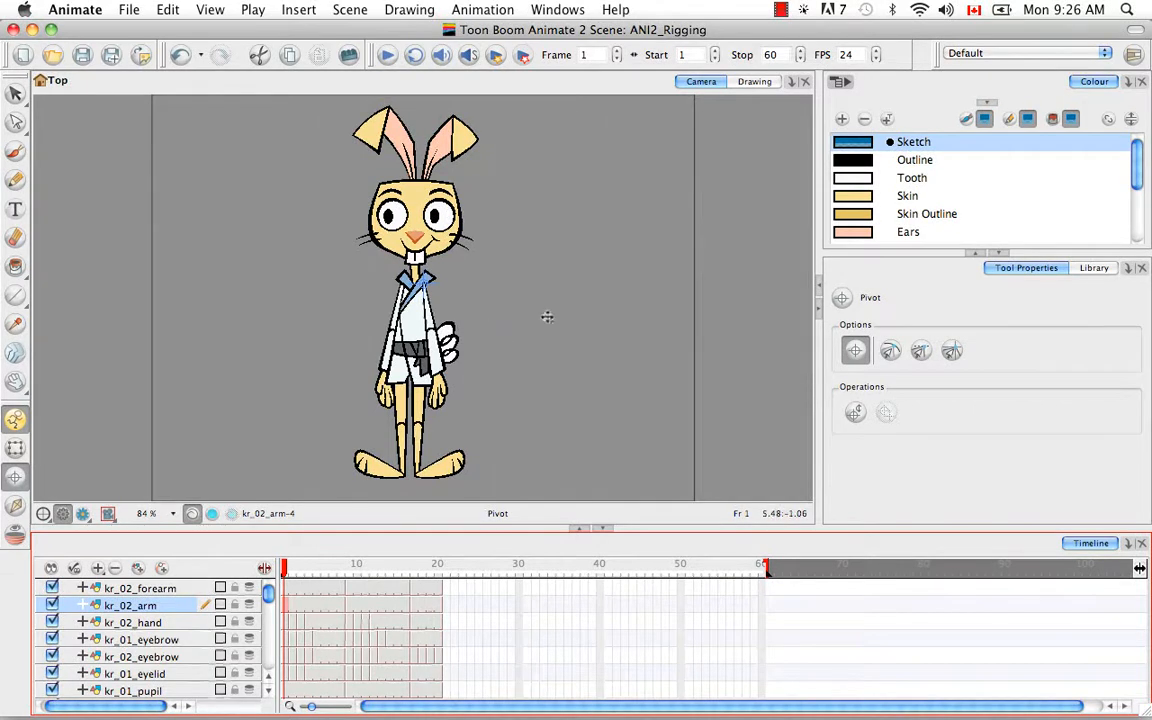
left_click(527, 520)
key("super+equal")
key("super+equal")
key("super+equal")
key("super+equal")
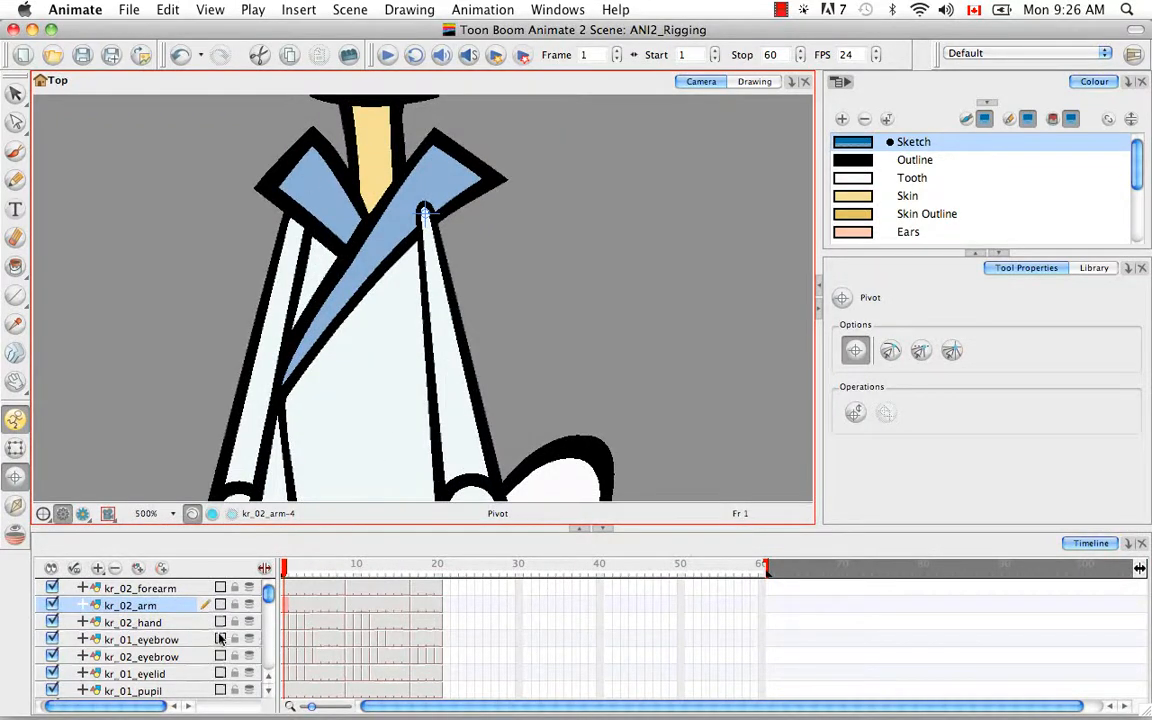
left_click(290, 620)
key("space")
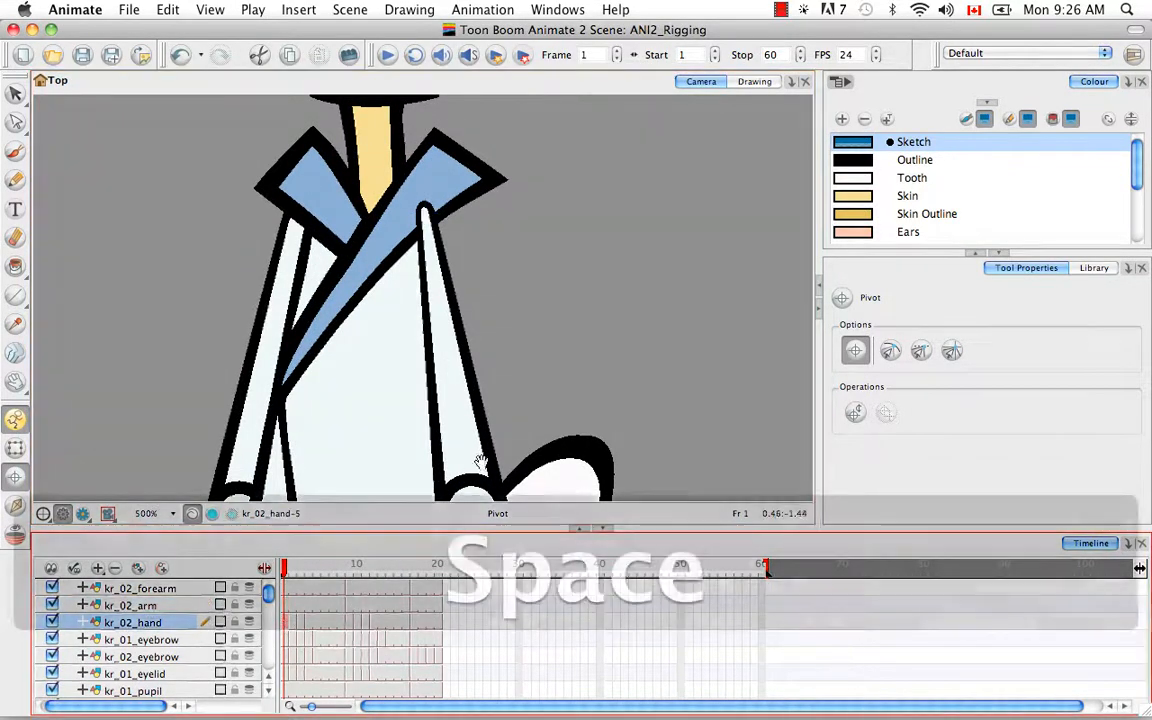
left_click_drag(481, 463, 490, 161)
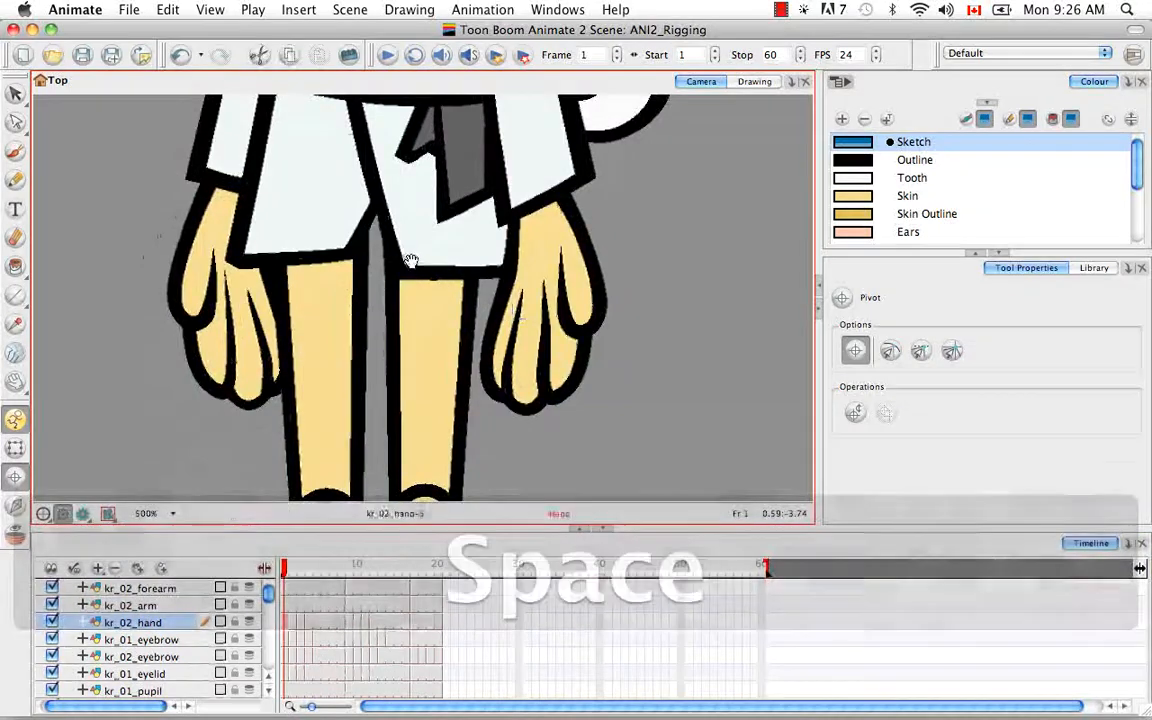
left_click_drag(406, 257, 441, 342)
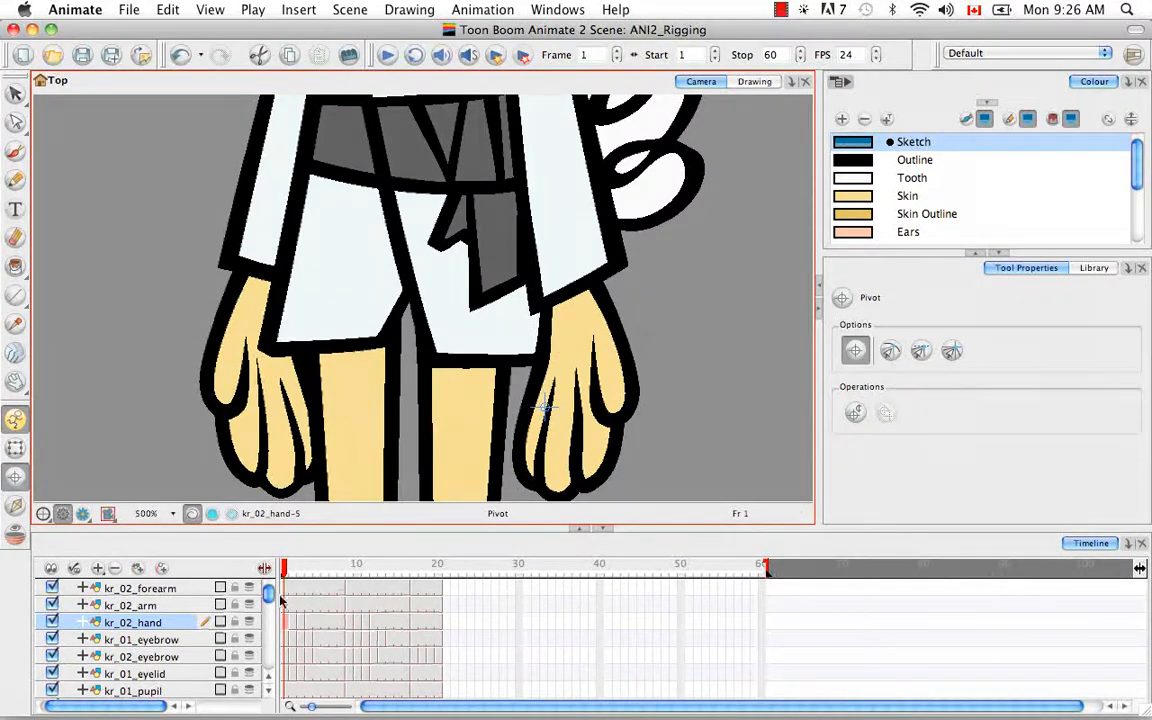
left_click(108, 513)
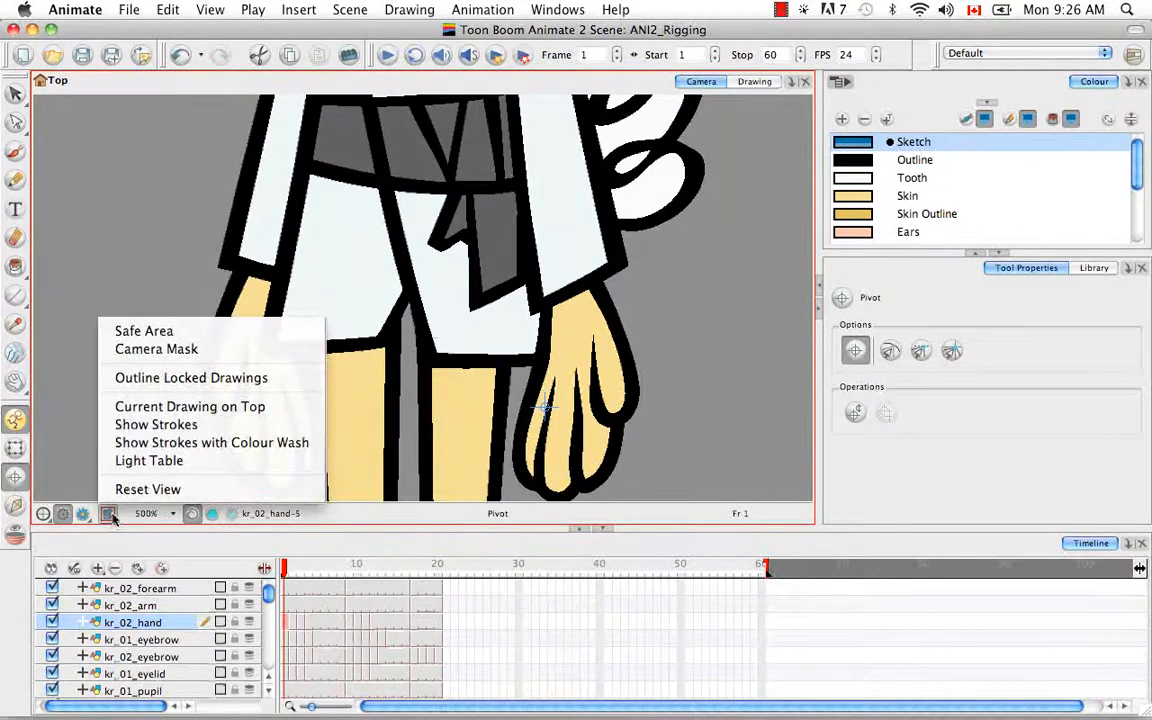
Step: Turn on Light Table and Current Drawing on Top, then set the hand pivot at the wrist
left_click(140, 460)
left_click(108, 513)
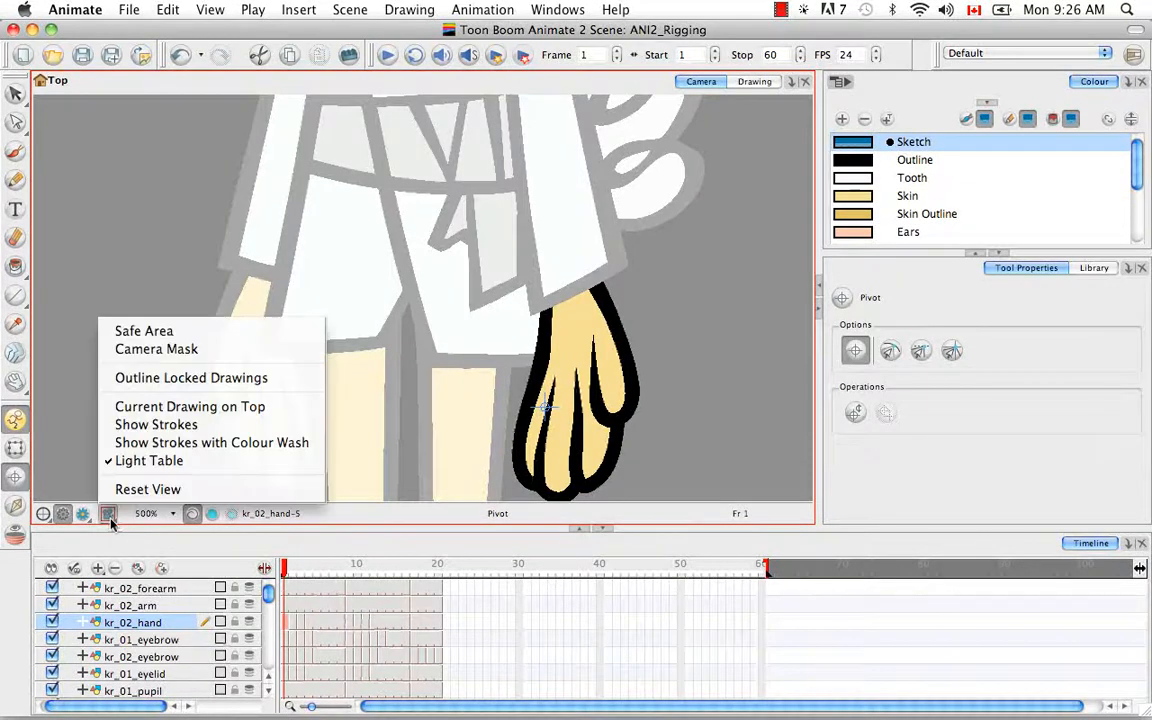
left_click(108, 408)
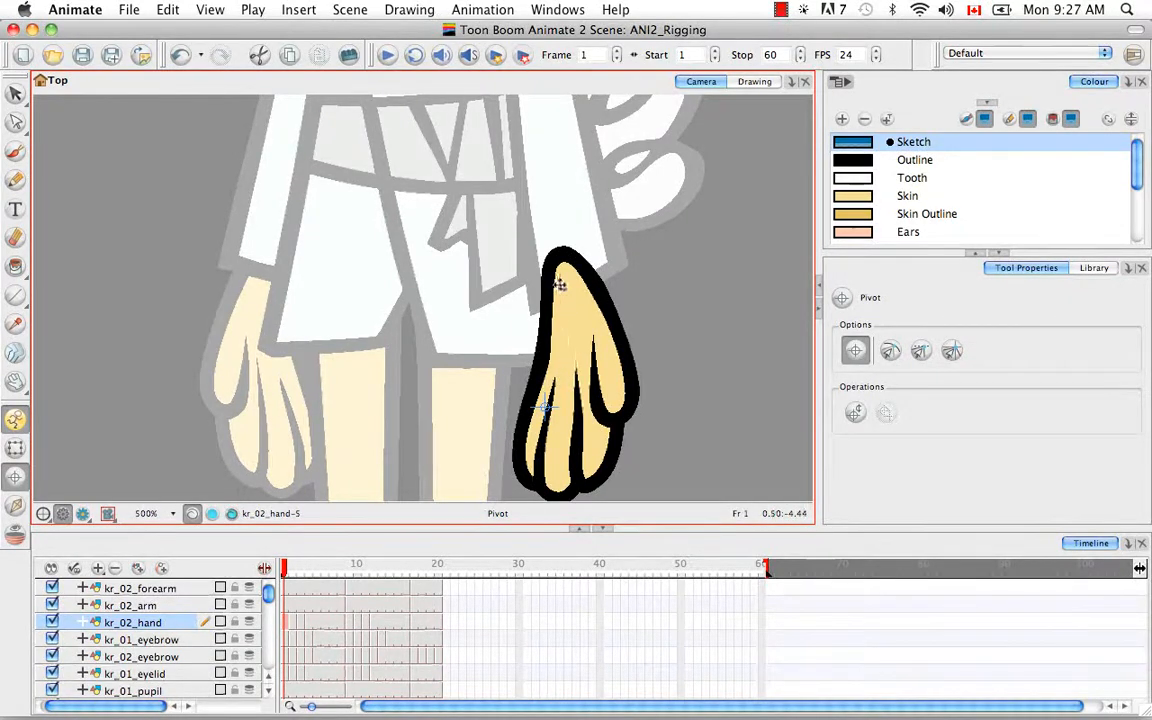
left_click(564, 272)
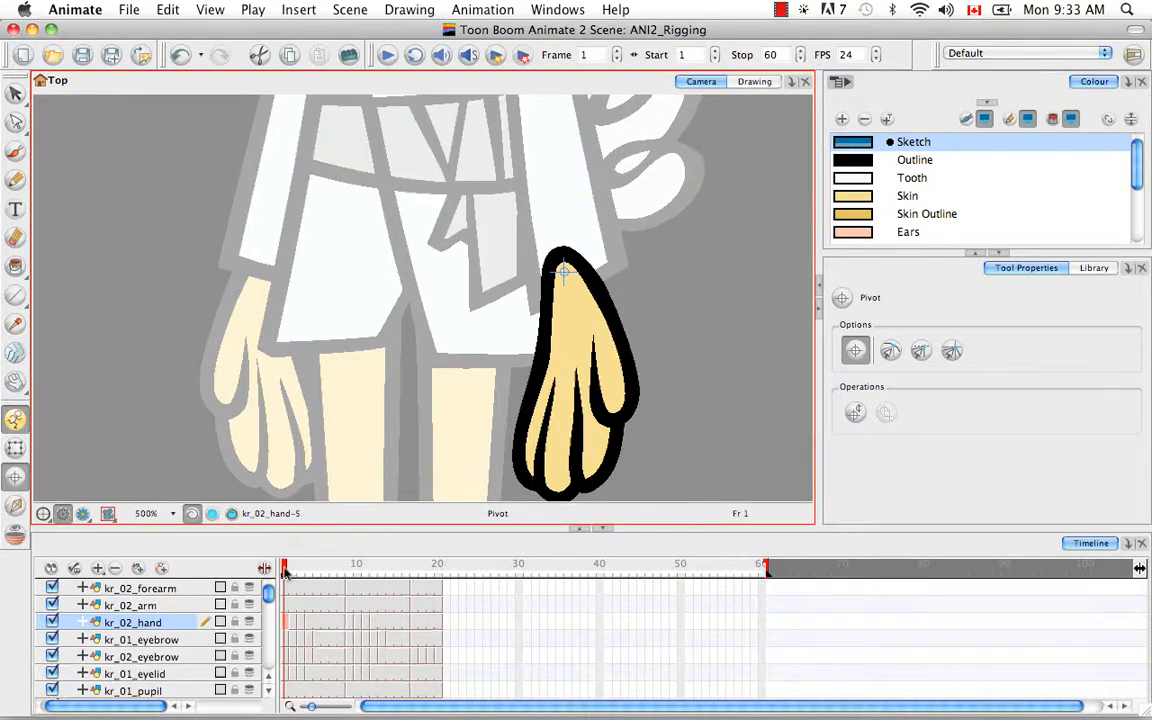
Step: Compare the open hand and fist drawings at frames 1 and 2, ending on frame 1
mouse_move(284, 568)
left_mouse_down()
mouse_move(413, 565)
mouse_move(283, 563)
mouse_move(281, 553)
left_mouse_up()
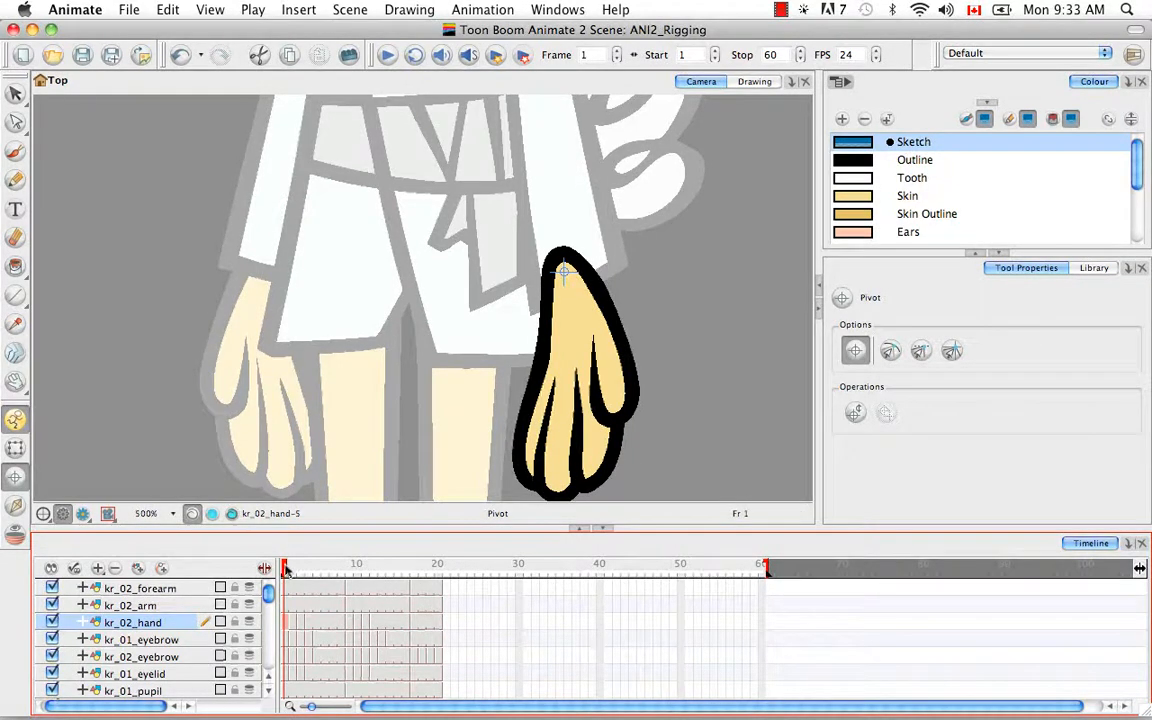
key("period")
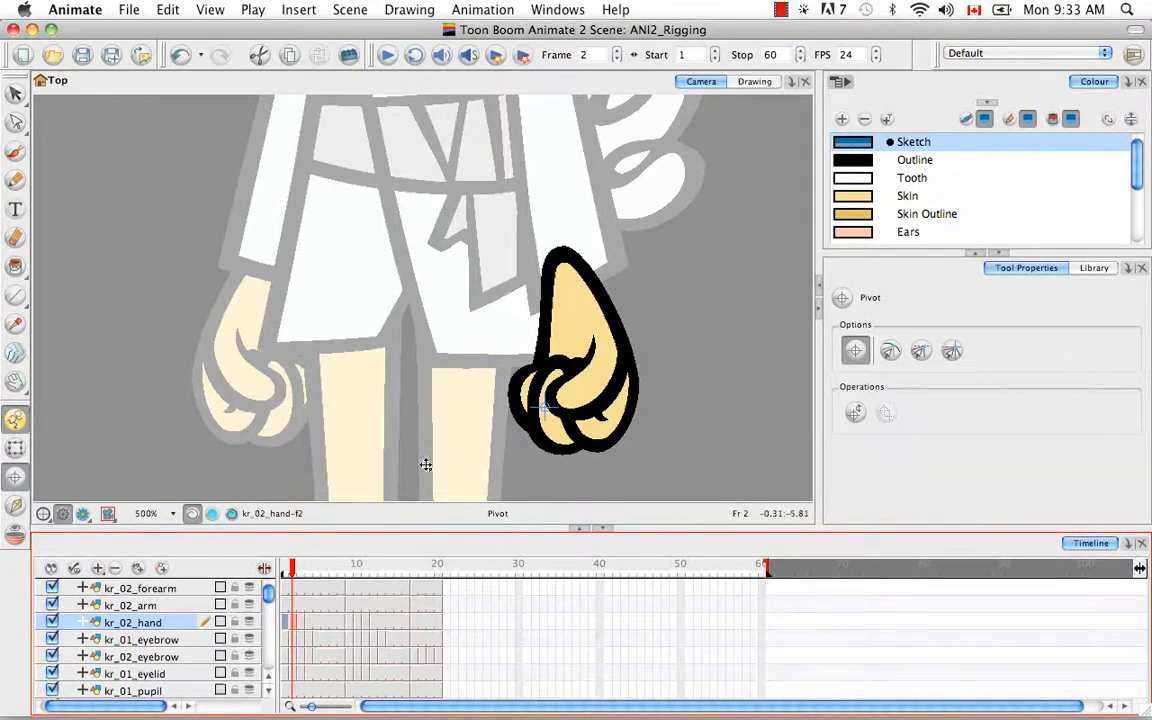
left_click_drag(293, 573, 292, 574)
left_click_drag(288, 570, 276, 567)
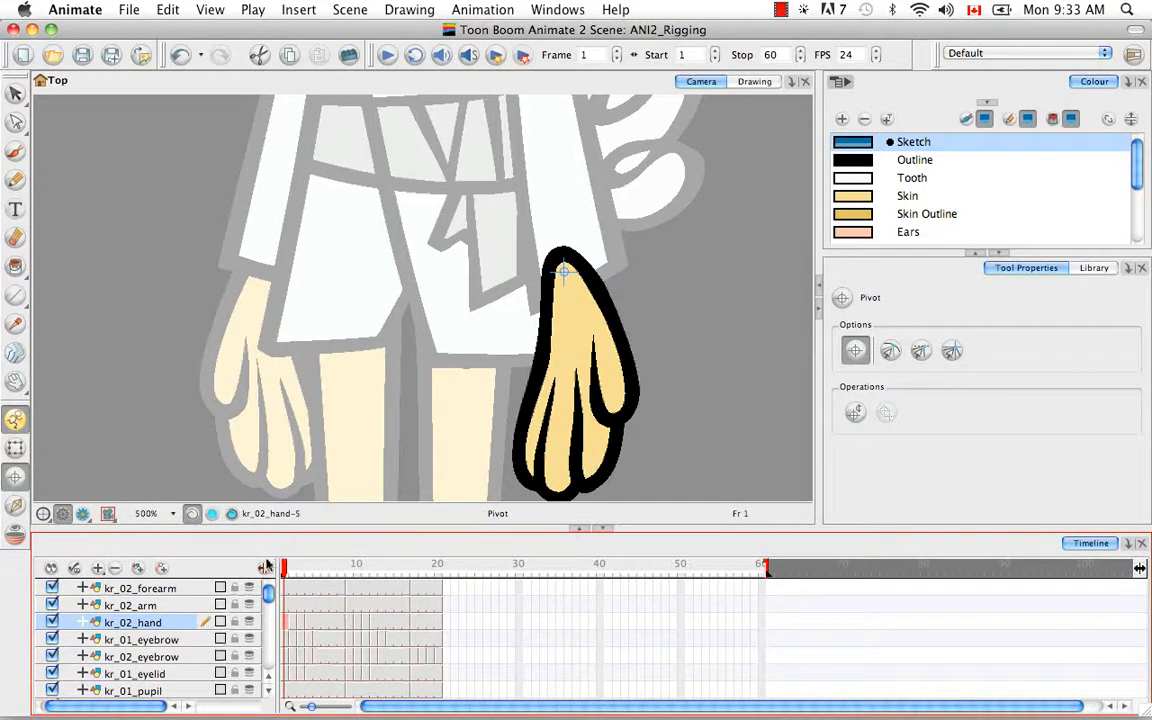
Step: Copy the frame 1 kr_02_hand cell and bring up cell actions on the frame 2 fist
right_click(288, 625)
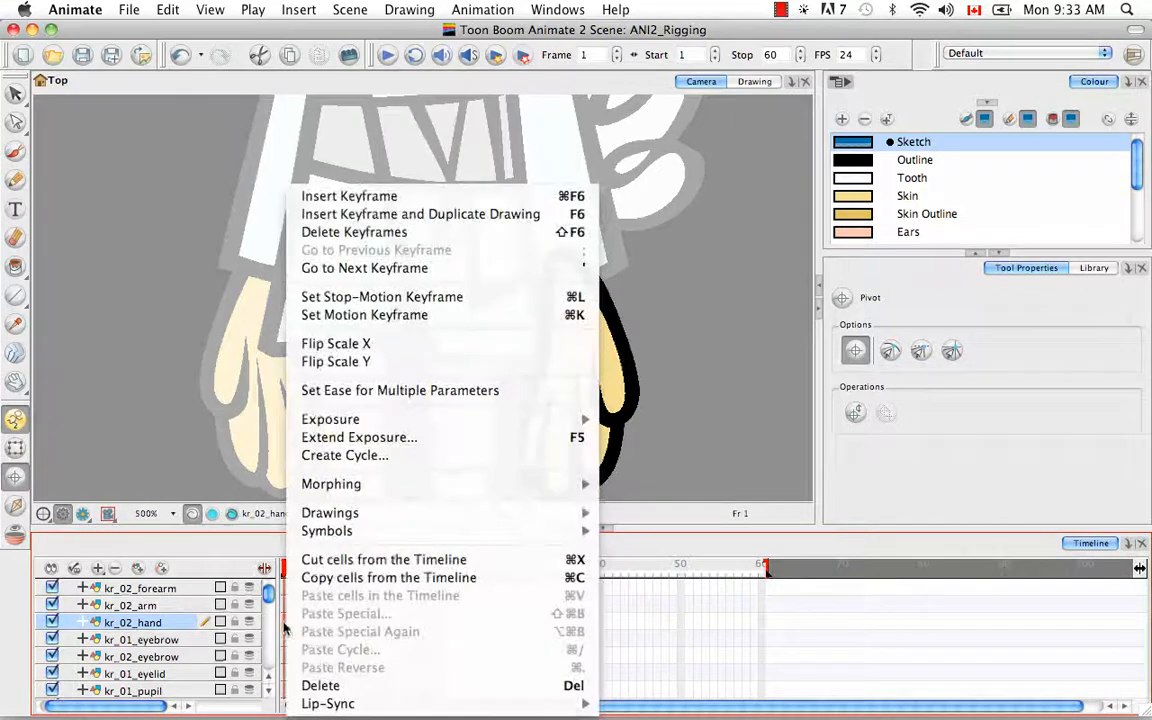
left_click(338, 580)
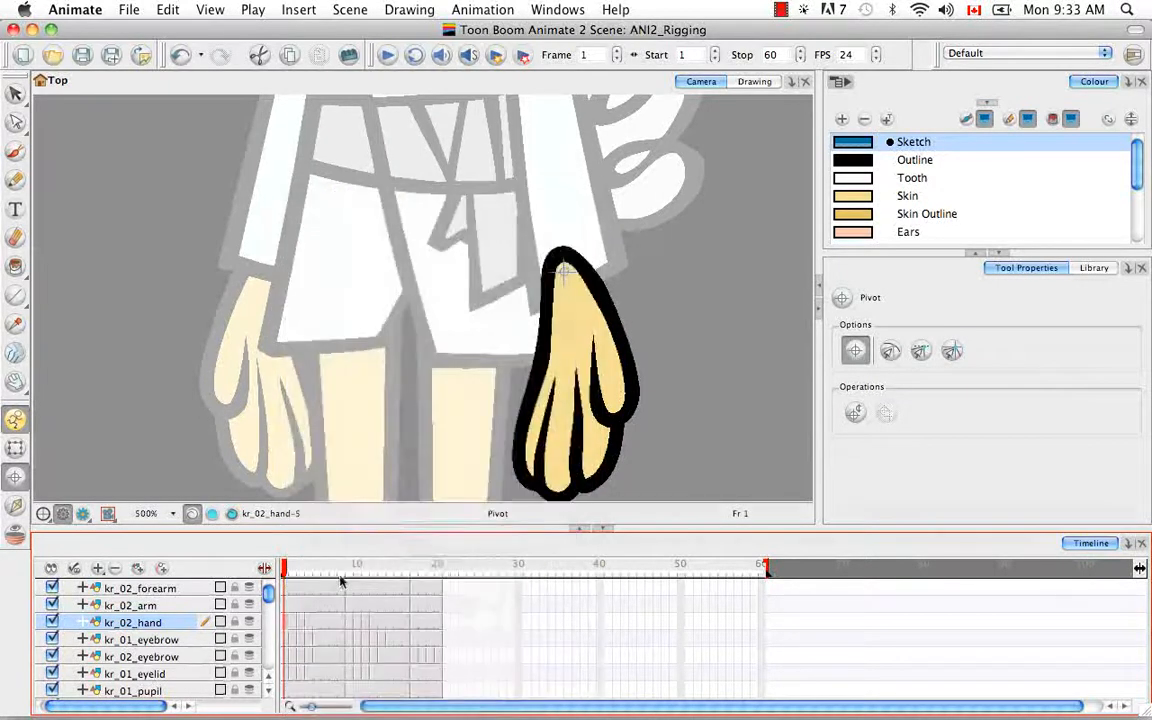
left_click(293, 625)
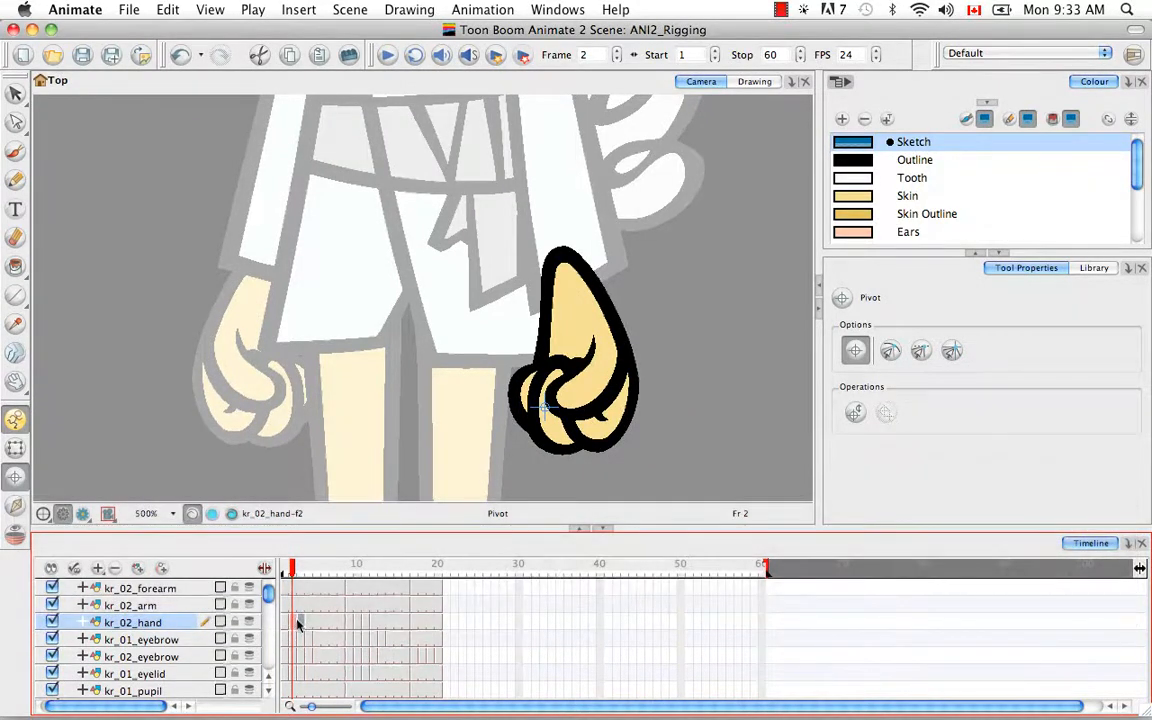
right_click(299, 627)
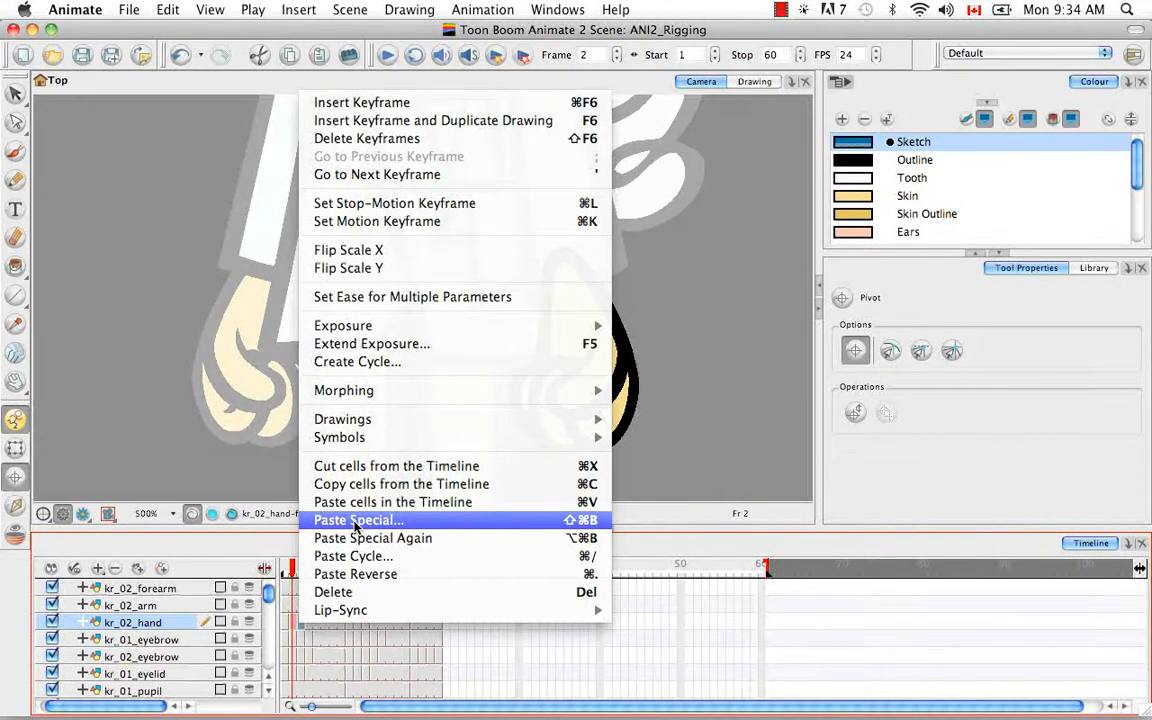
Step: Paste only the pivot onto the frame 2 fist using Paste Special's Update Drawing Pivot option
left_click(360, 526)
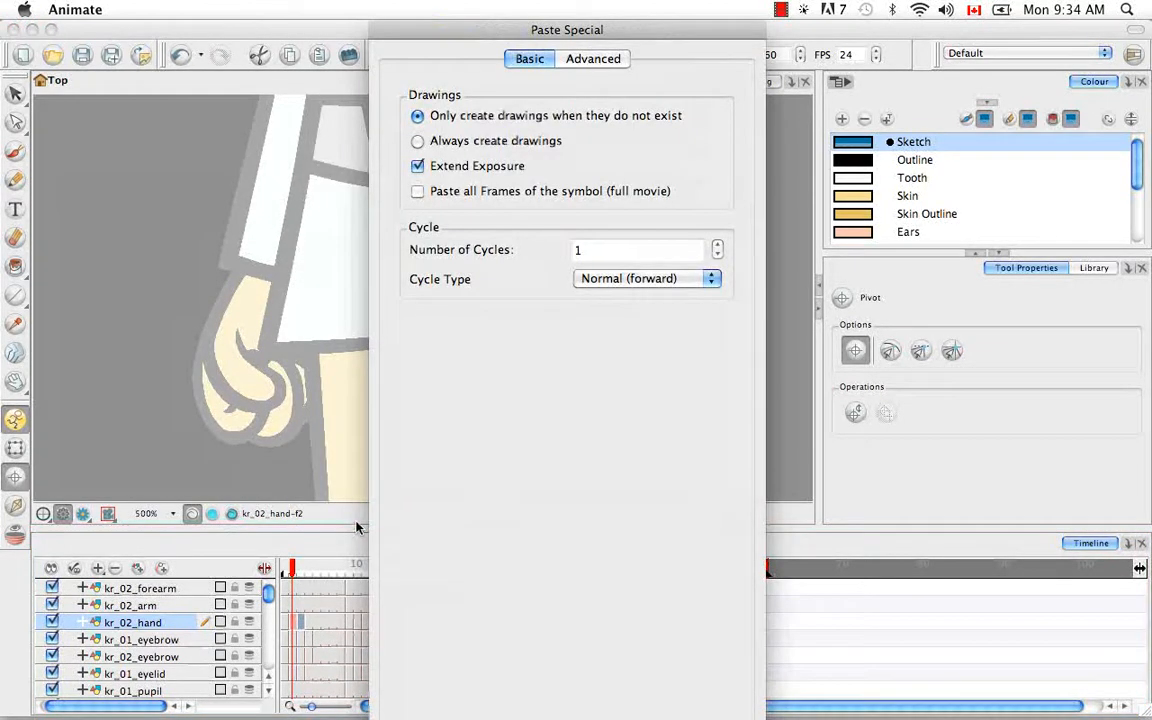
left_click(595, 60)
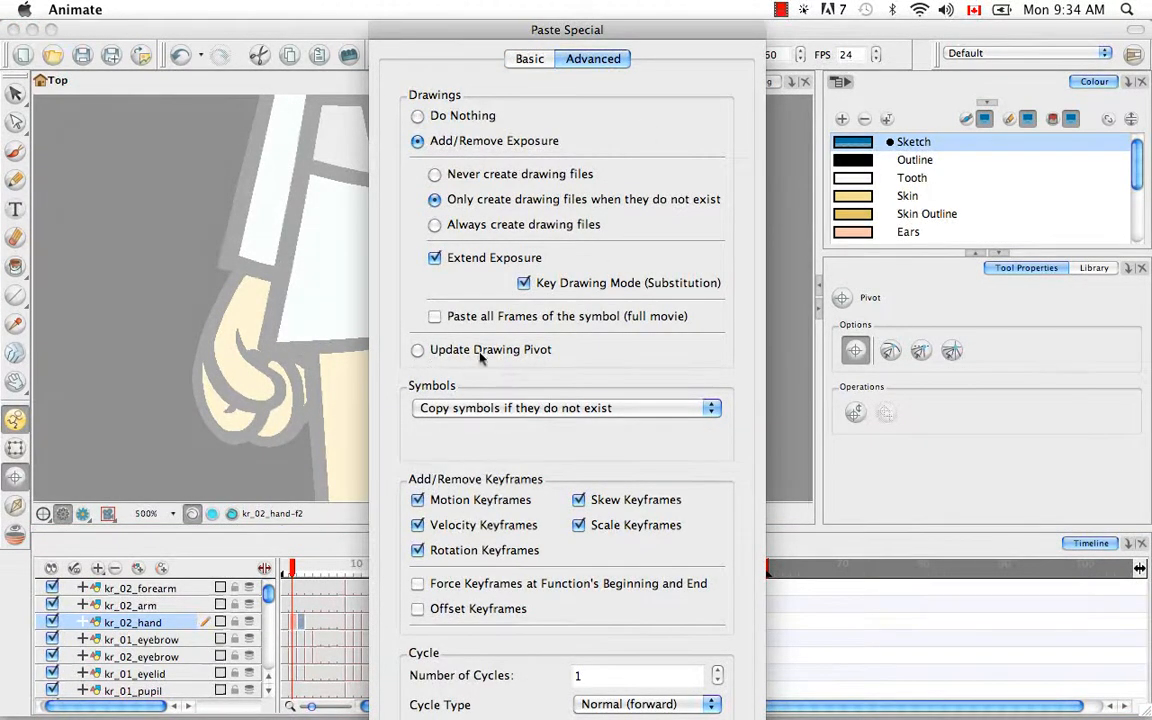
left_click(418, 349)
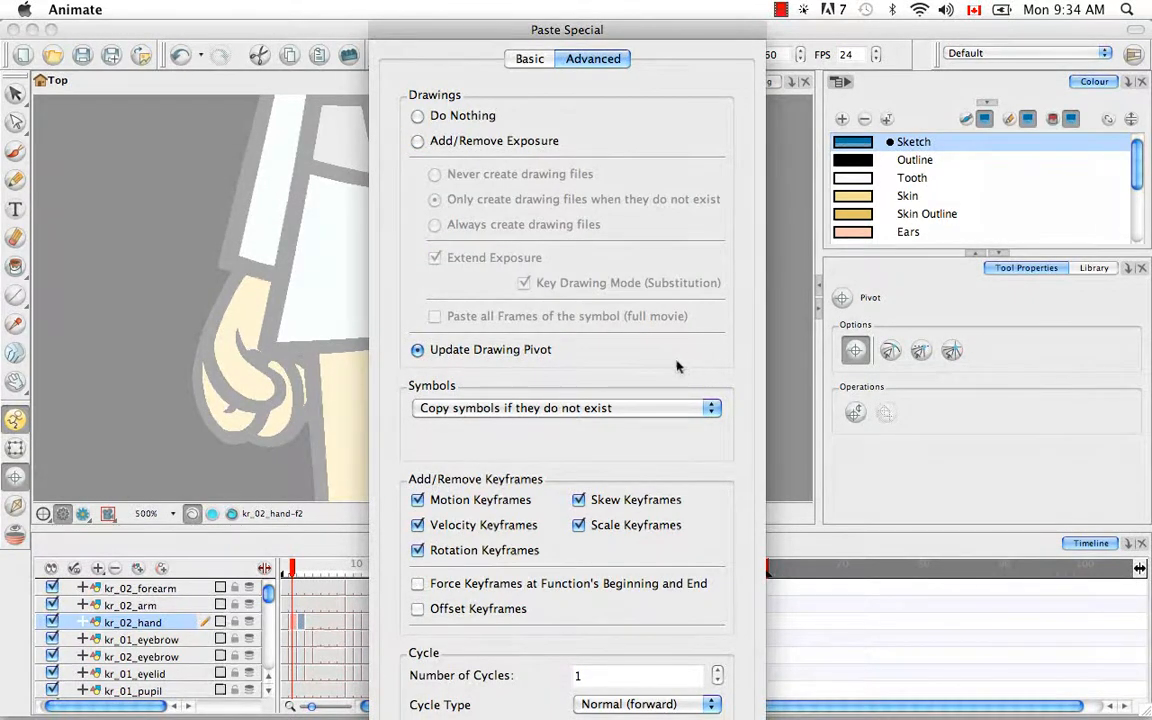
key("Return")
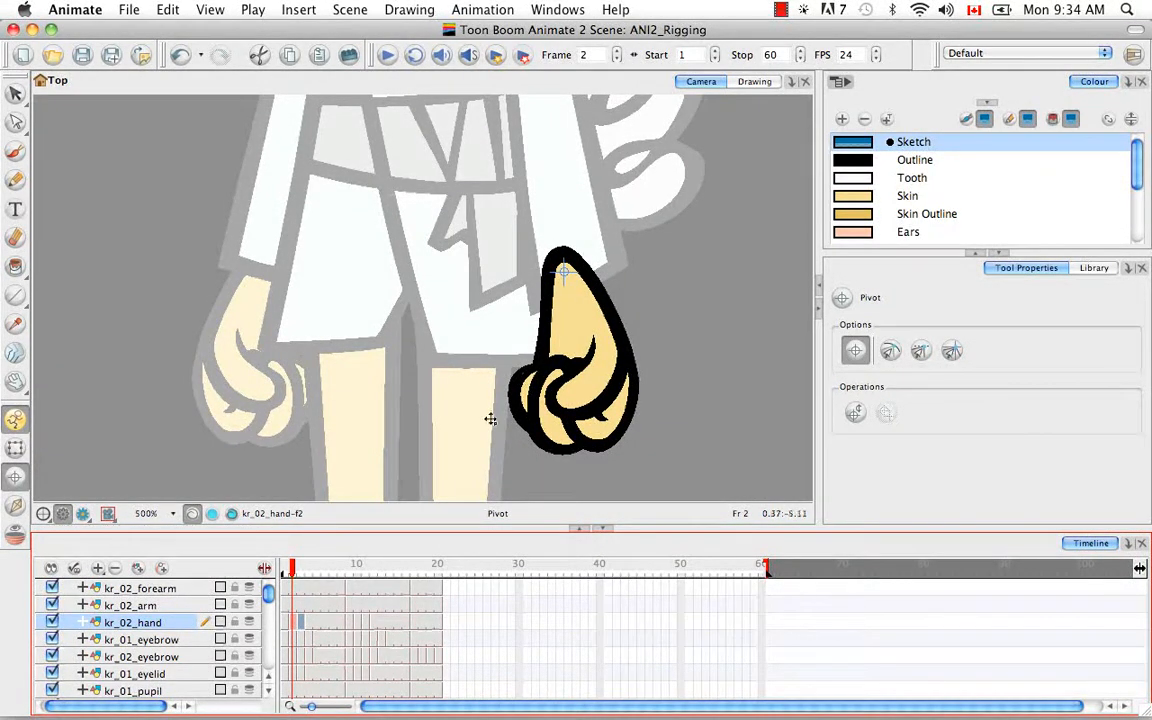
left_click(283, 568)
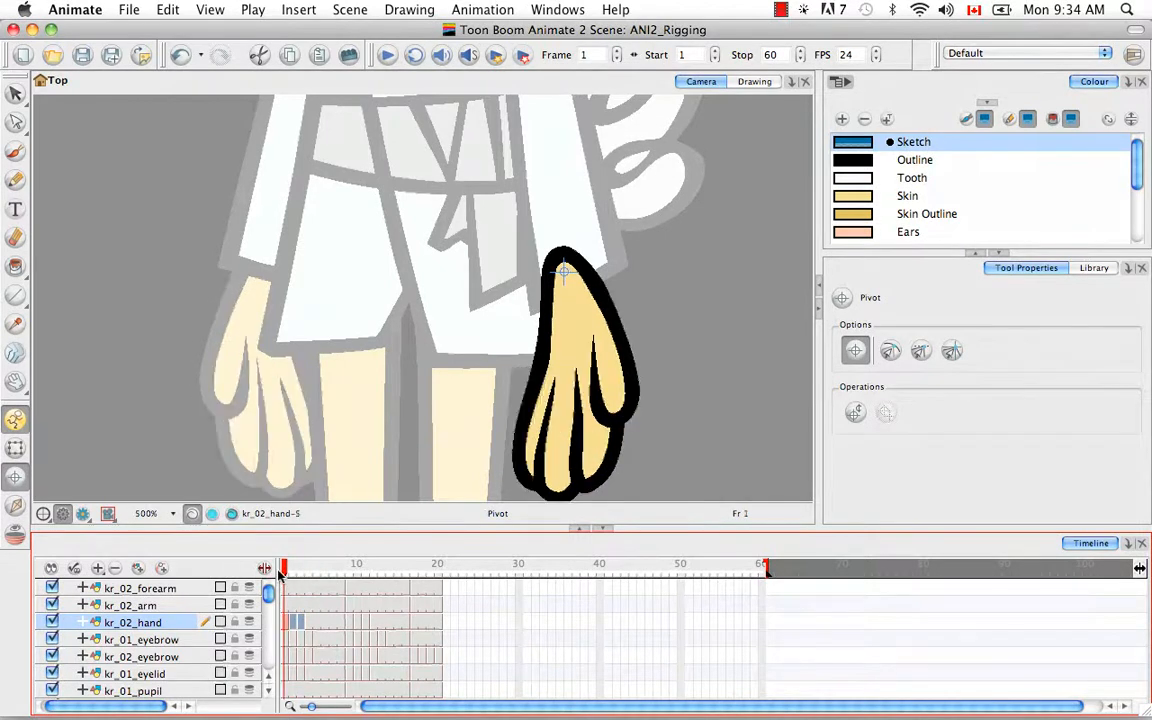
Step: Apply Paste Special Again to the kr_02_hand cells at frames 4 to 6
mouse_move(288, 577)
left_mouse_down()
mouse_move(318, 581)
mouse_move(284, 582)
mouse_move(309, 585)
left_mouse_up()
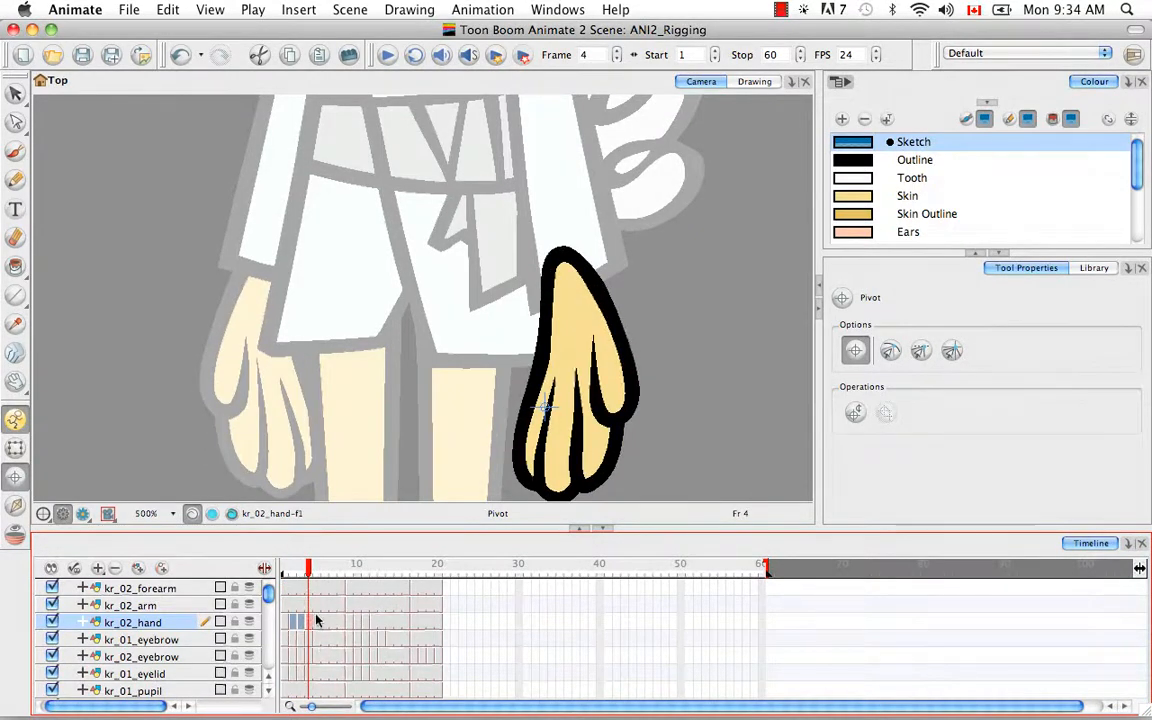
left_click(284, 623)
left_click(310, 625)
left_click_drag(339, 624, 320, 614)
right_click(313, 622)
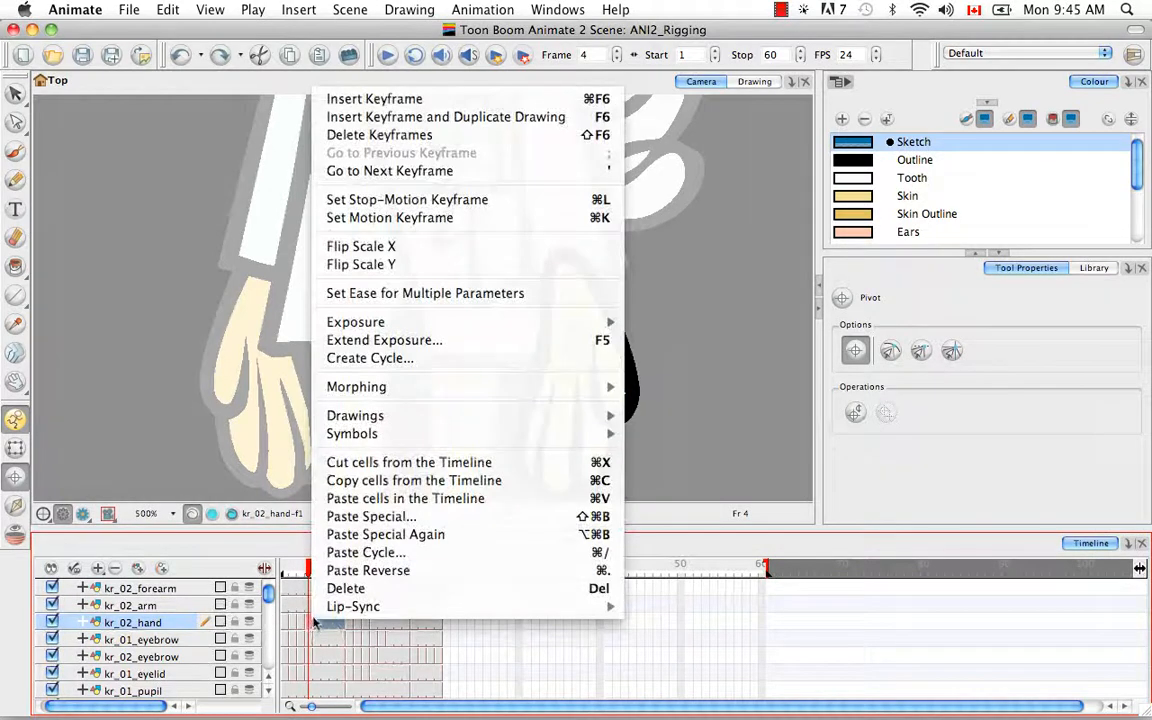
mouse_move(314, 613)
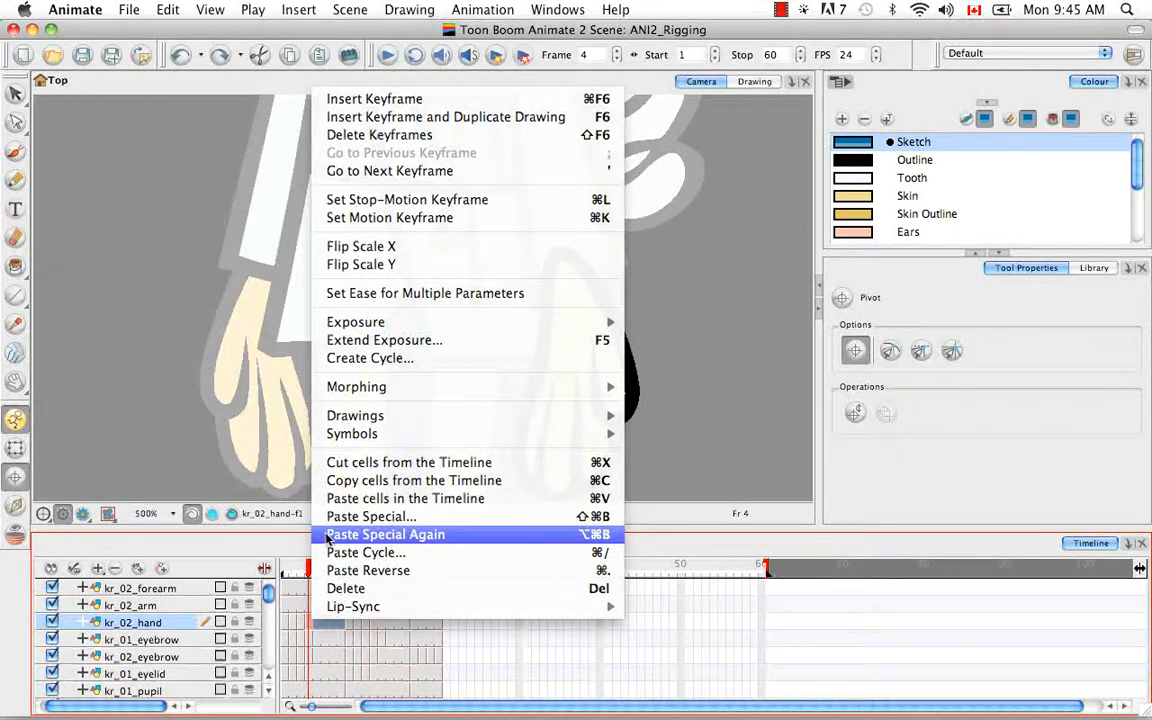
left_click(327, 538)
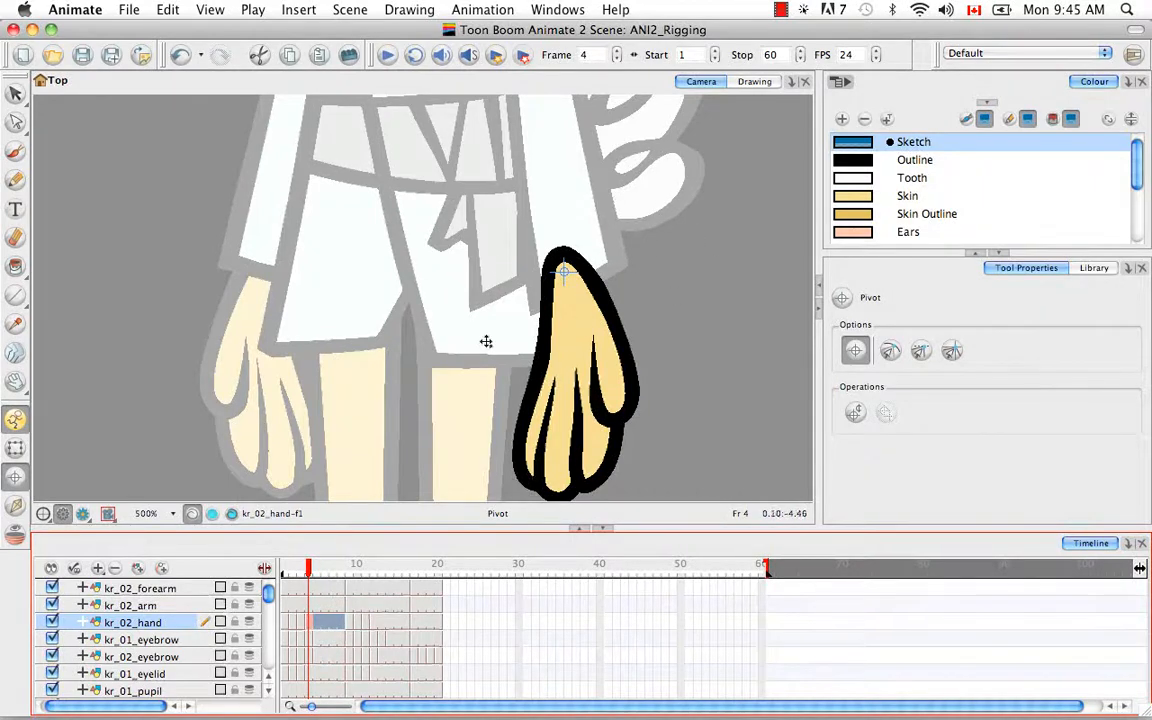
Step: Set the hand pivot at the top on frames 9 and 17, pasting it onto frames 10 onward
left_click(339, 627)
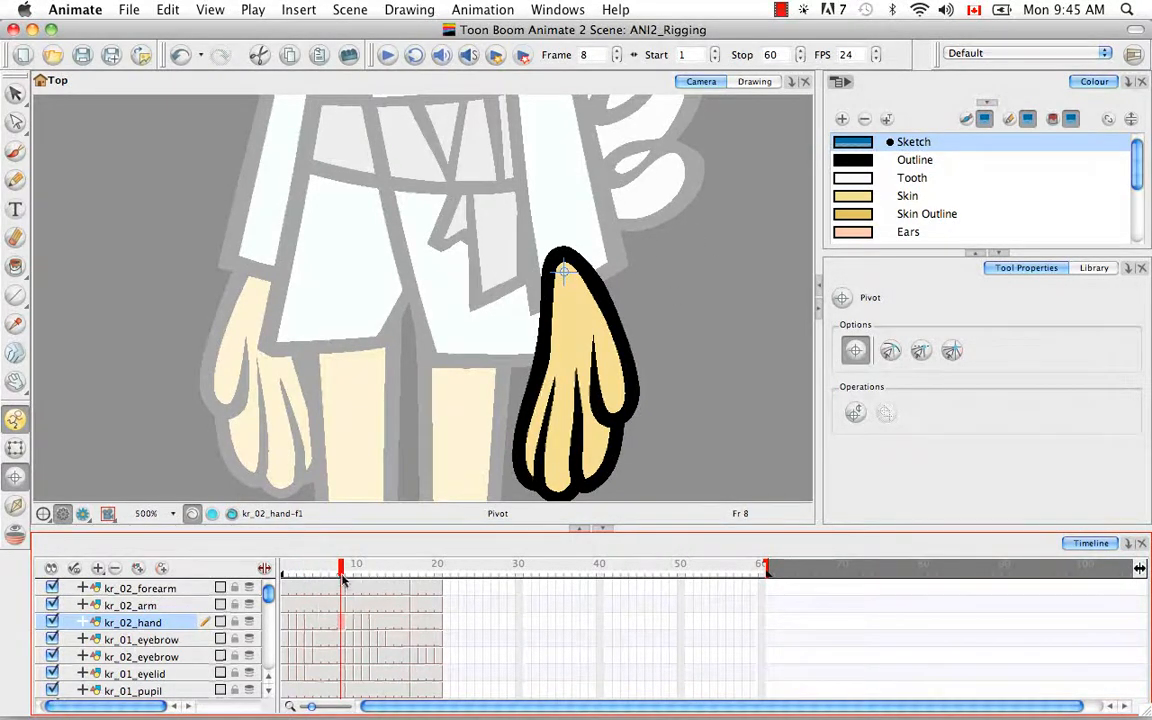
mouse_move(343, 580)
left_mouse_down()
mouse_move(260, 585)
mouse_move(339, 590)
left_mouse_up()
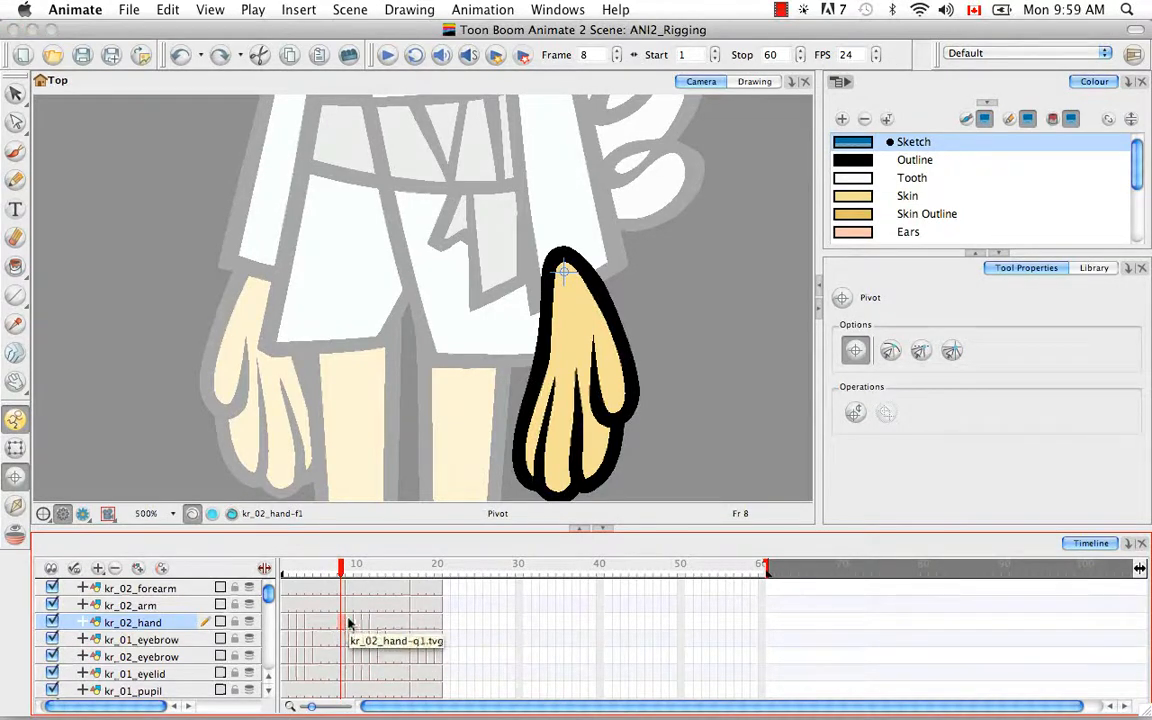
left_click(350, 622)
left_click(429, 268)
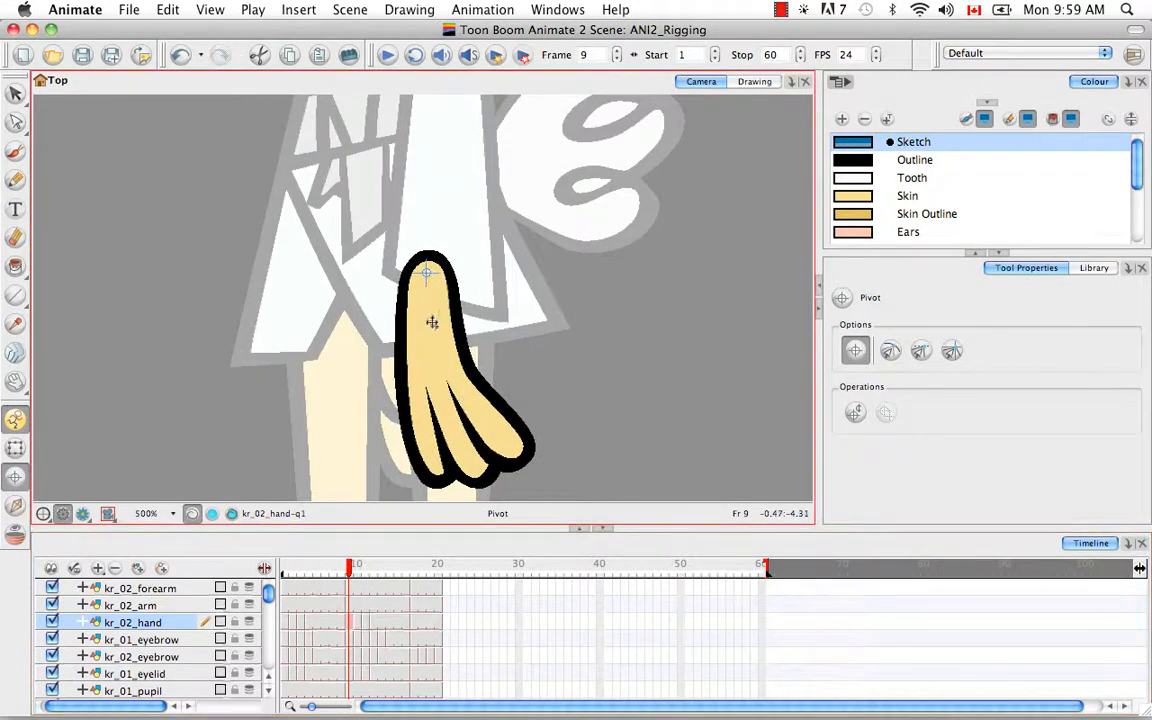
left_click_drag(357, 624, 406, 627)
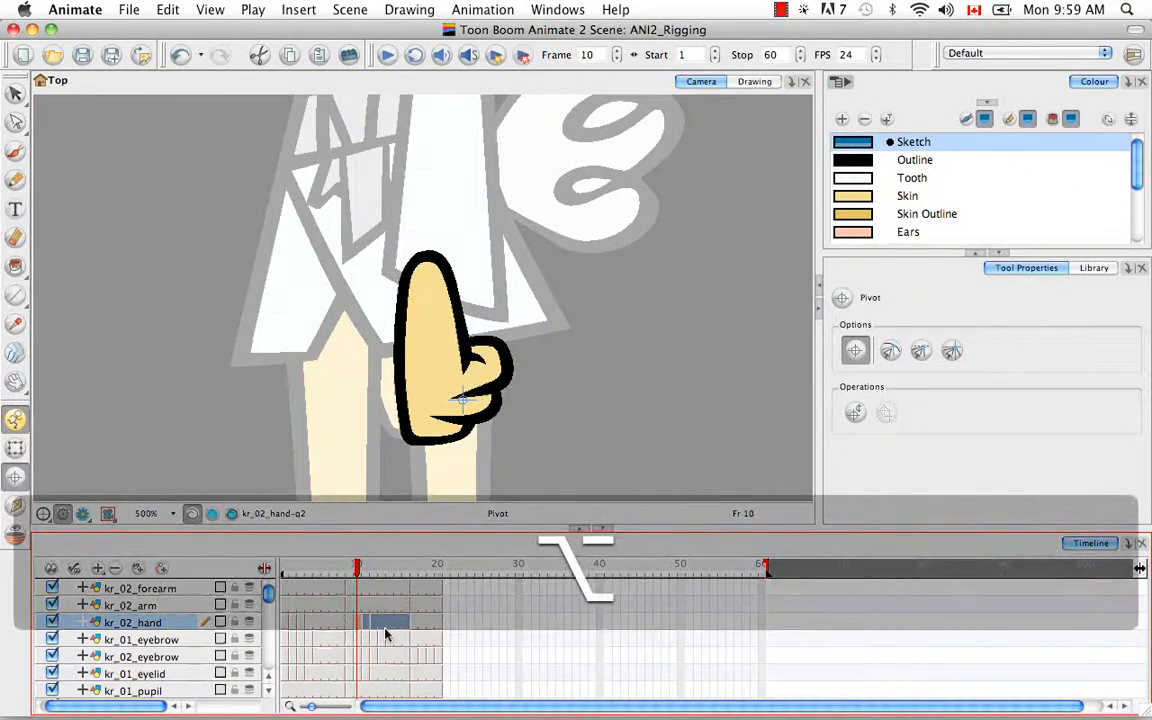
key("alt+super+b")
left_click_drag(359, 570, 414, 573)
left_click(396, 271)
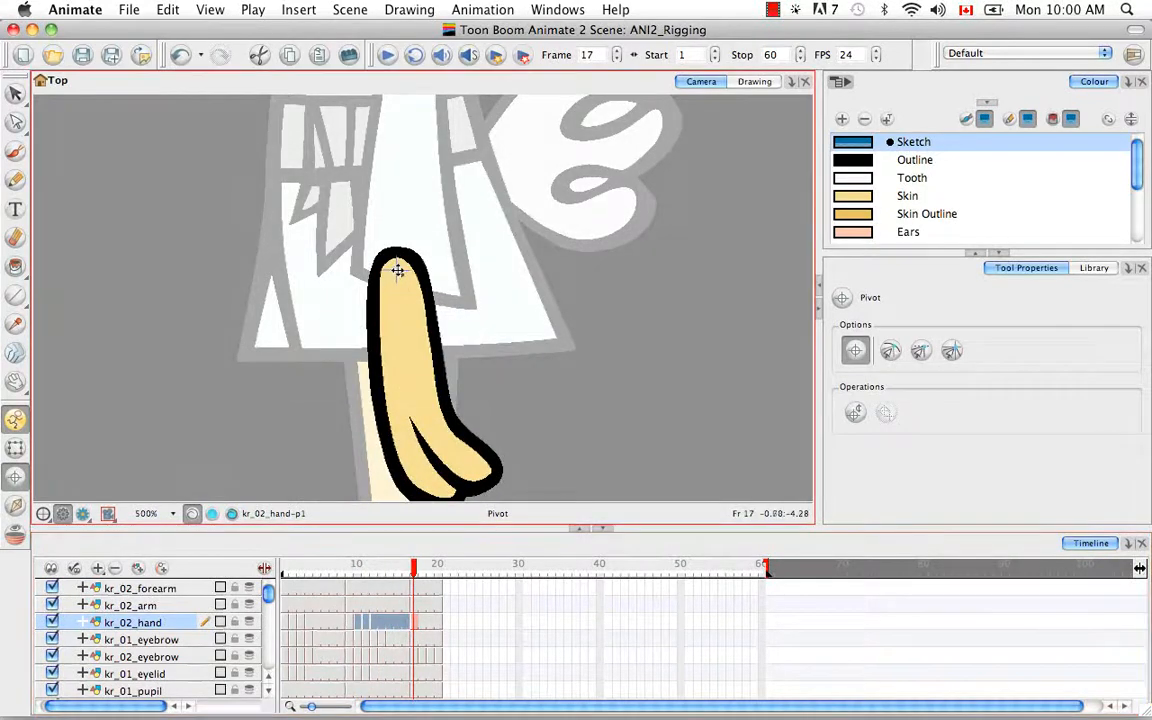
left_click_drag(415, 572, 438, 572)
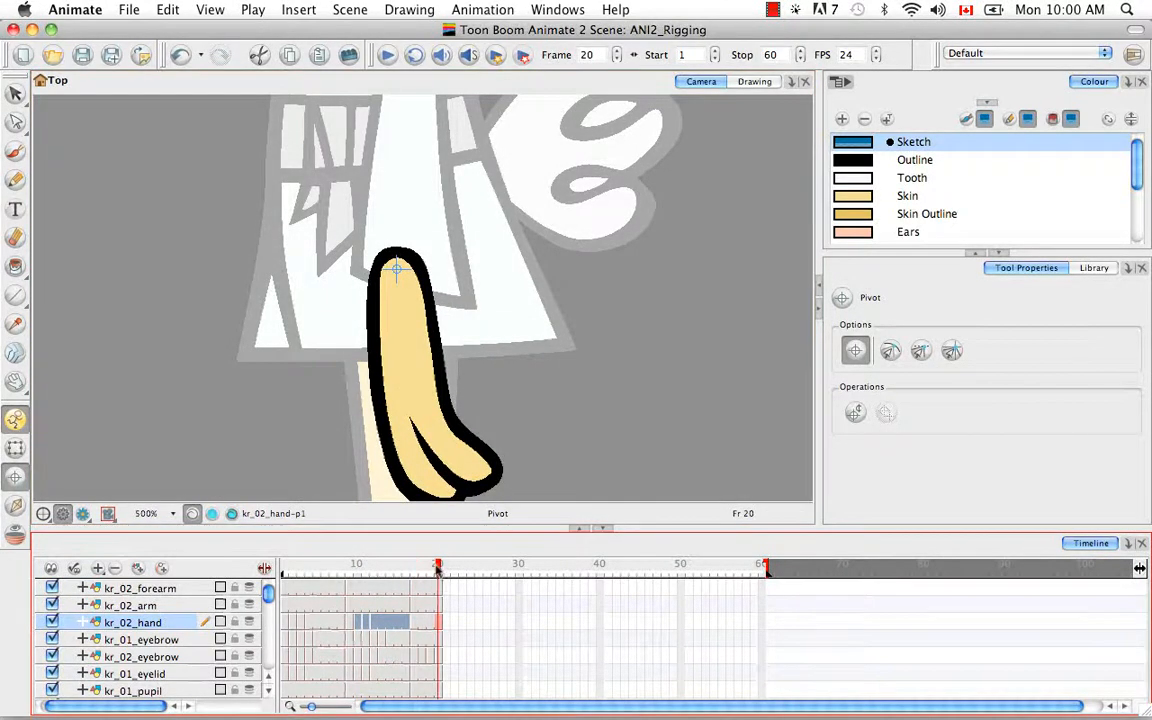
Step: Select kr_01_eyebrow at frame 1 and pan the view up to the rabbit's head
left_click(286, 642)
key("space")
left_click_drag(446, 228, 457, 435)
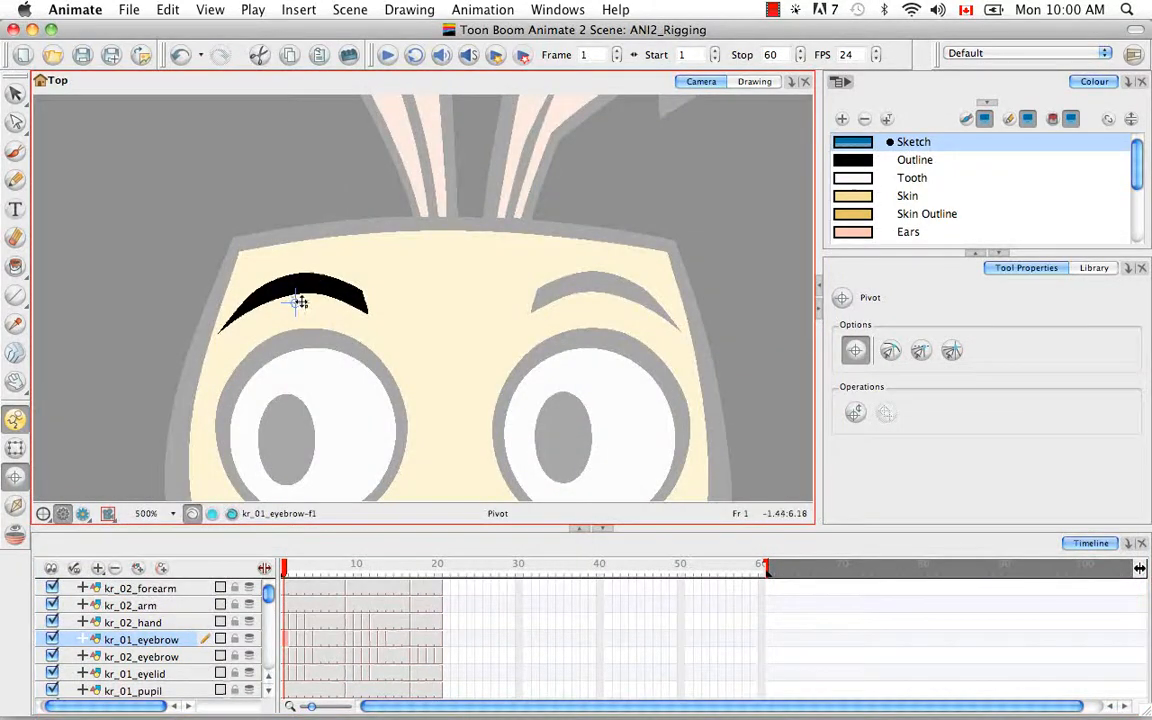
Step: Place the kr_01_eyebrow pivot on the brow and paste it onto frames 2–7
left_click_drag(296, 302, 295, 285)
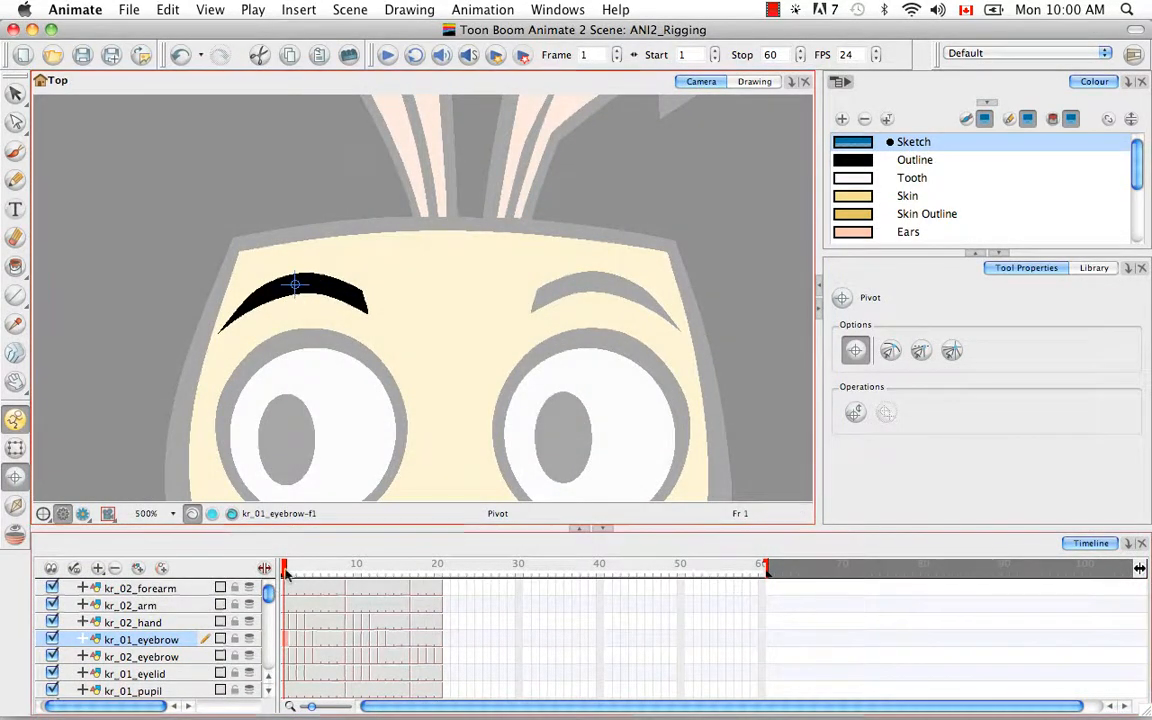
mouse_move(286, 573)
left_mouse_down()
mouse_move(358, 575)
mouse_move(285, 571)
left_mouse_up()
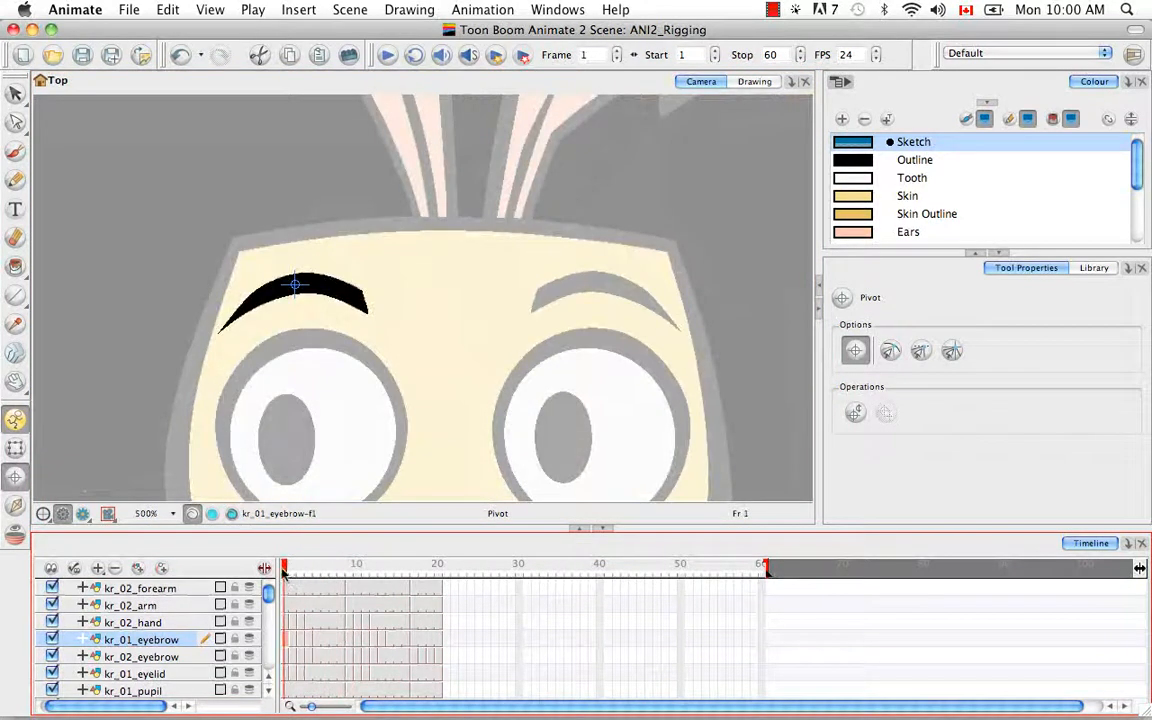
left_click(294, 643)
left_click(301, 642)
left_click(287, 641)
key("super+c")
left_click(294, 641)
left_click(340, 642, "shift")
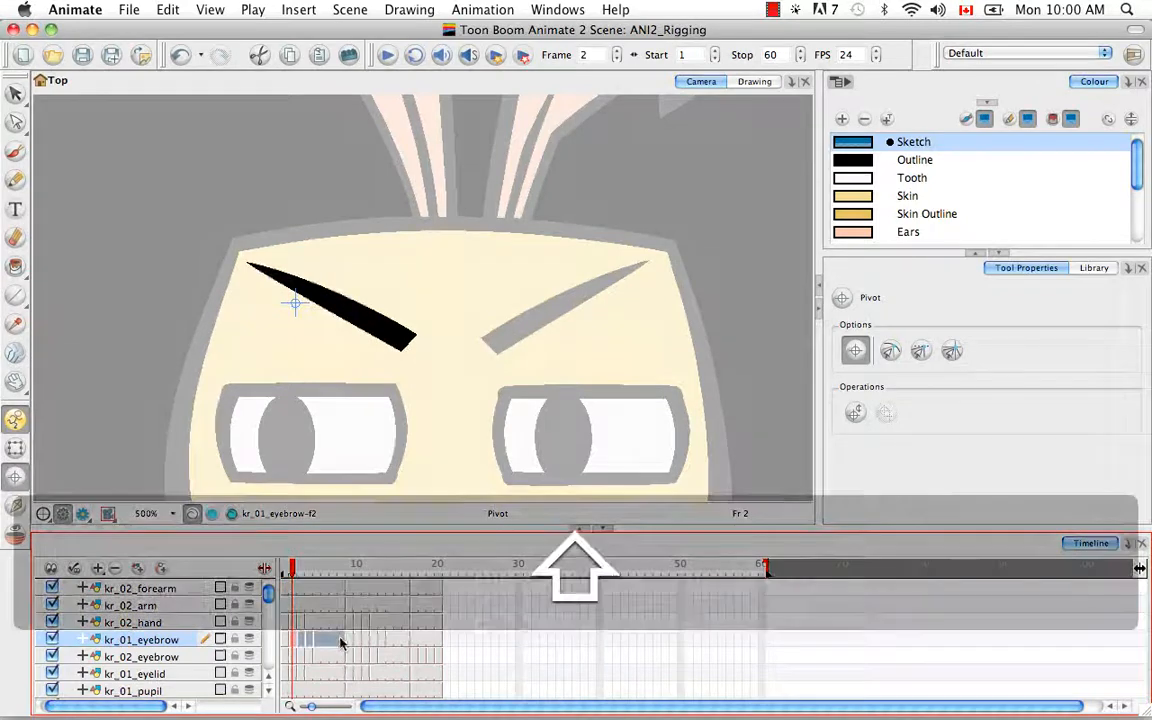
key("alt+super+b")
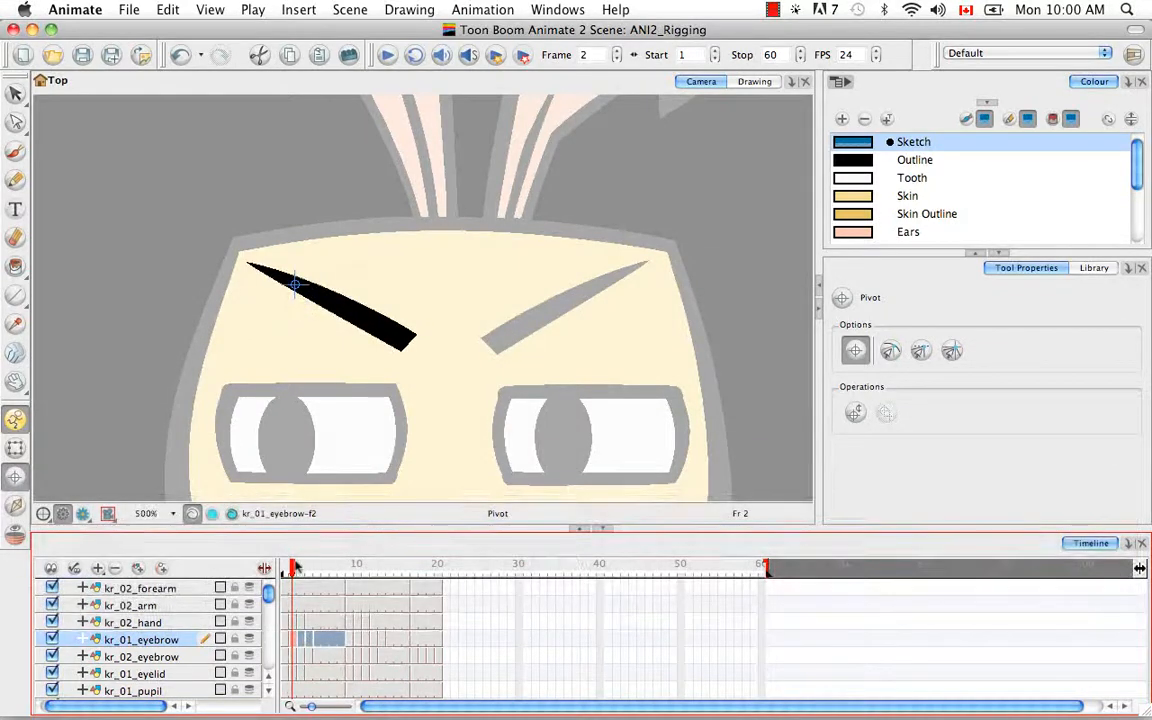
Step: Fine-tune the eyebrow pivot, paste it onto frames 10–16, then select kr_02_eyebrow
left_click_drag(294, 567, 350, 568)
left_click_drag(330, 246, 323, 241)
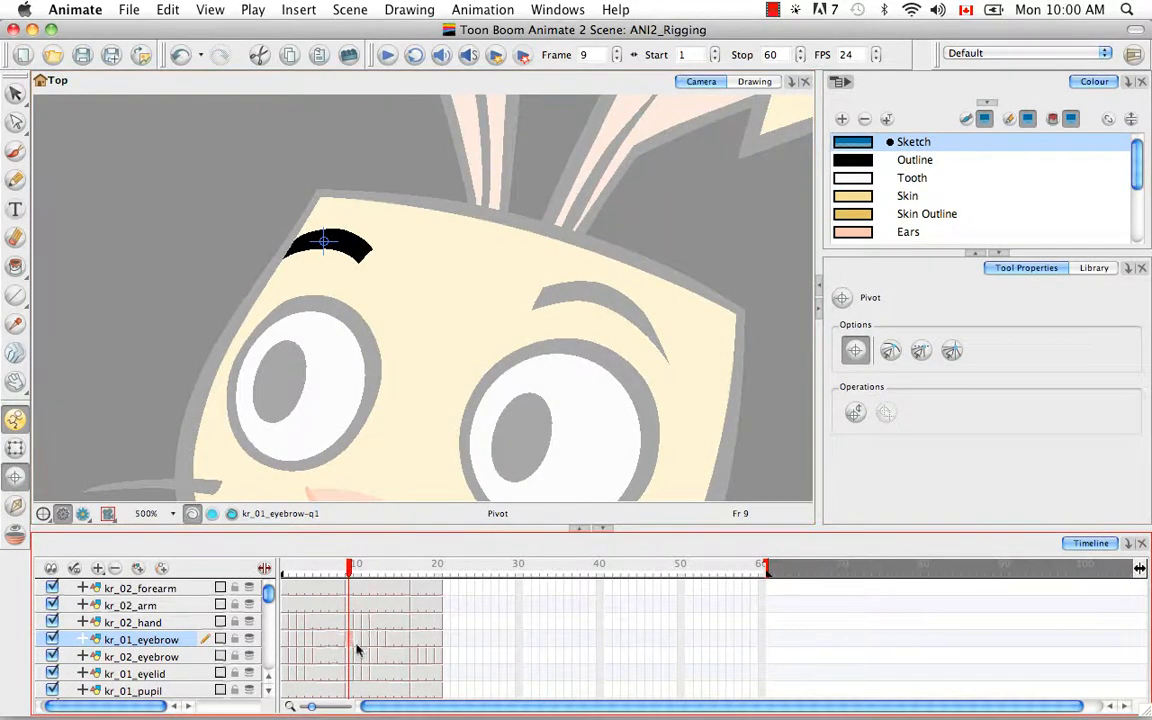
left_click_drag(357, 645, 408, 646)
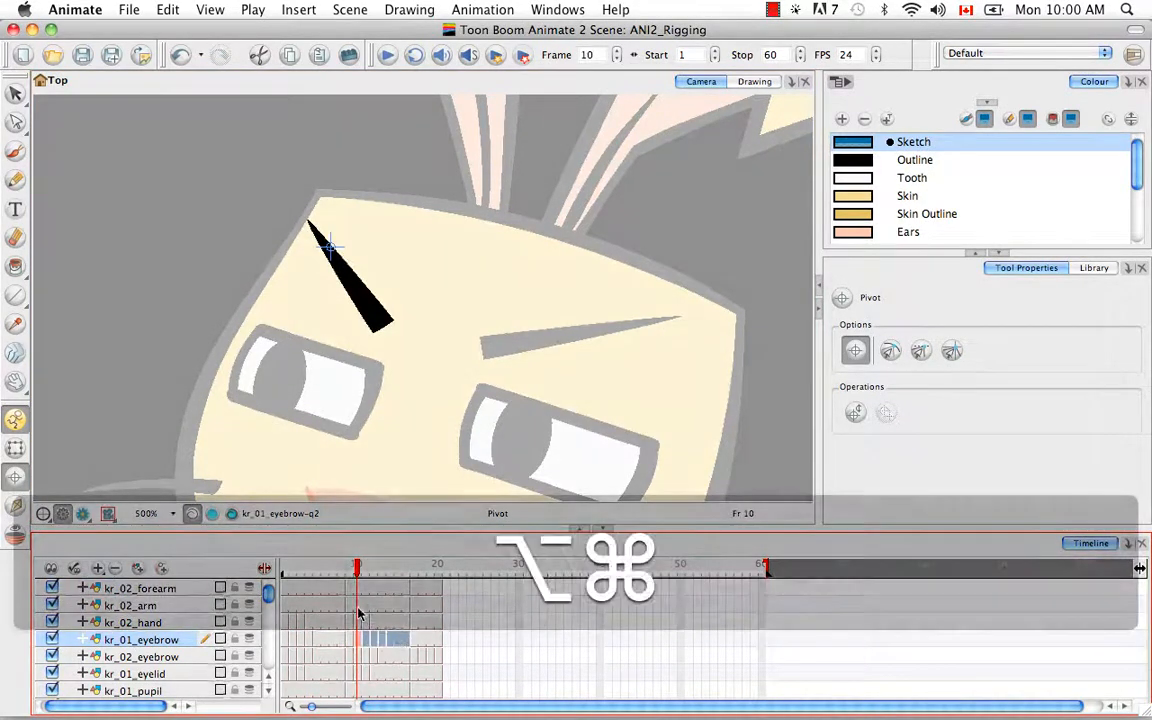
key("alt+super+b")
left_click(415, 642)
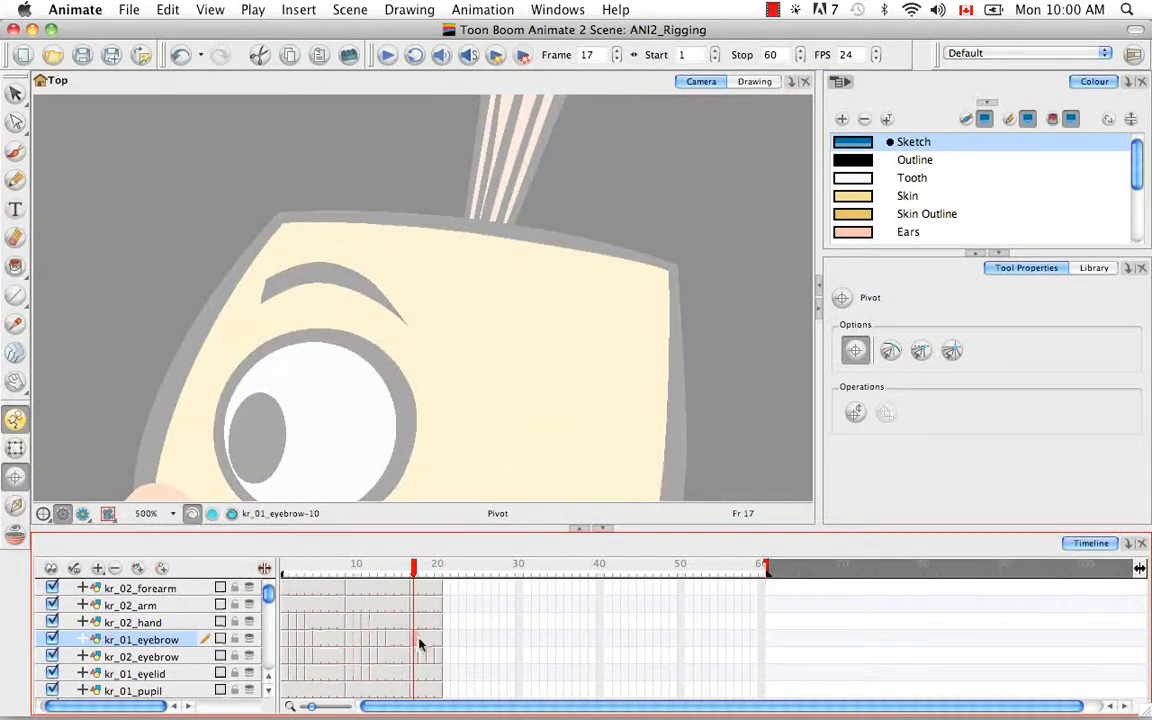
left_click(283, 657)
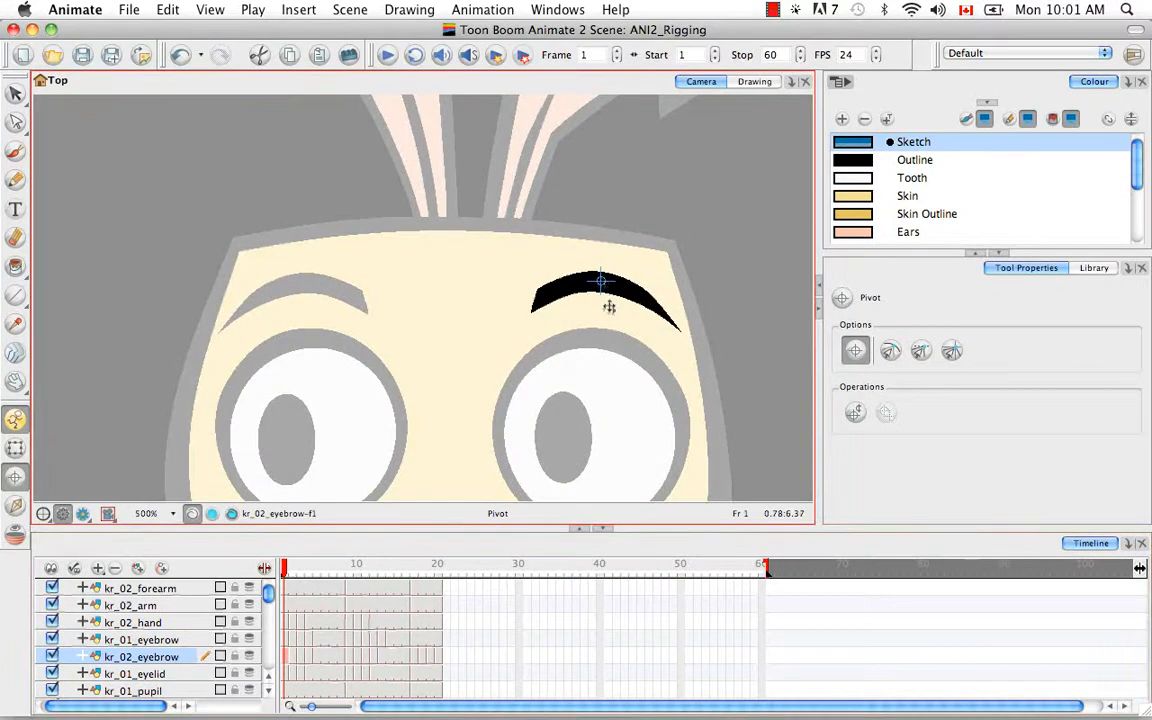
Step: Paste the frame 1 kr_02_eyebrow pivot onto frames 2–8
key("super+c")
left_click(293, 660)
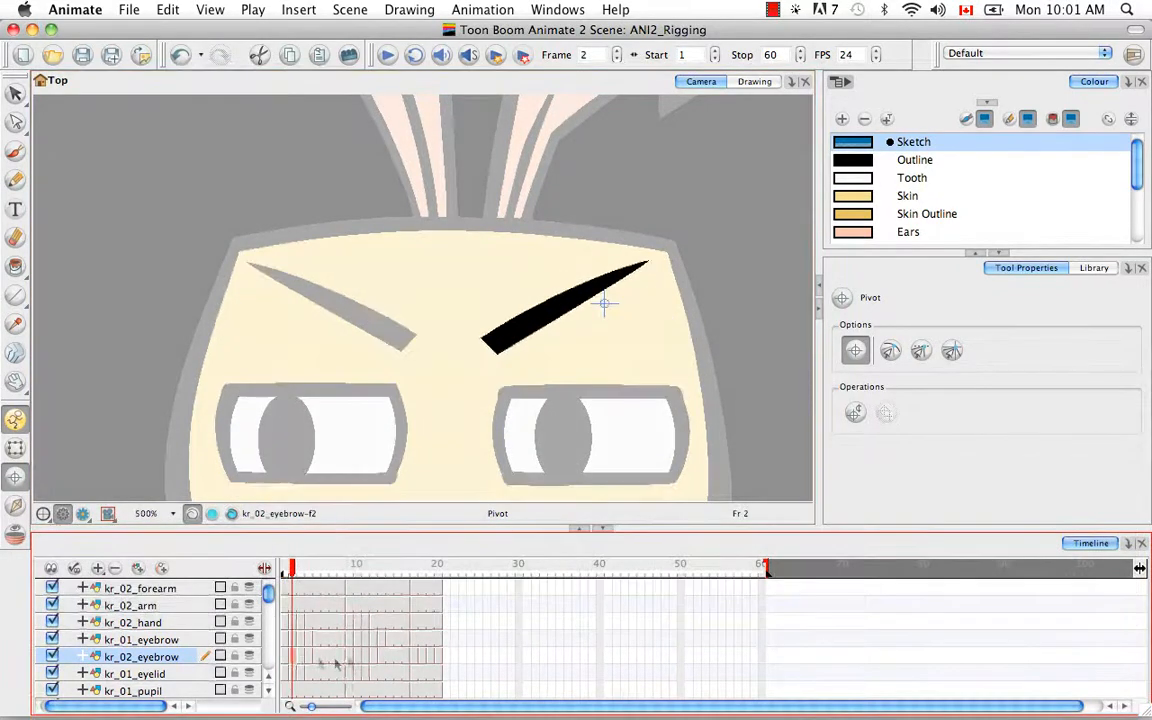
left_click(341, 660, "shift")
key("alt+super+b")
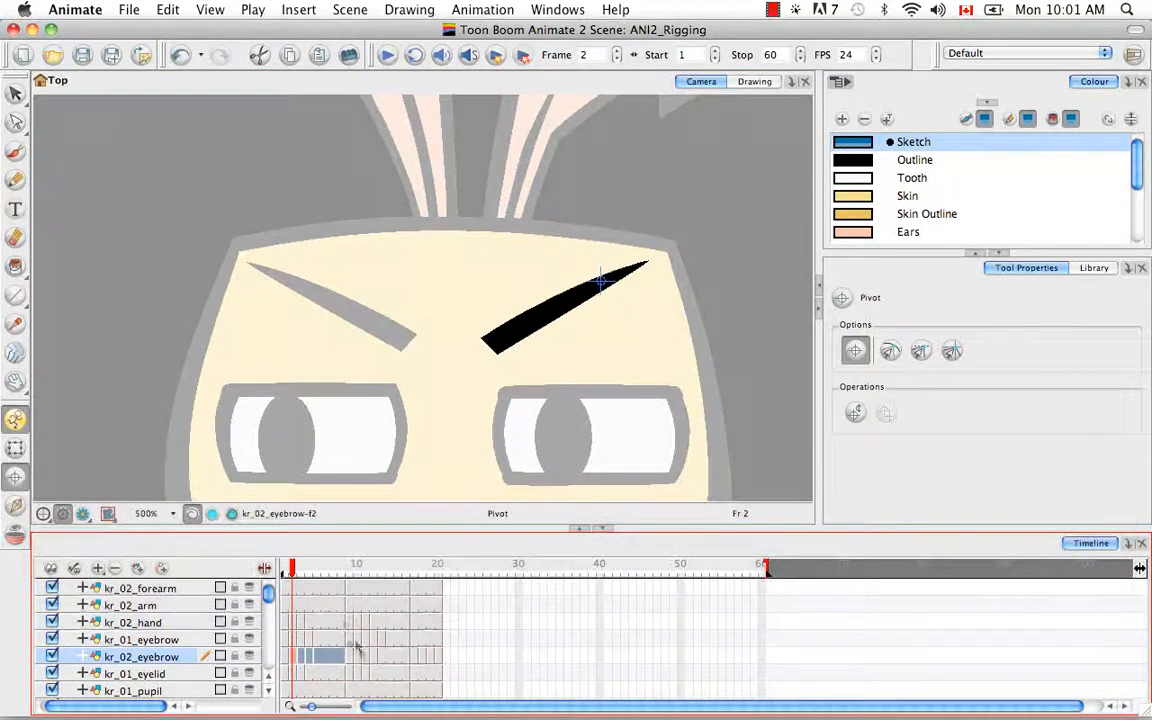
Step: Move the frame 9 eyebrow pivot onto the brow and paste it onto frames 10–16
left_click(350, 657)
left_click_drag(603, 321, 603, 294)
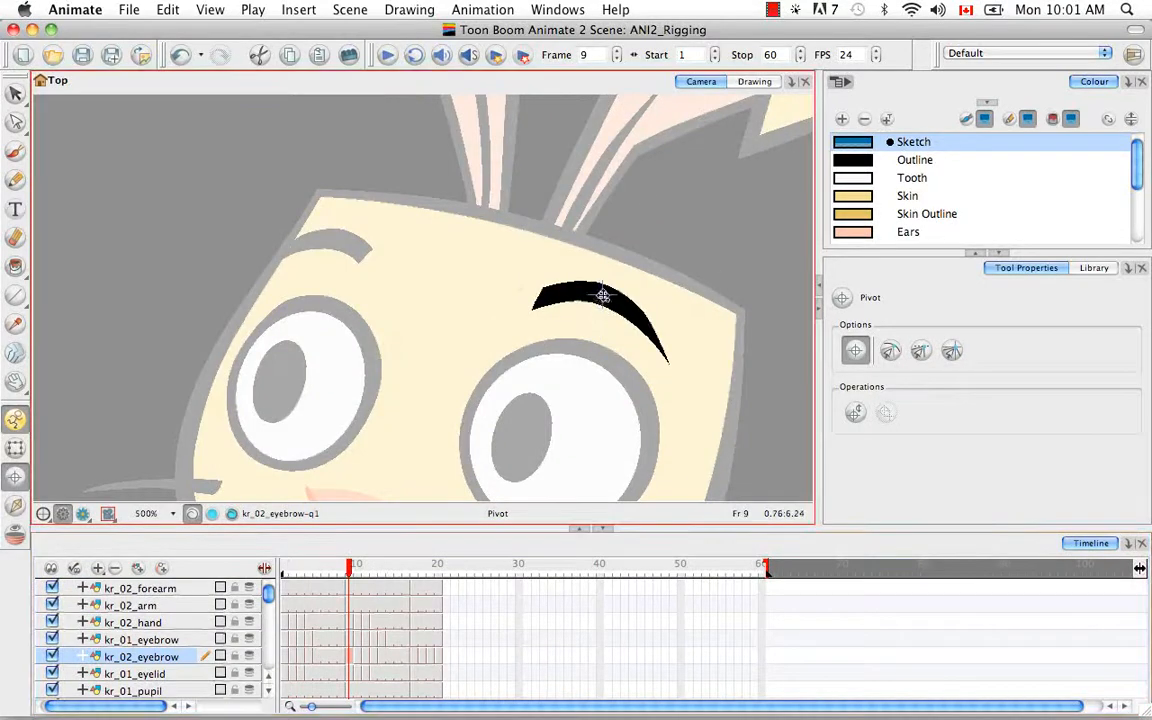
left_click(352, 660)
key("super+c")
left_click(358, 658)
left_click(406, 657, "shift")
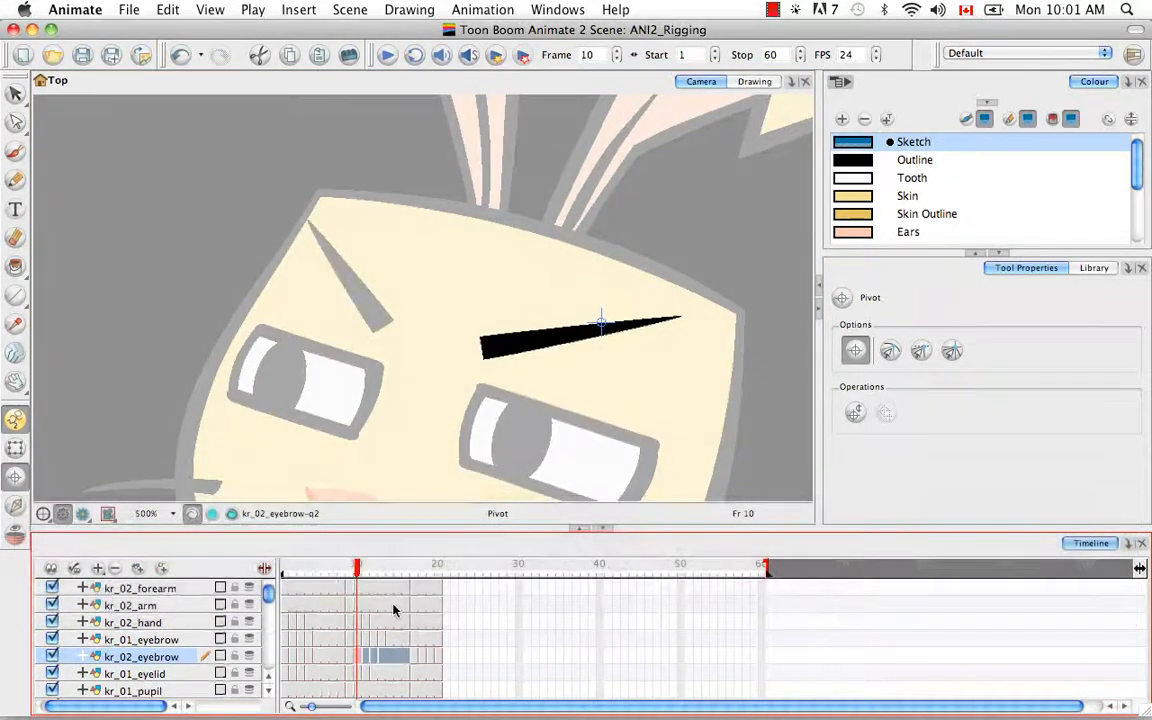
key("alt+super+b")
Step: Set the frame 17 eyebrow pivot, paste it onto later frames, then select kr_01_eyelid
left_click(417, 658)
left_click_drag(331, 298, 323, 273)
left_click(412, 656)
key("super+c")
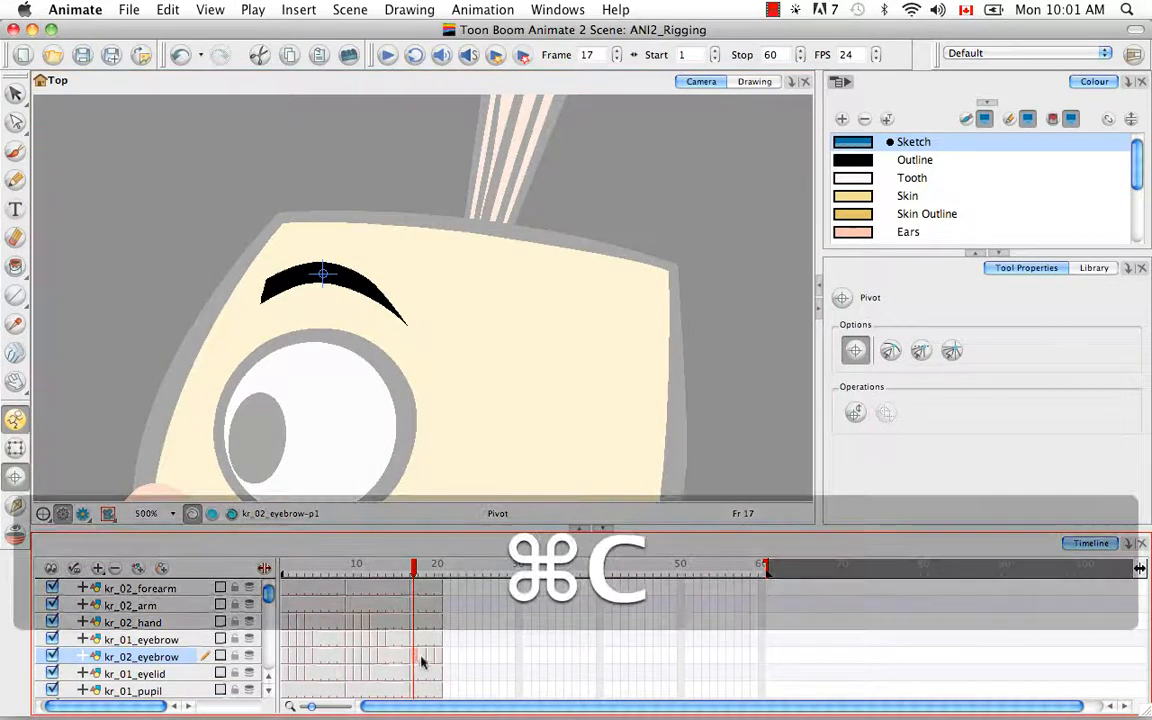
left_click(420, 657)
key("alt+super+b")
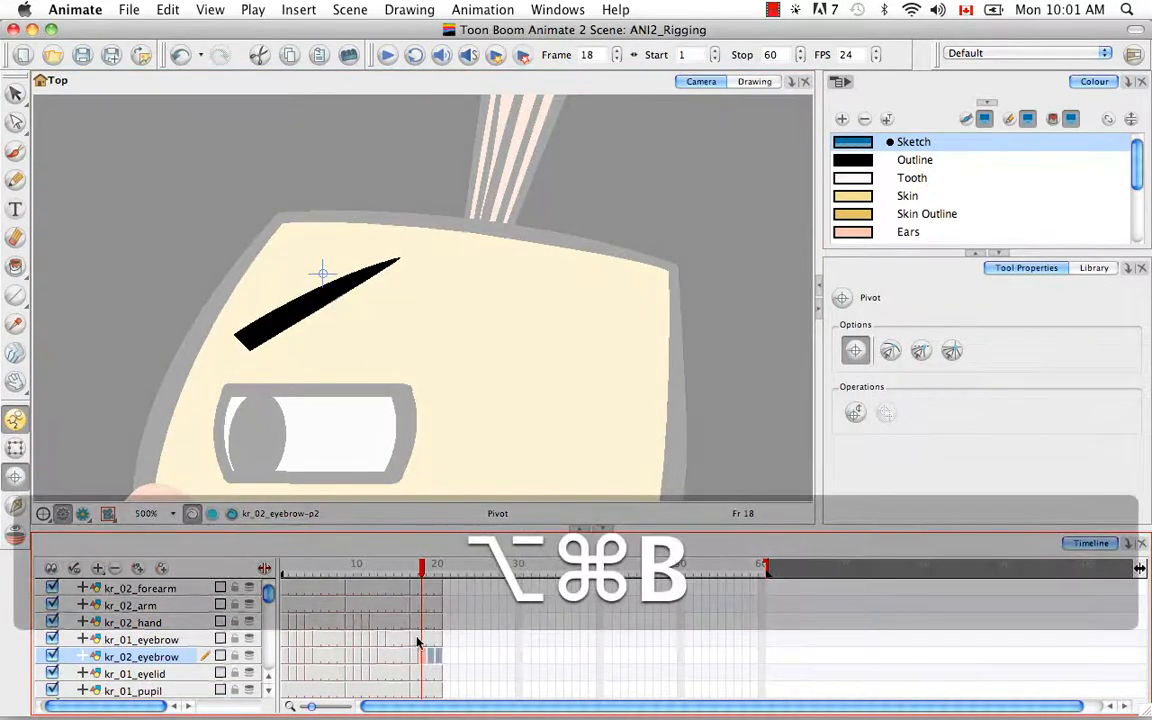
left_click(412, 570)
mouse_move(412, 570)
left_mouse_down()
mouse_move(432, 570)
mouse_move(412, 570)
left_mouse_up()
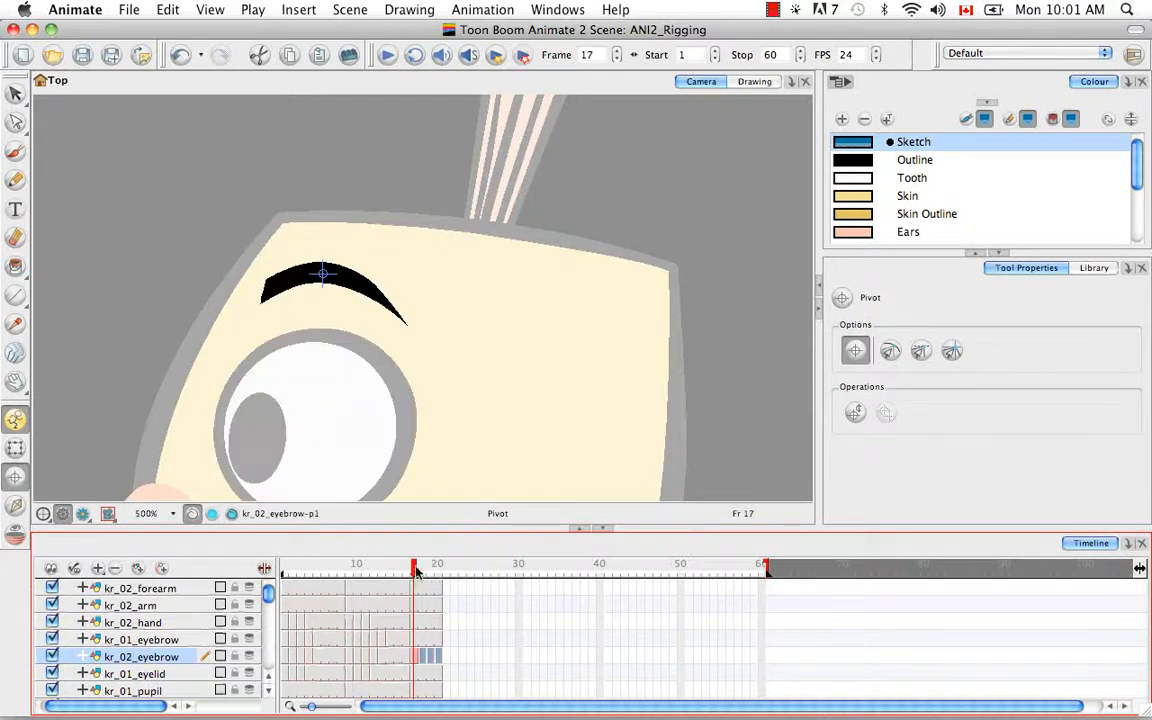
scroll(268, 690, "down", 3)
left_click(287, 622)
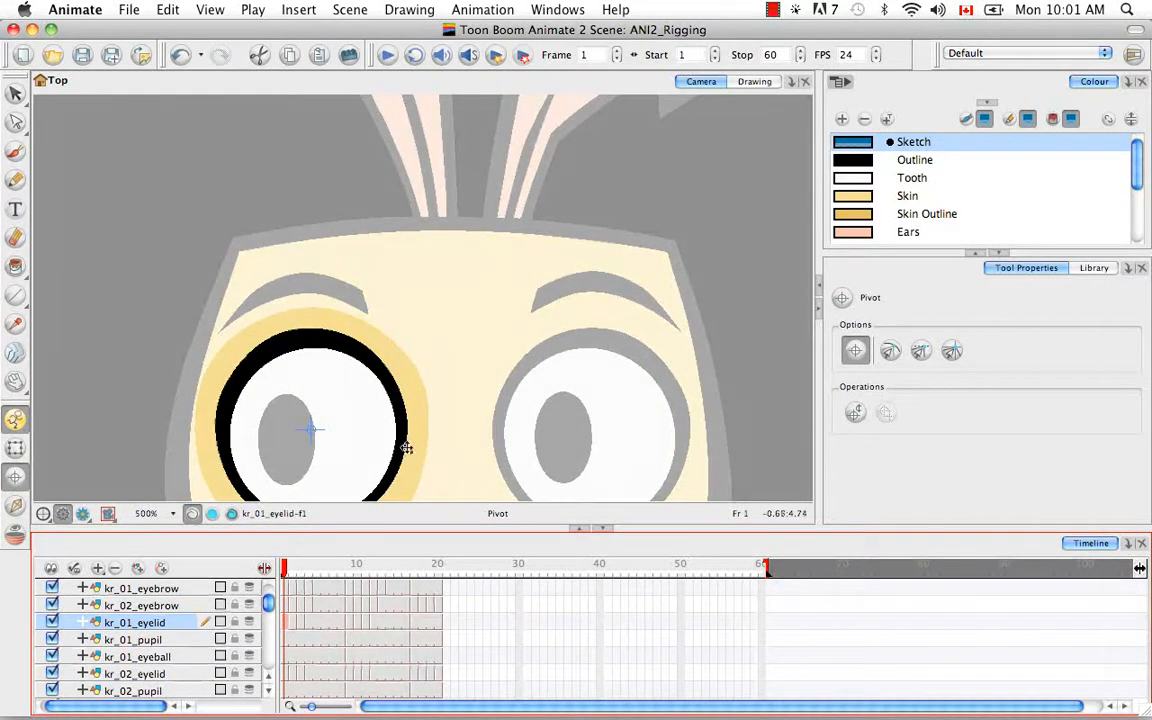
Step: Copy the frame 9 kr_01_eyelid pivot across the following eyelid frames
left_click_drag(404, 442, 409, 334)
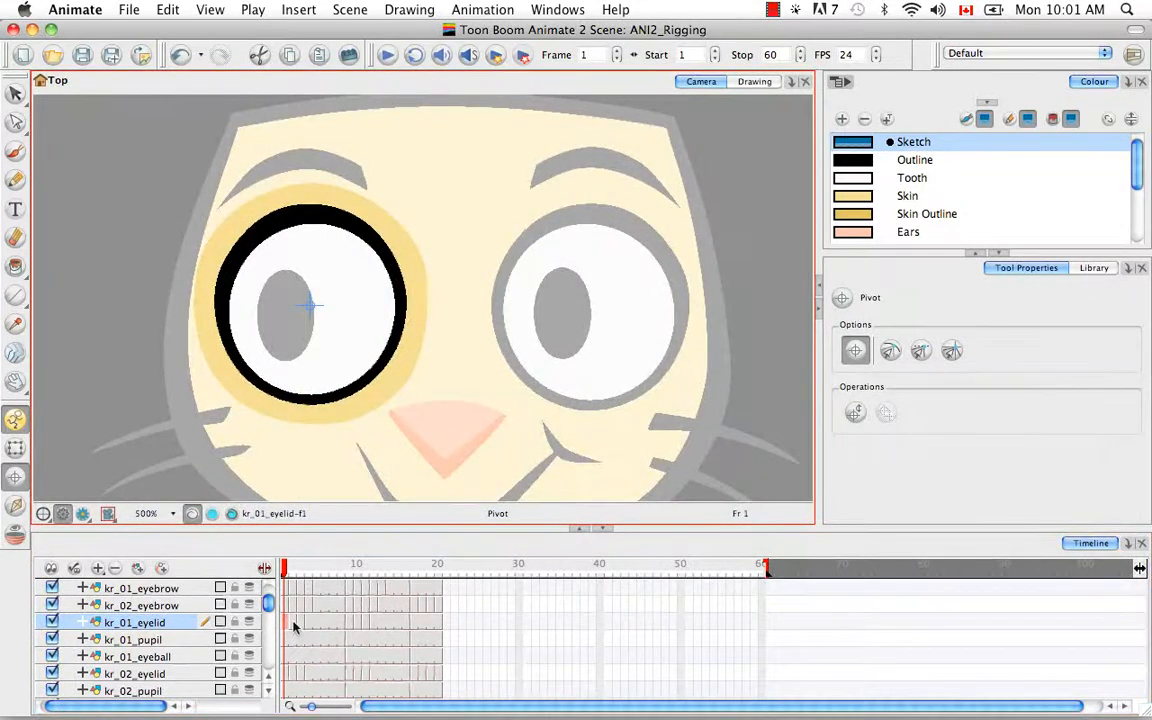
left_click_drag(293, 626, 349, 626)
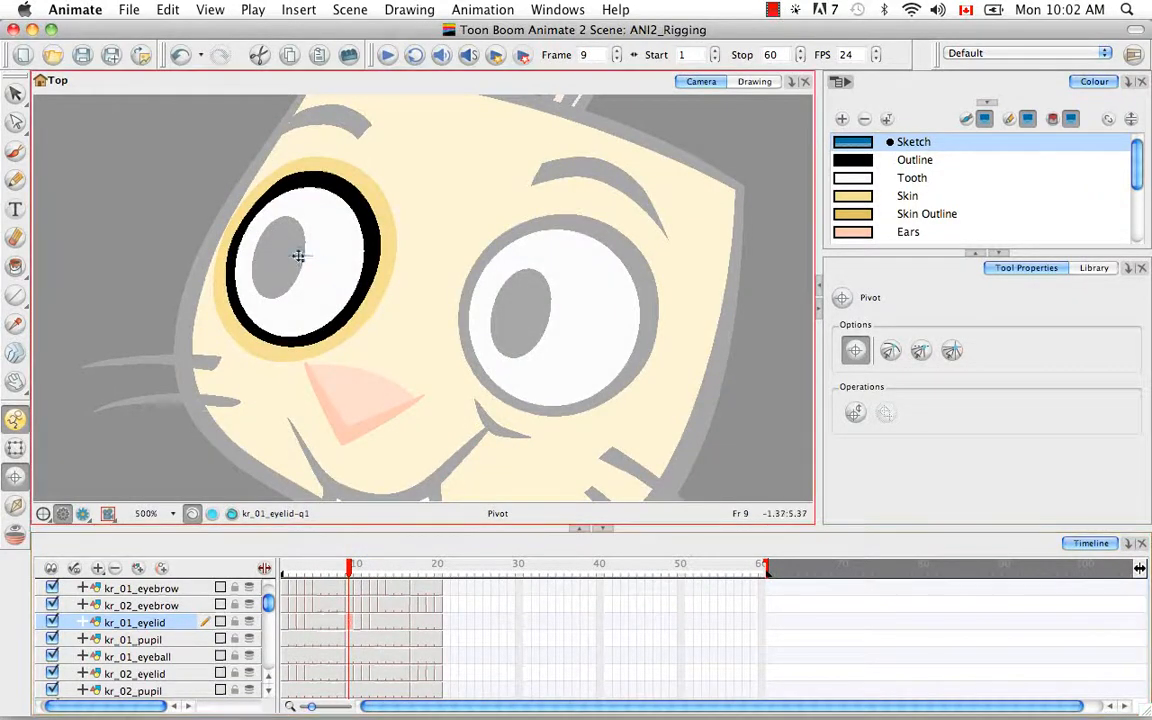
left_click(358, 626)
key("super+c")
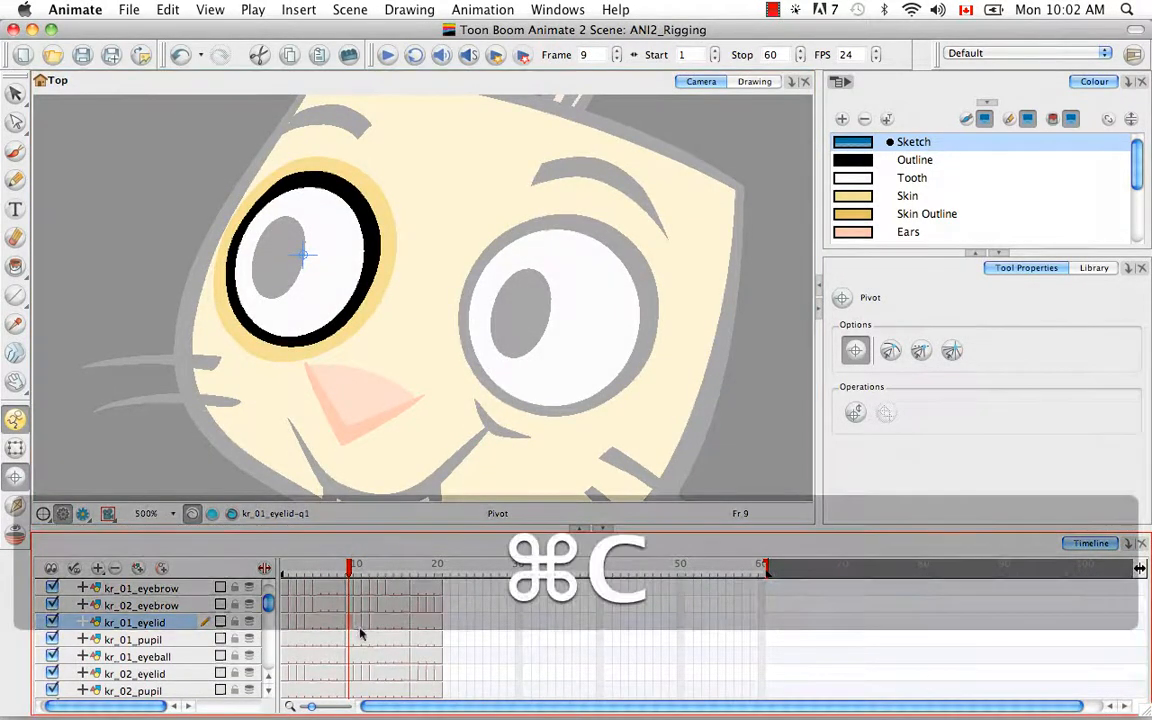
left_click(405, 622, "shift")
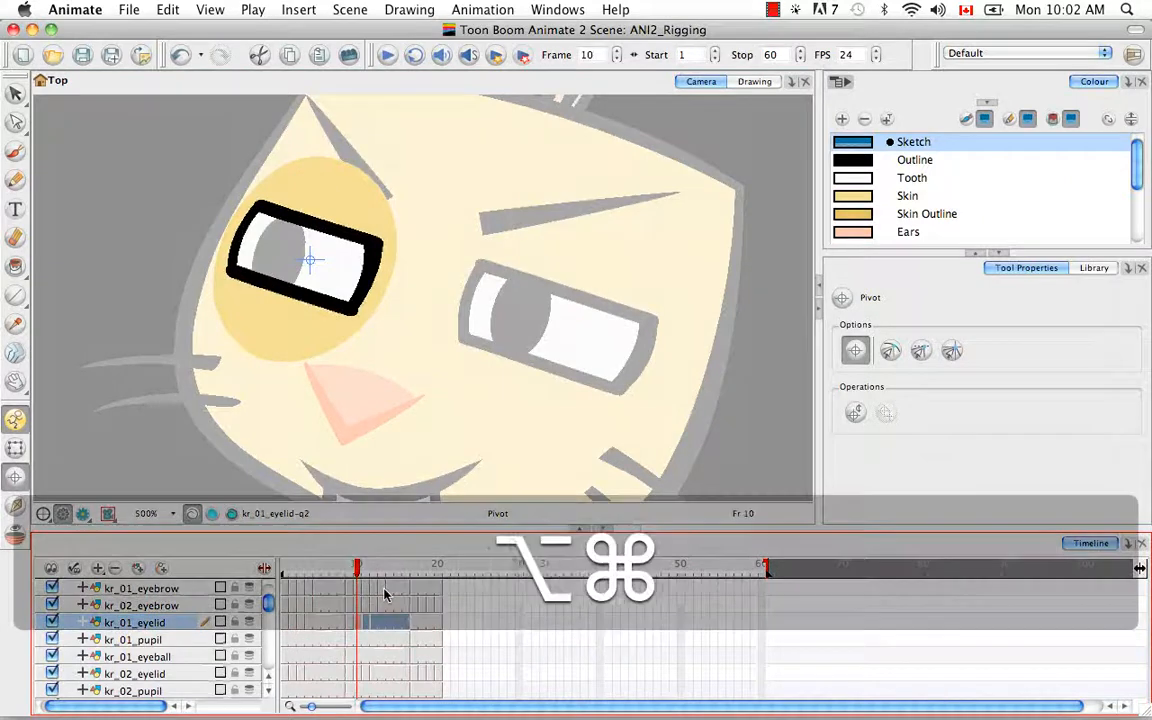
left_click(416, 623)
Step: Centre the kr_01_pupil pivot on the black pupil and check it through frame 9
left_click(286, 640)
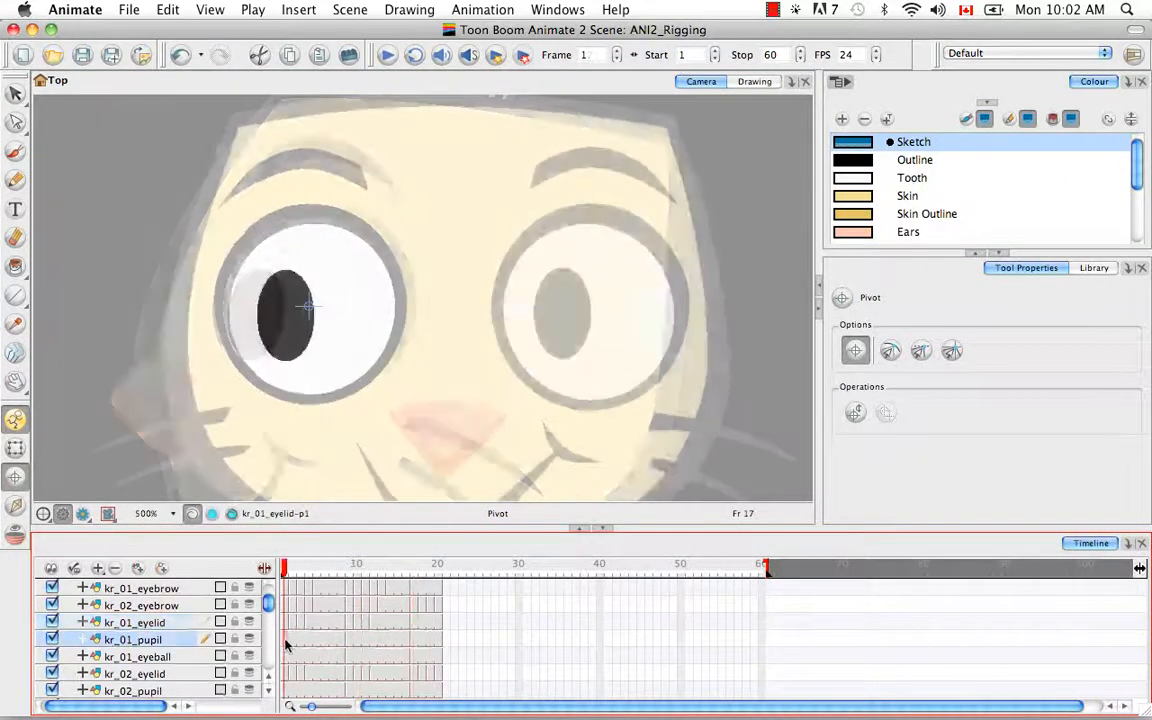
left_click_drag(309, 305, 288, 315)
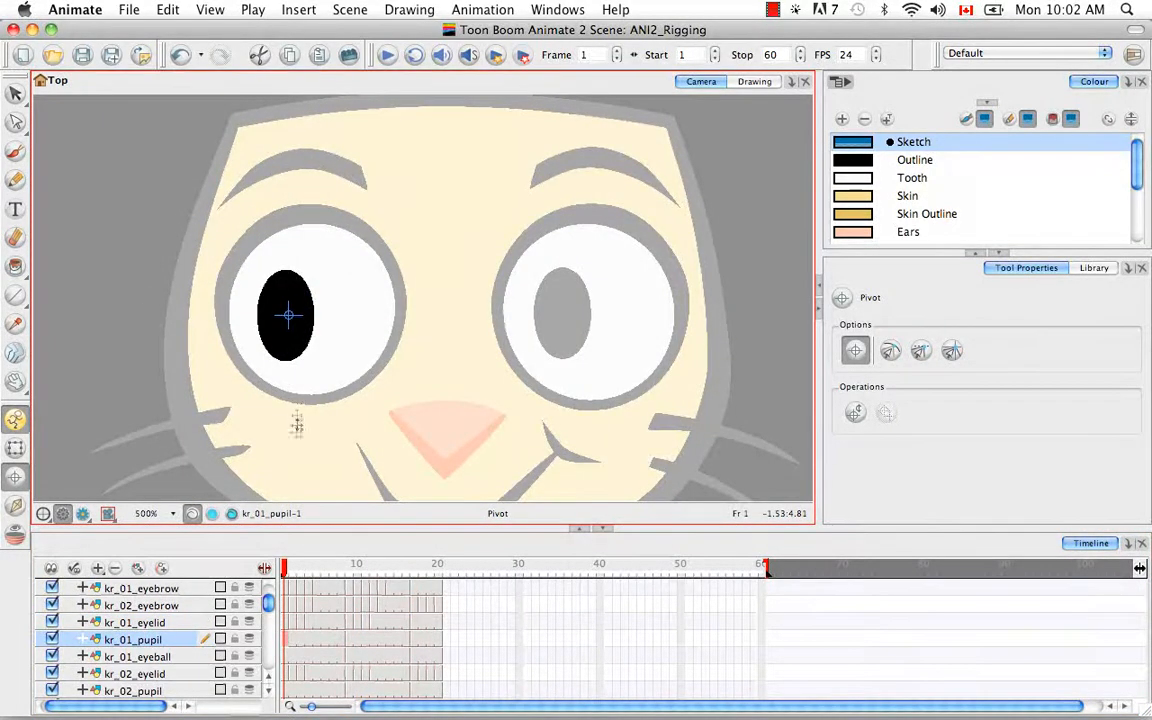
left_click(286, 645)
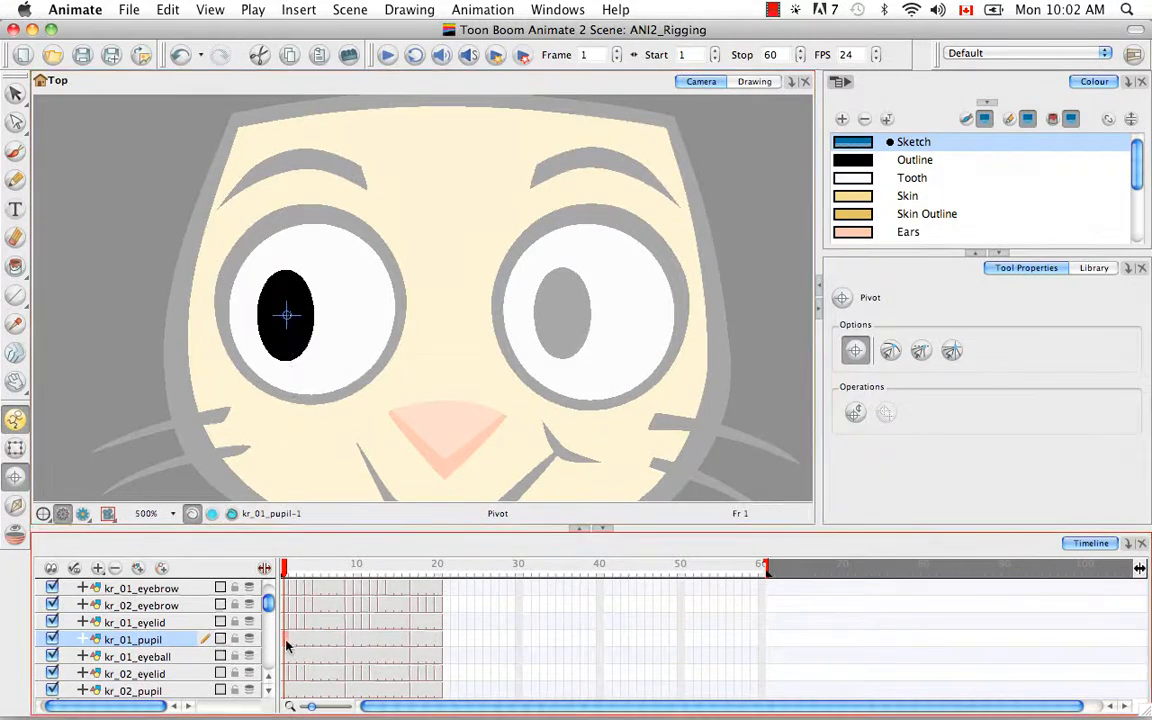
left_click_drag(285, 570, 415, 569)
left_click(270, 263)
Step: Check the kr_01_eyeball pivots across the frames, then select kr_02_eyelid
left_click(287, 657)
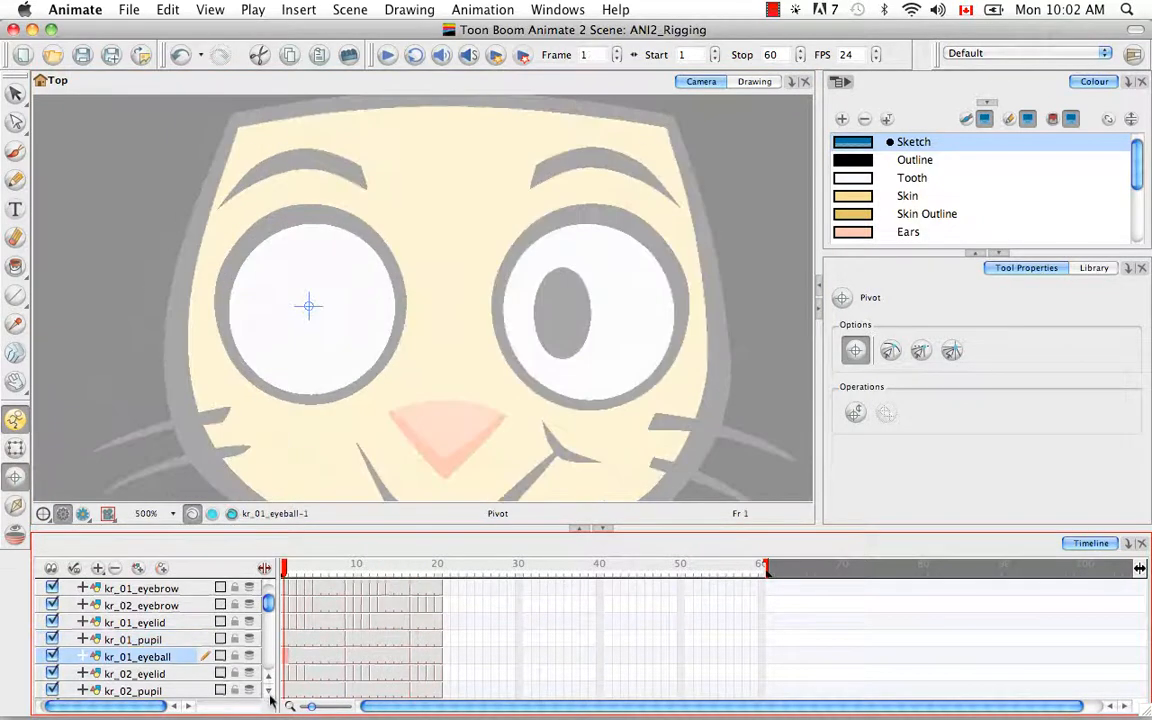
scroll(268, 689, "down", 4)
left_click_drag(286, 577, 437, 567)
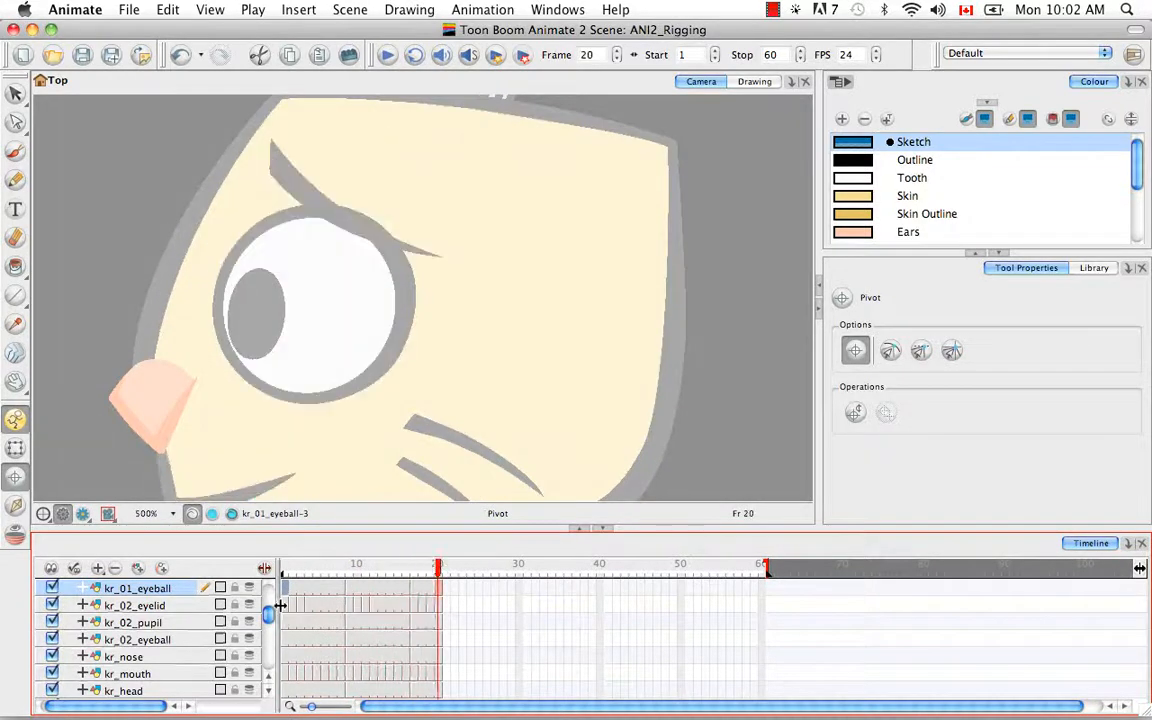
left_click(285, 605)
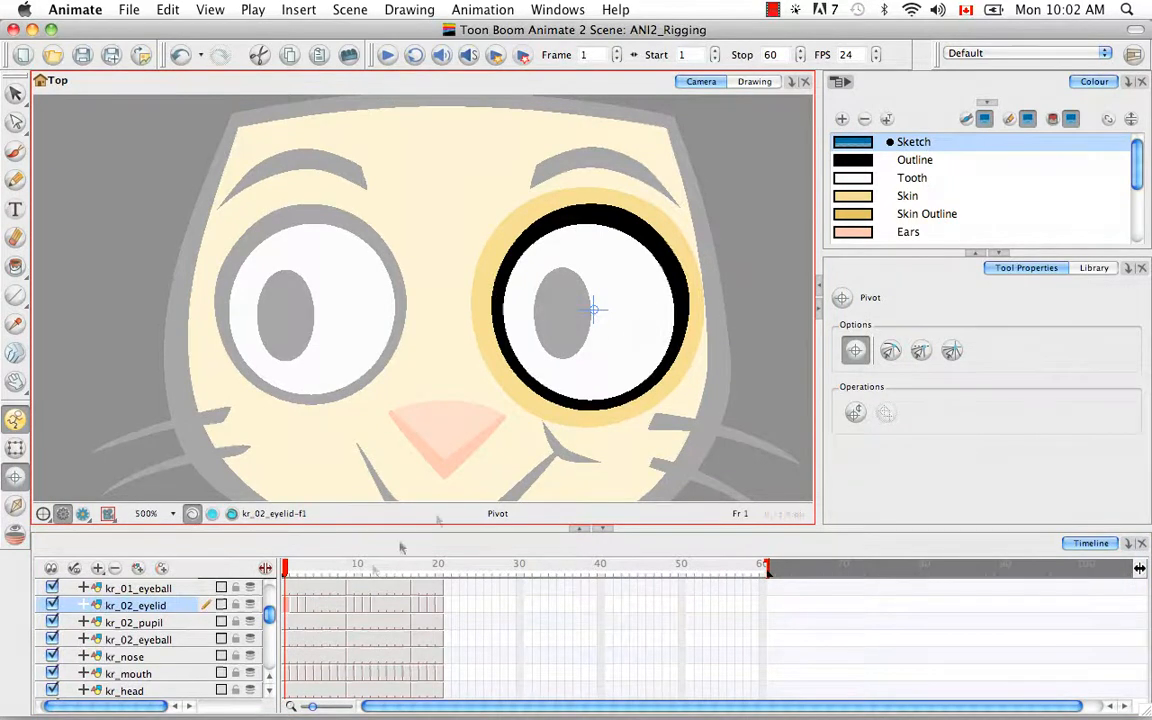
Step: Copy the first kr_02_eyelid drawing's pivot onto eyelid frames 2–8
left_click(287, 606)
key("super+c")
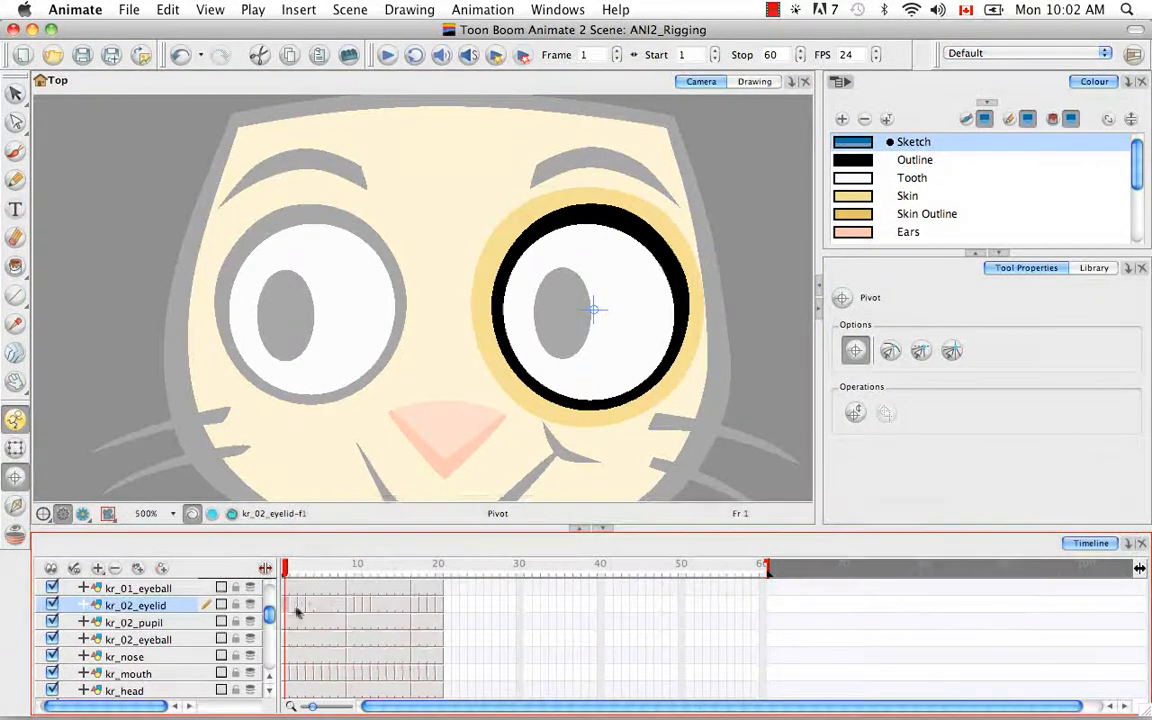
left_click(296, 608)
left_click(341, 607, "shift")
key("alt+super+v")
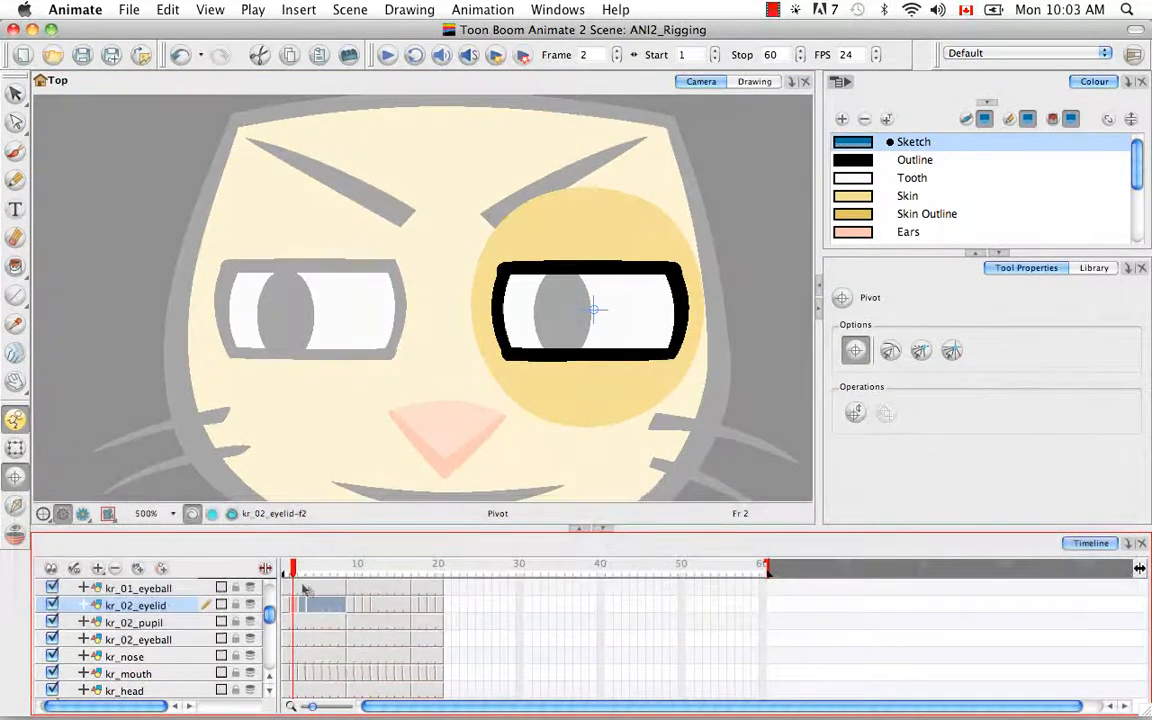
left_click_drag(303, 572, 350, 572)
Step: Centre the frame 9 eyelid pivot on the eye and paste it onto frames 10–16
left_click(350, 609)
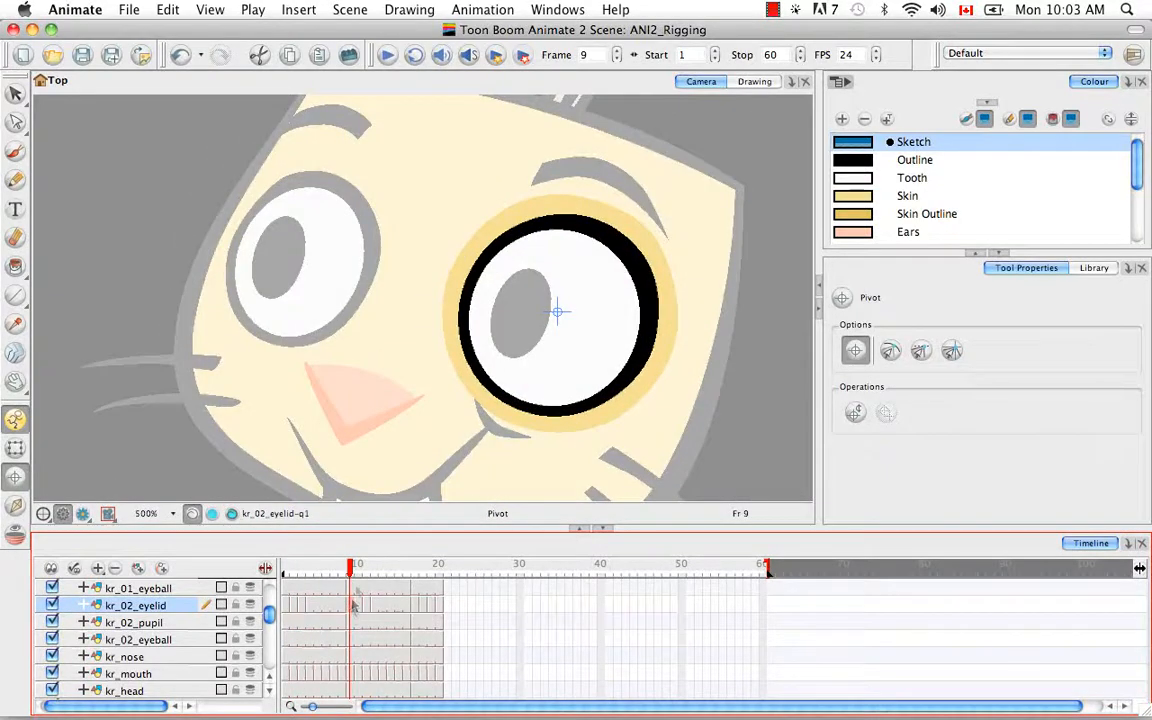
left_click_drag(557, 312, 558, 319)
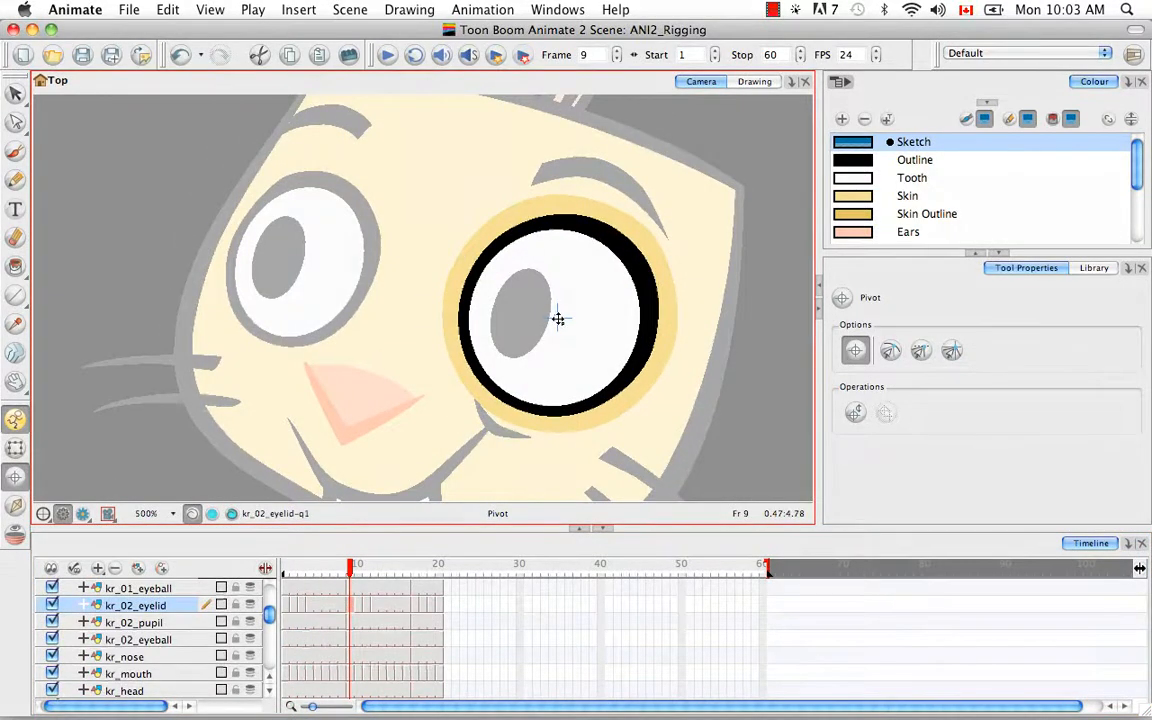
key("super+c")
left_click(358, 607)
left_click(410, 609, "shift")
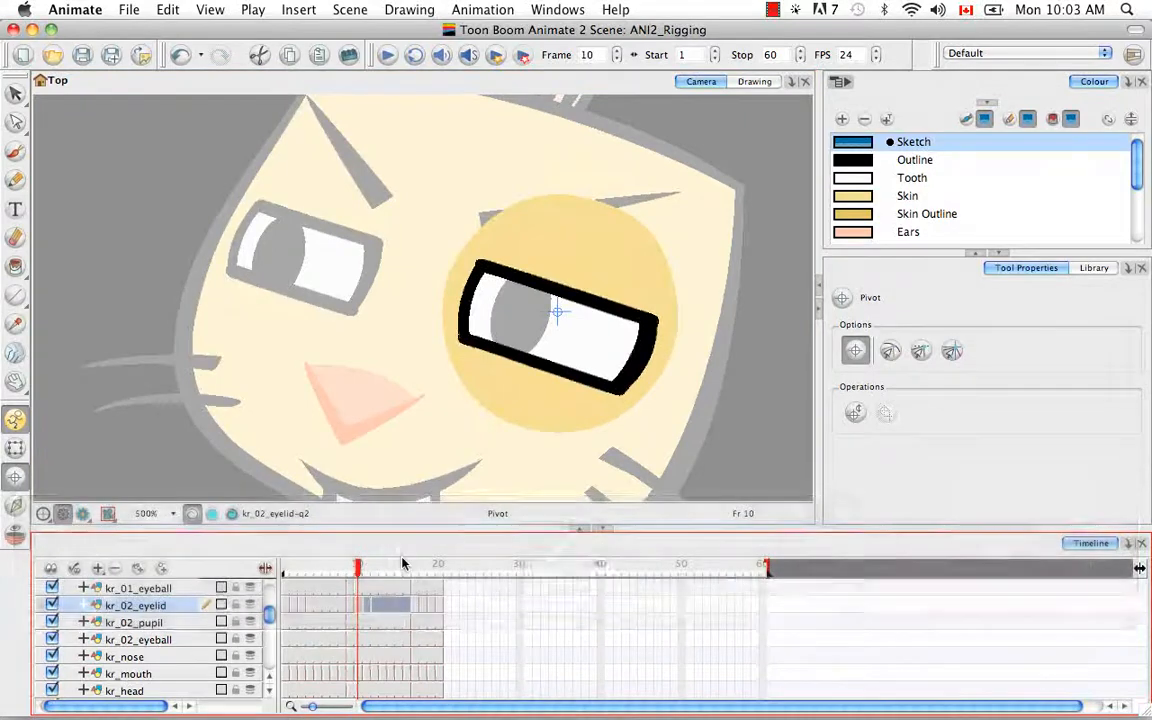
key("alt+super+b")
left_click(419, 609)
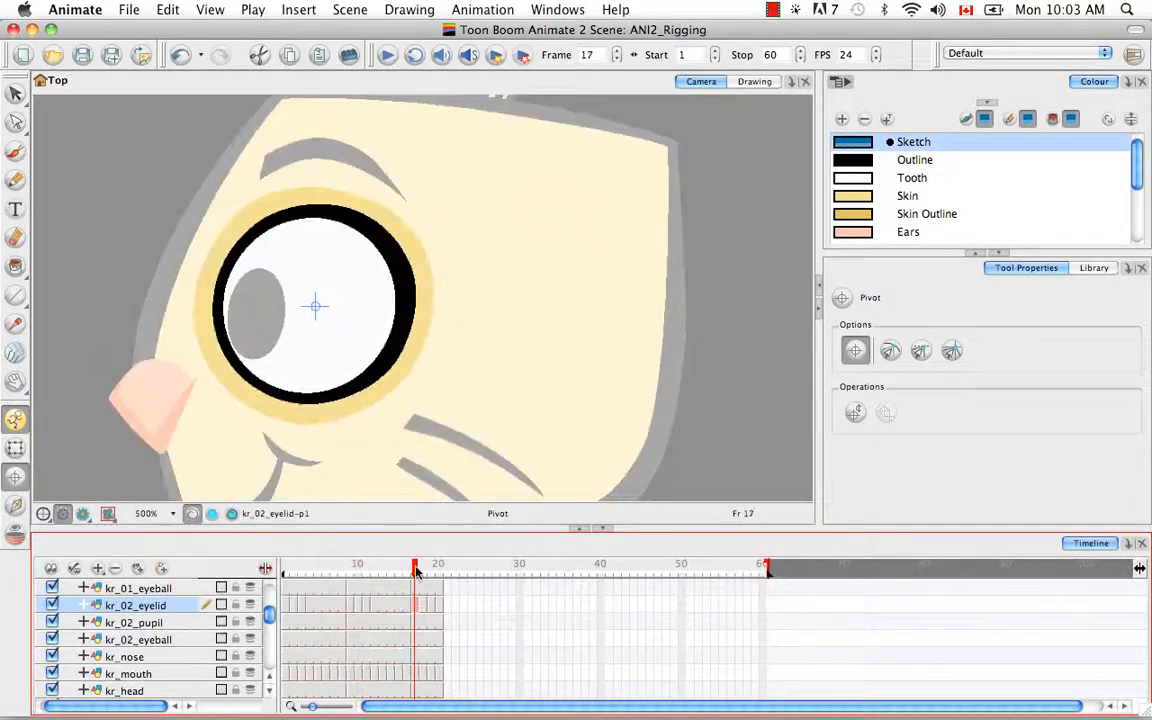
left_click_drag(416, 575, 440, 573)
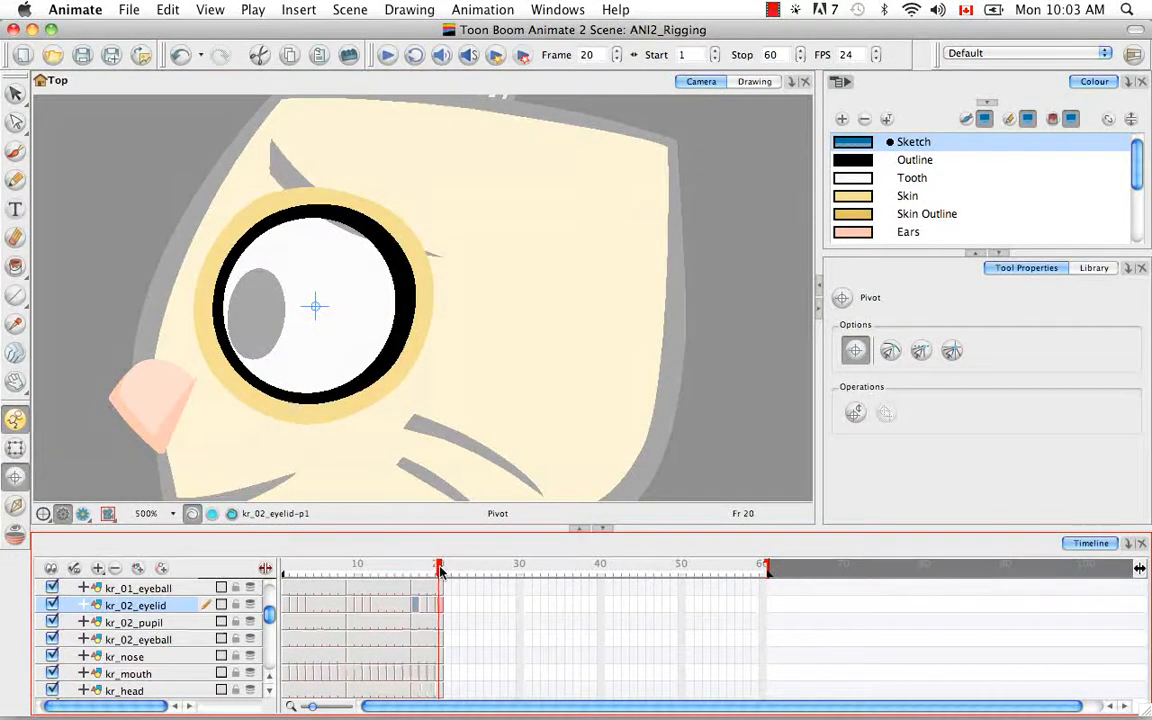
Step: Set the kr_02_pupil pivot at the pupil's centre and check it on each pupil drawing
left_click(286, 623)
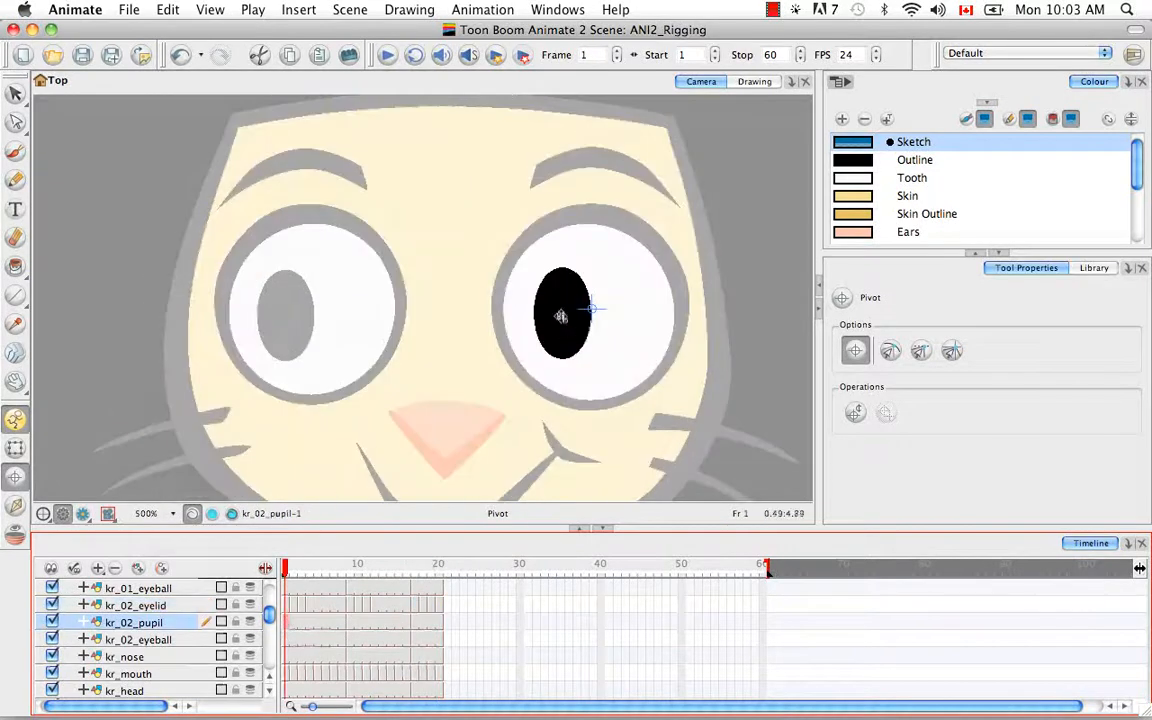
left_click(562, 315)
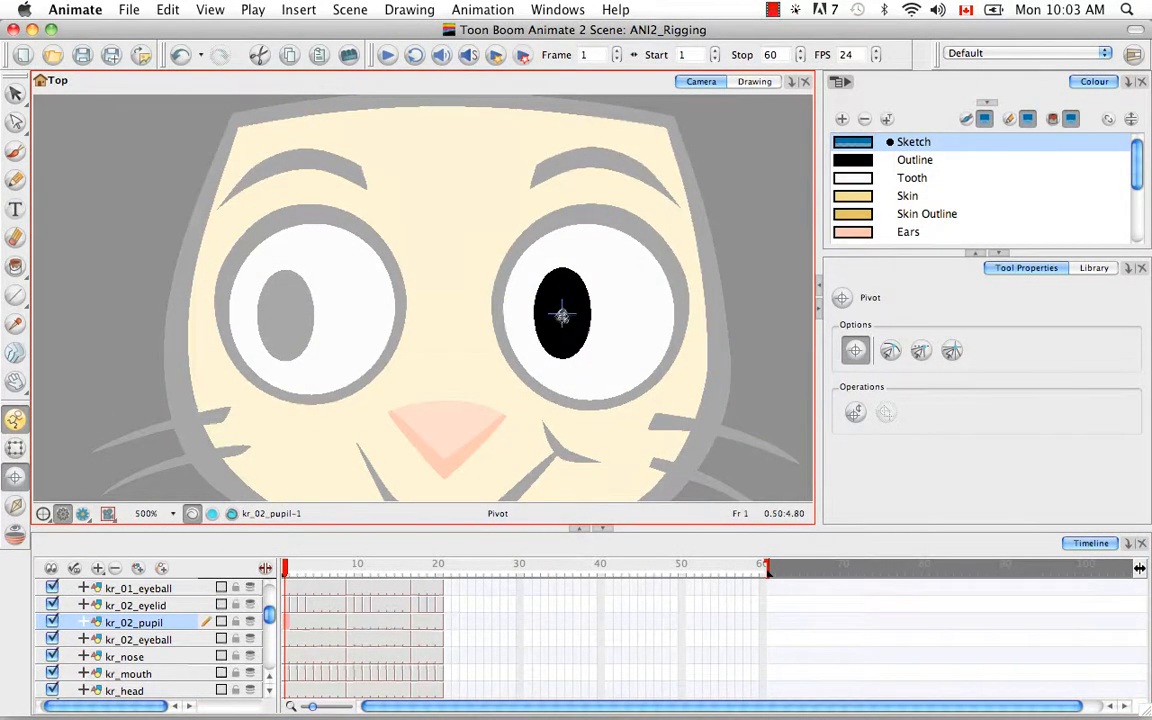
key(".")
key(".")
key(".")
key(".")
key(".")
key(".")
key(".")
key(".")
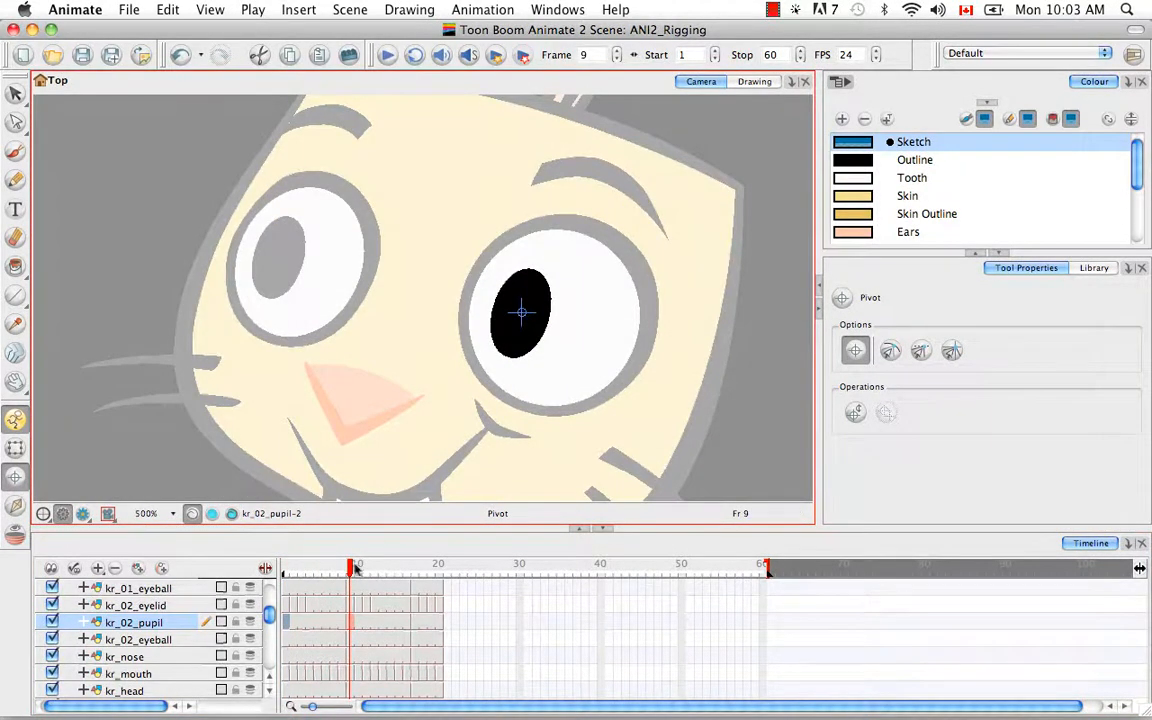
left_click_drag(351, 568, 417, 570)
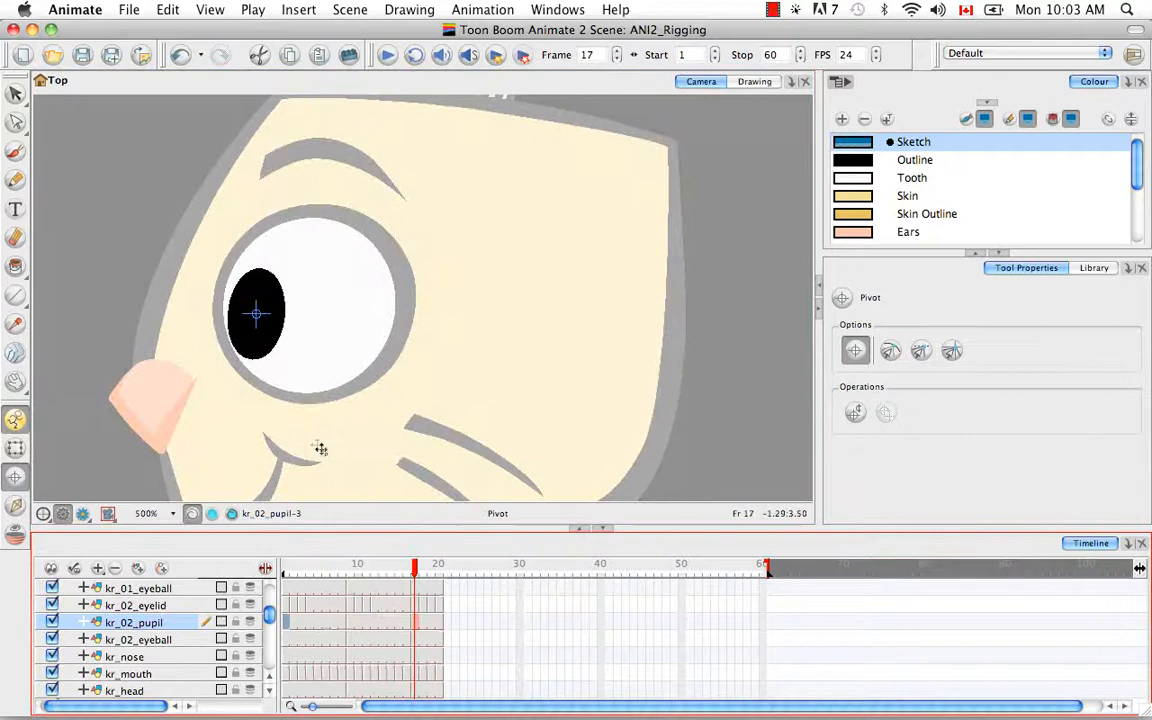
Step: Check the three kr_02_eyeball drawings, then place the first kr_nose pivot at the nose's centre
left_click(288, 640)
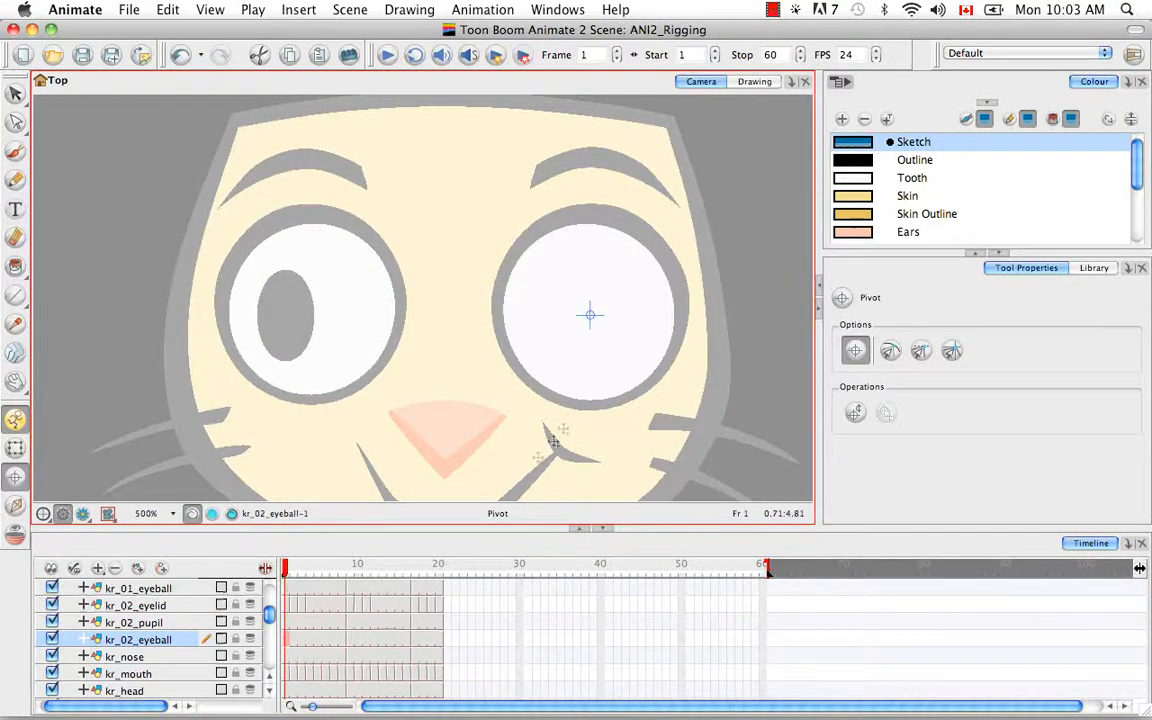
left_click(351, 570)
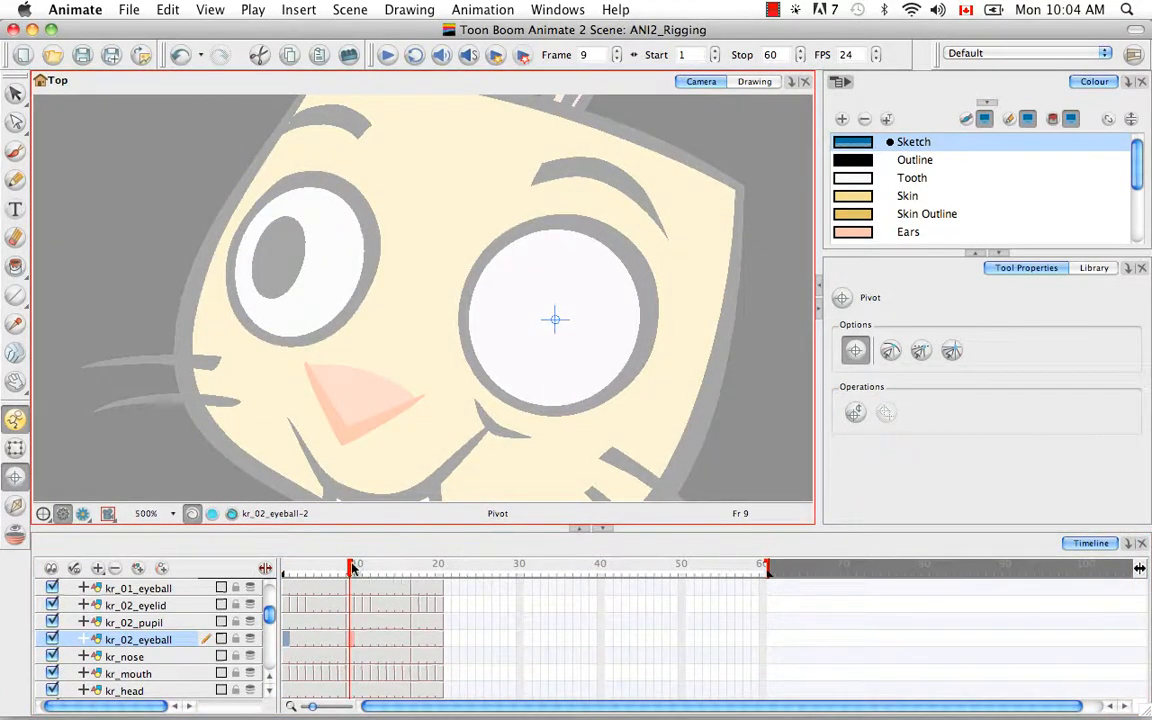
left_click(414, 568)
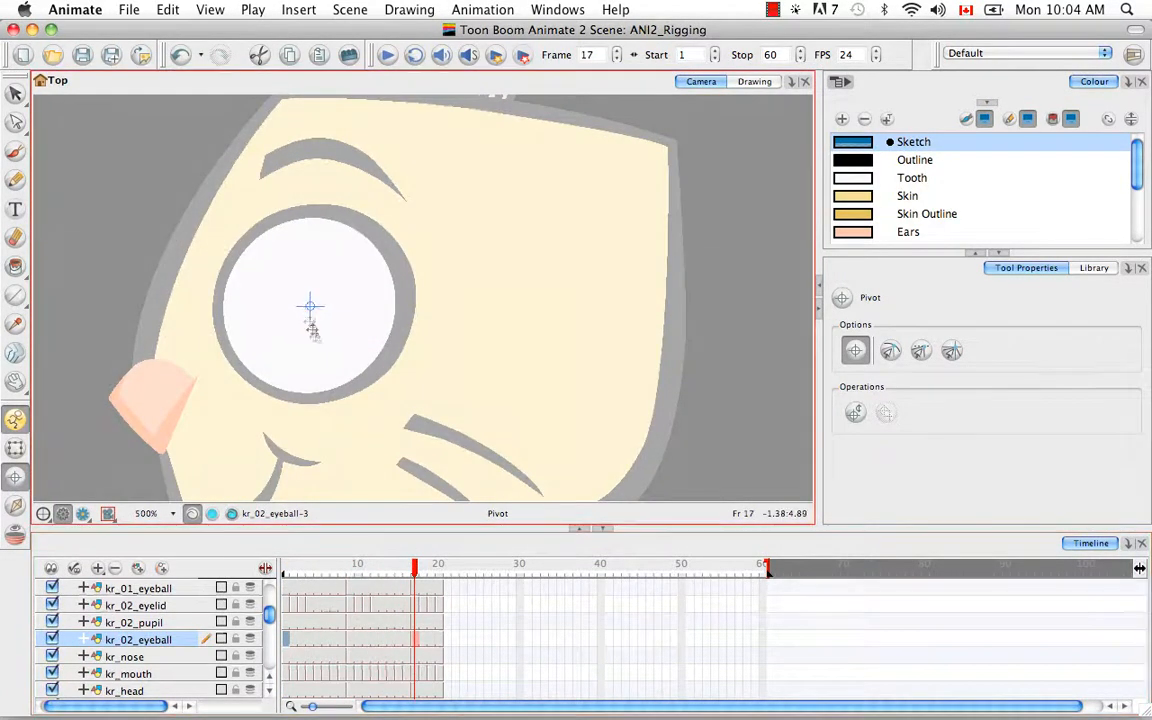
left_click(286, 657)
left_click(269, 691)
left_click(269, 691)
left_click(269, 691)
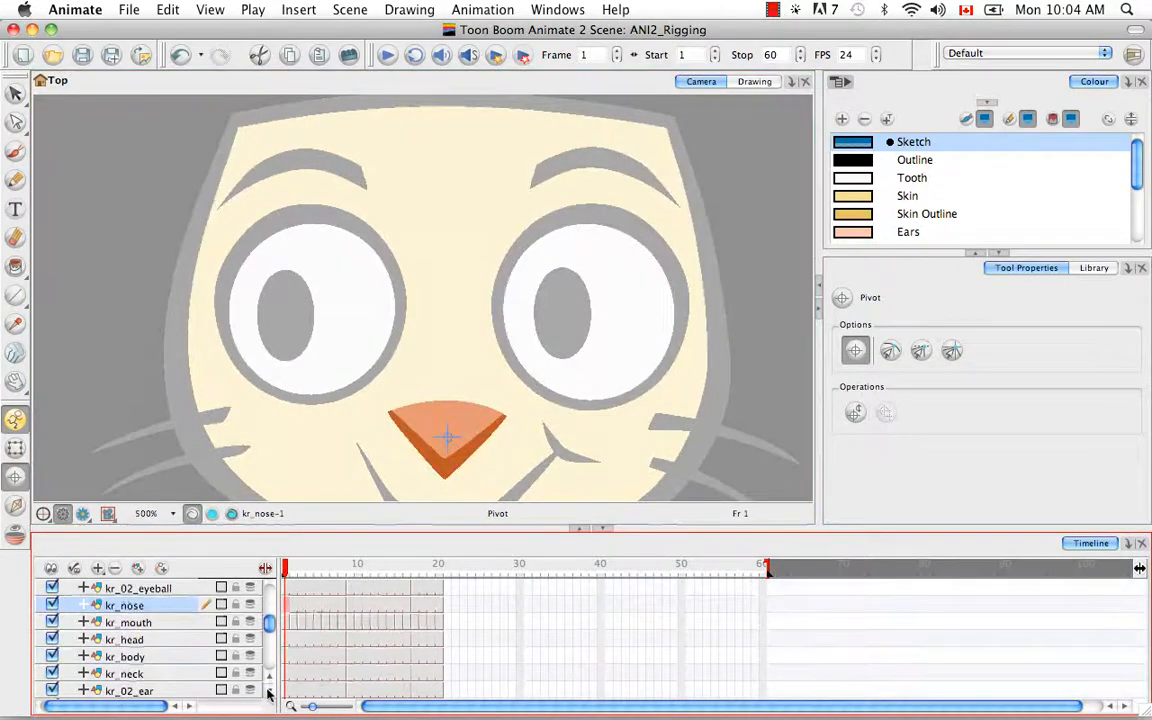
Step: Set centred pivots on the kr_nose drawings at frames 9 and 17
left_click(350, 606)
left_click(357, 404)
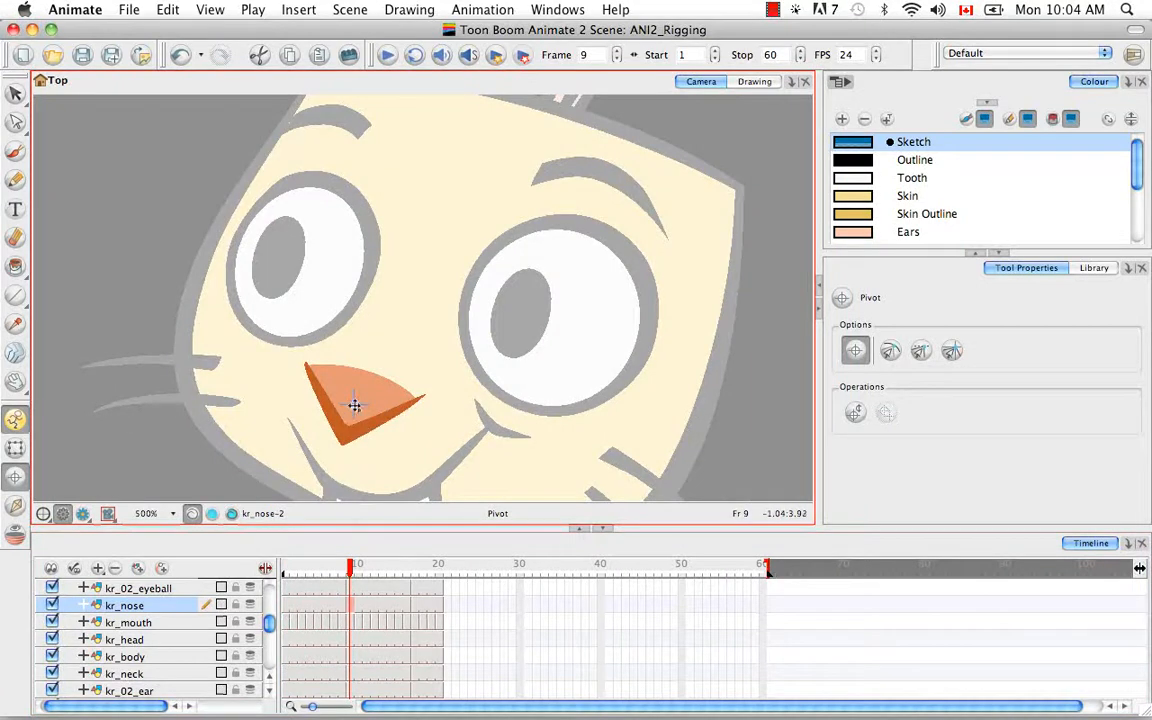
left_click(342, 567)
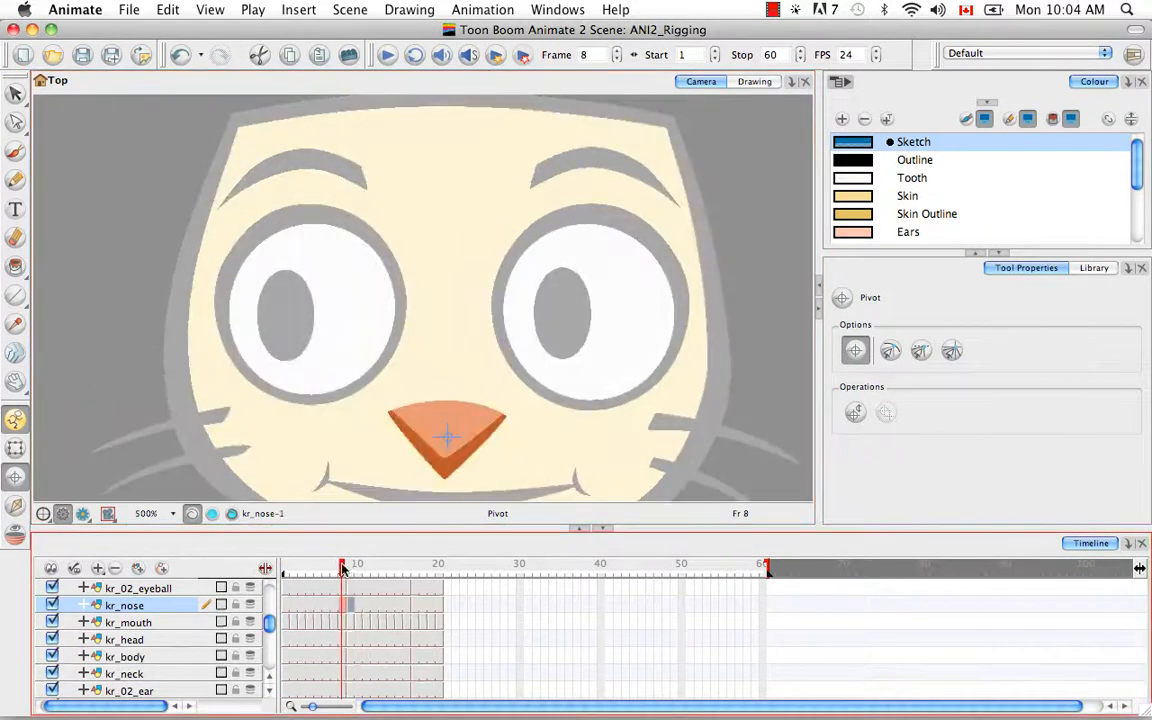
left_click(444, 435)
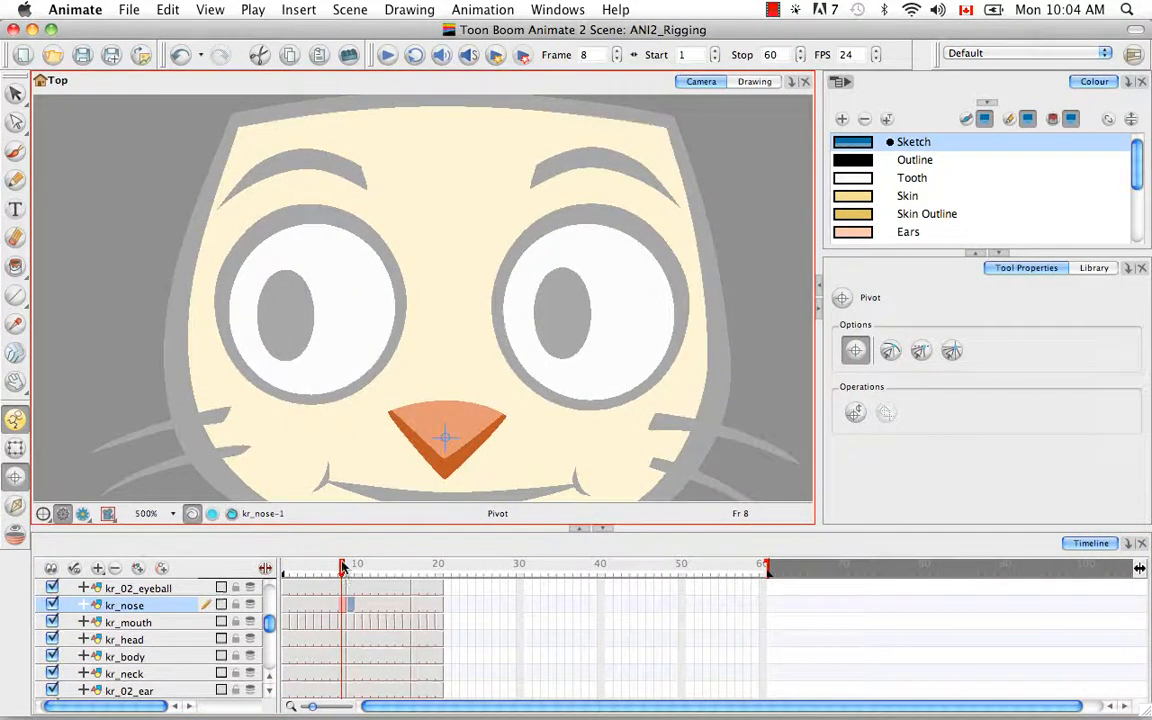
left_click_drag(342, 567, 345, 567)
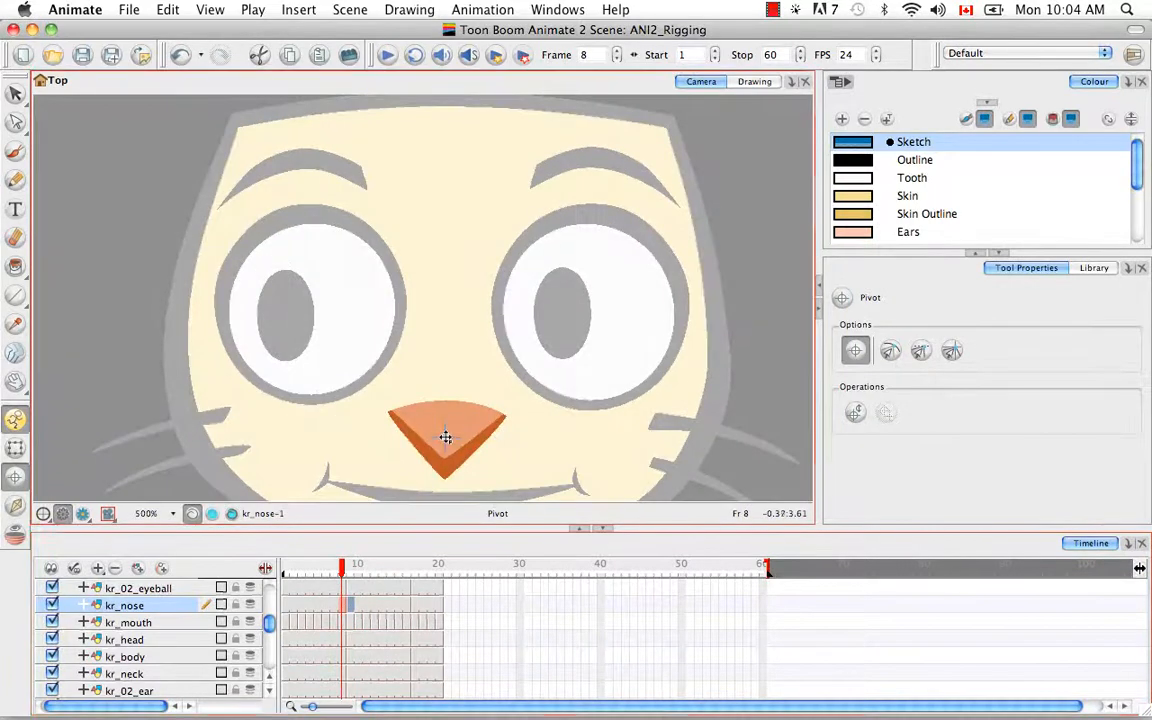
left_click(391, 567)
left_click(414, 567)
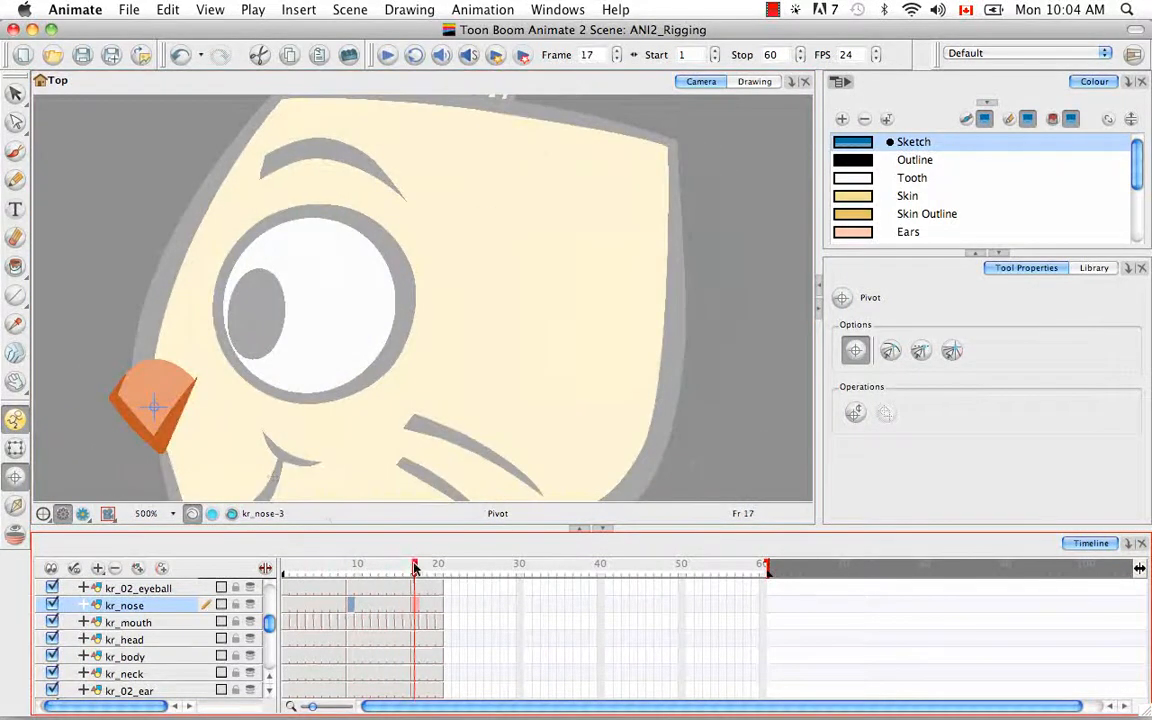
left_click(150, 403)
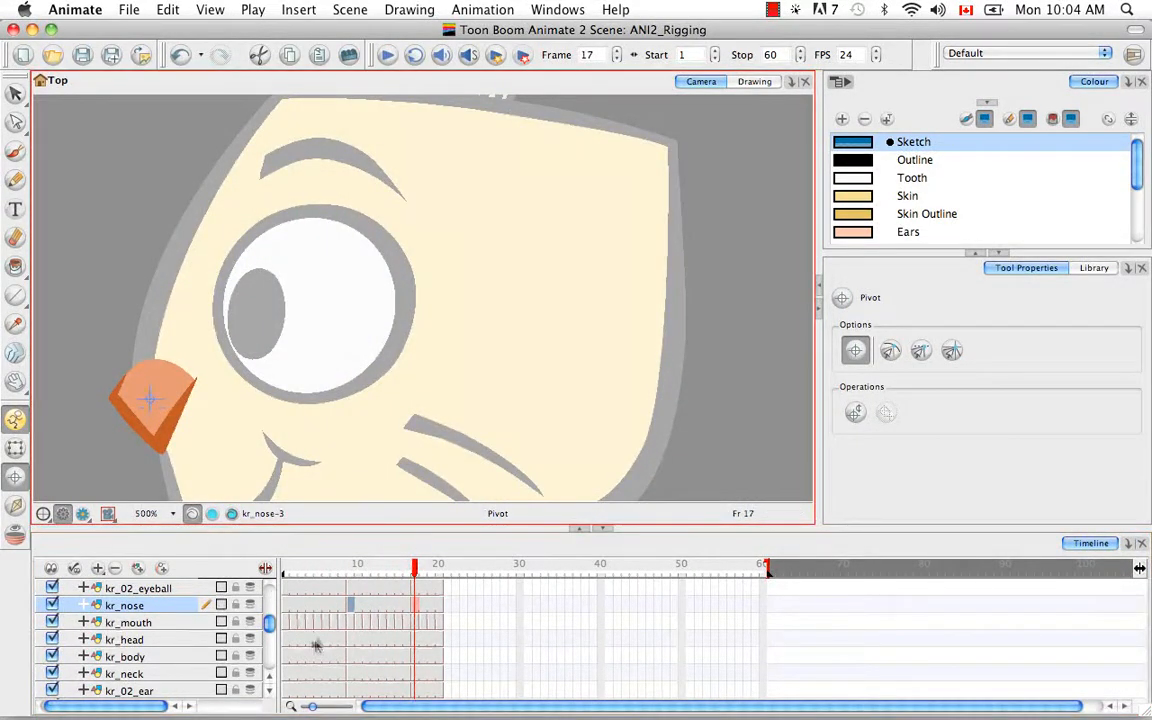
Step: Select kr_mouth frame 1 and pan the view down to the mouth
left_click(285, 622)
key("space")
left_click_drag(467, 468, 467, 365)
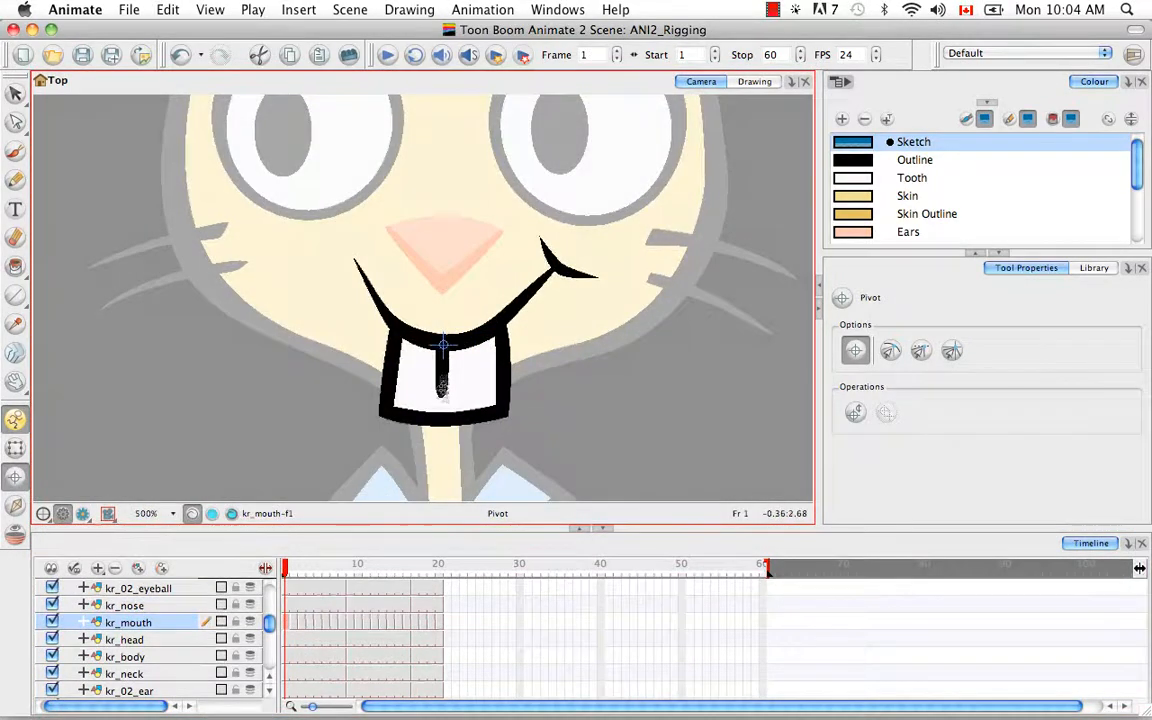
Step: Copy the first kr_mouth drawing's pivot onto the following mouth frames
left_click(287, 622)
key("super+c")
left_click(332, 628, "shift")
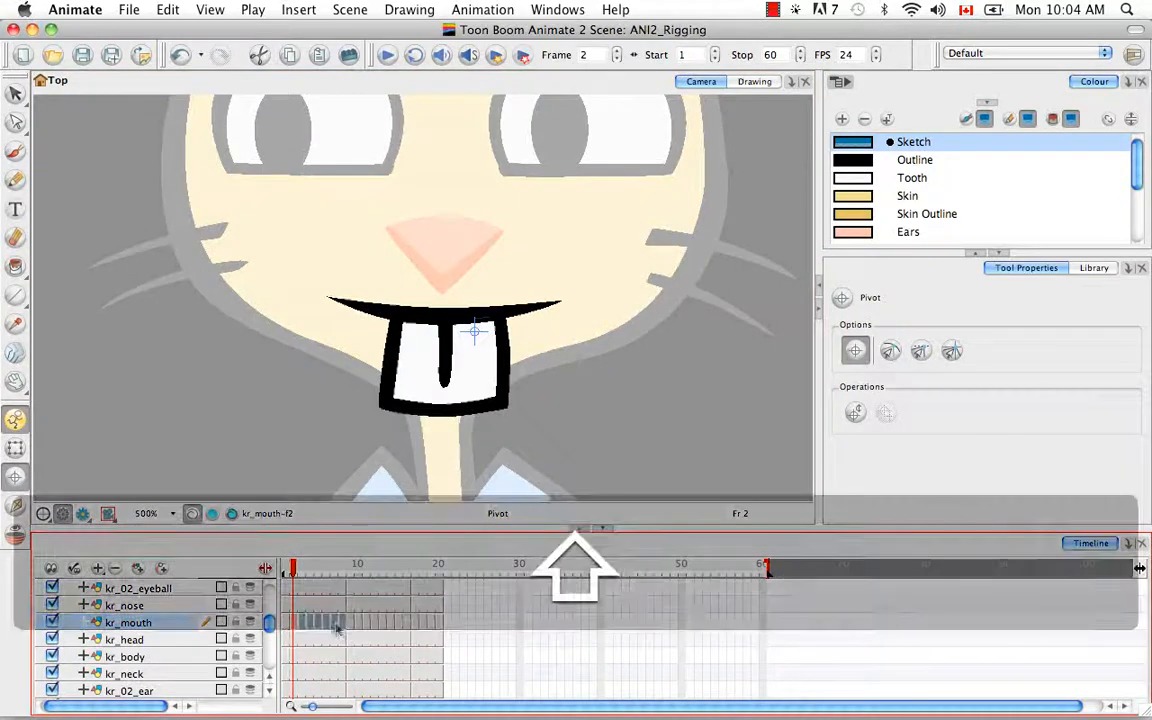
key("alt+super+b")
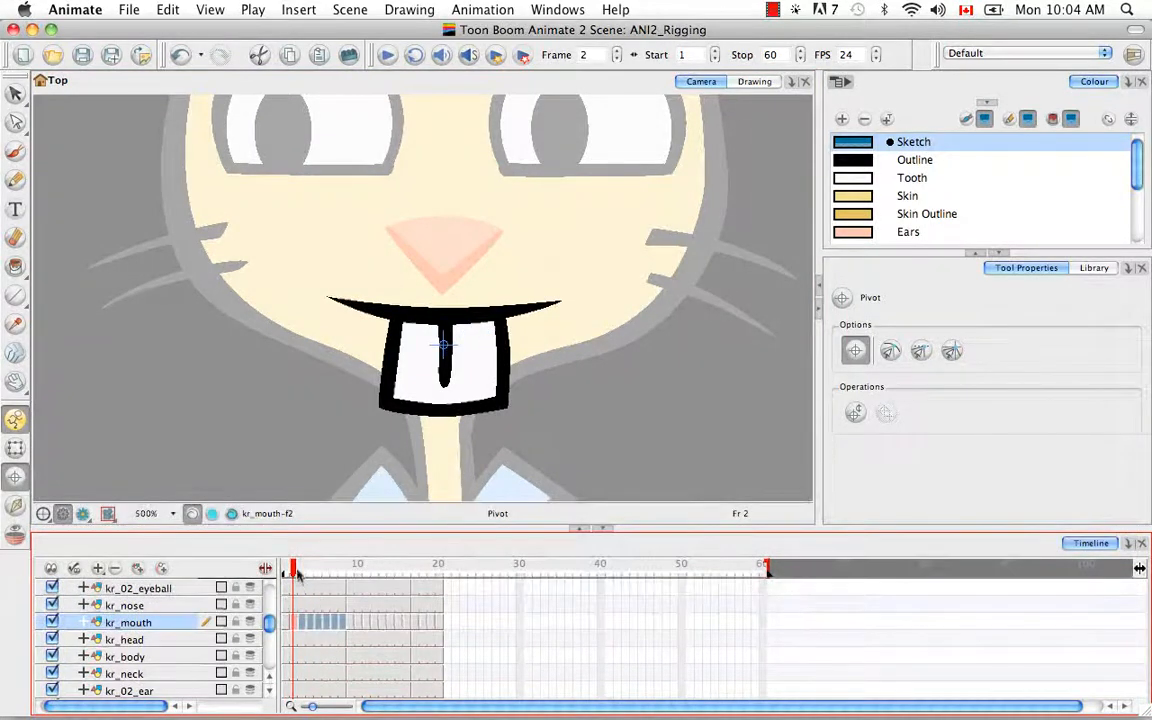
mouse_move(297, 572)
left_mouse_down()
mouse_move(326, 570)
mouse_move(279, 564)
mouse_move(351, 566)
left_mouse_up()
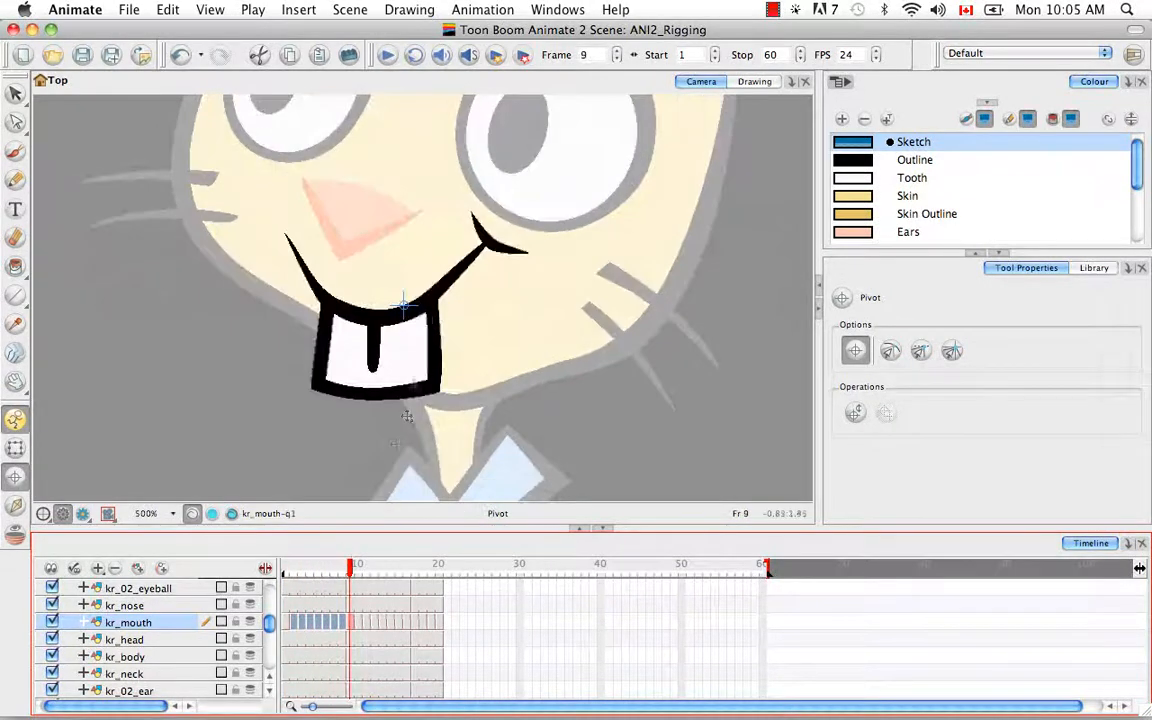
Step: Set the frame 9 mouth pivot and check it across frames 10–16
left_click(375, 321)
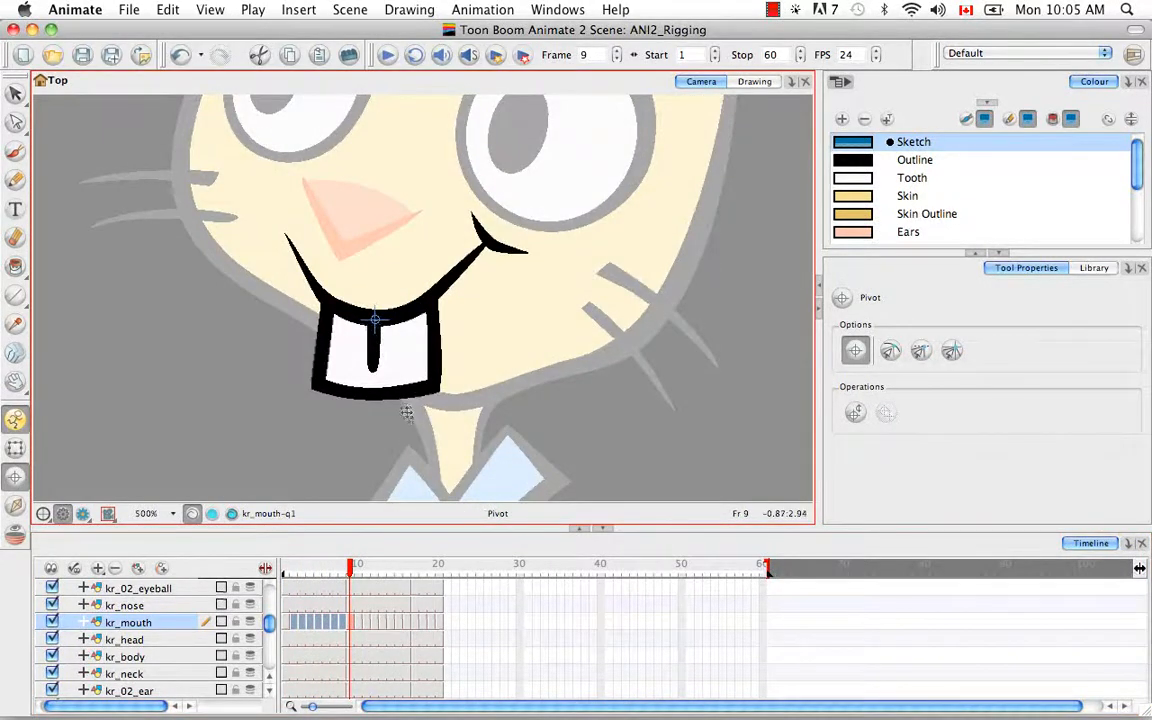
left_click(350, 620)
left_click(359, 621)
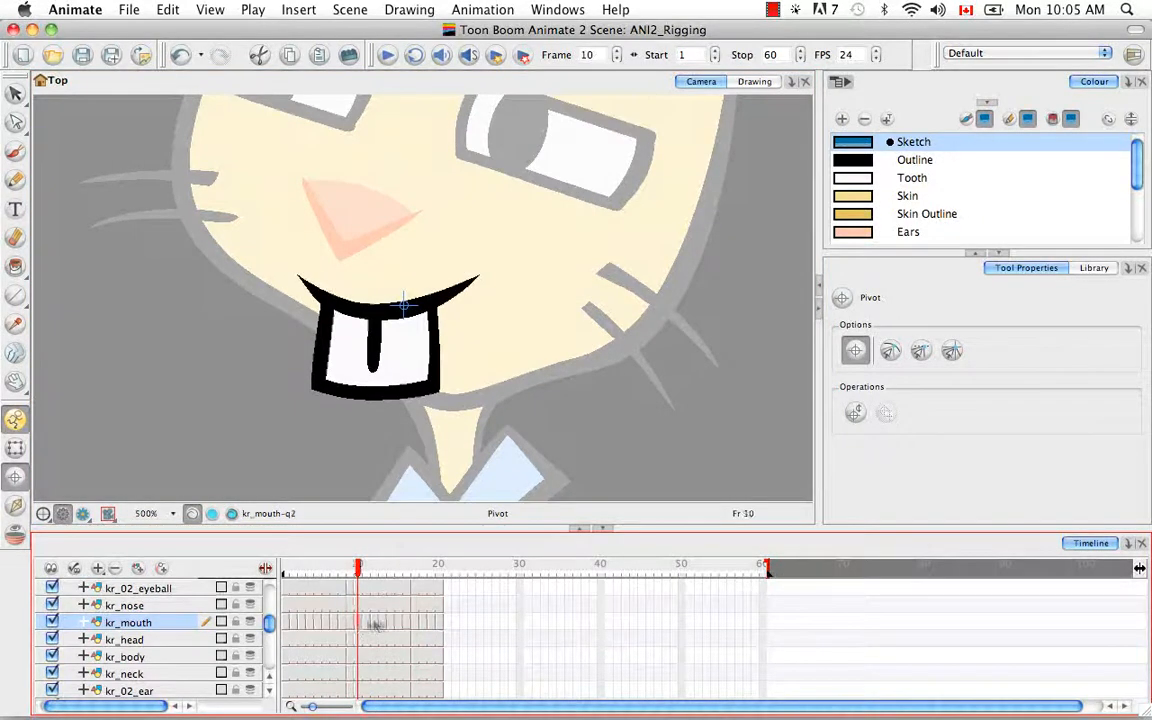
left_click(407, 622, "shift")
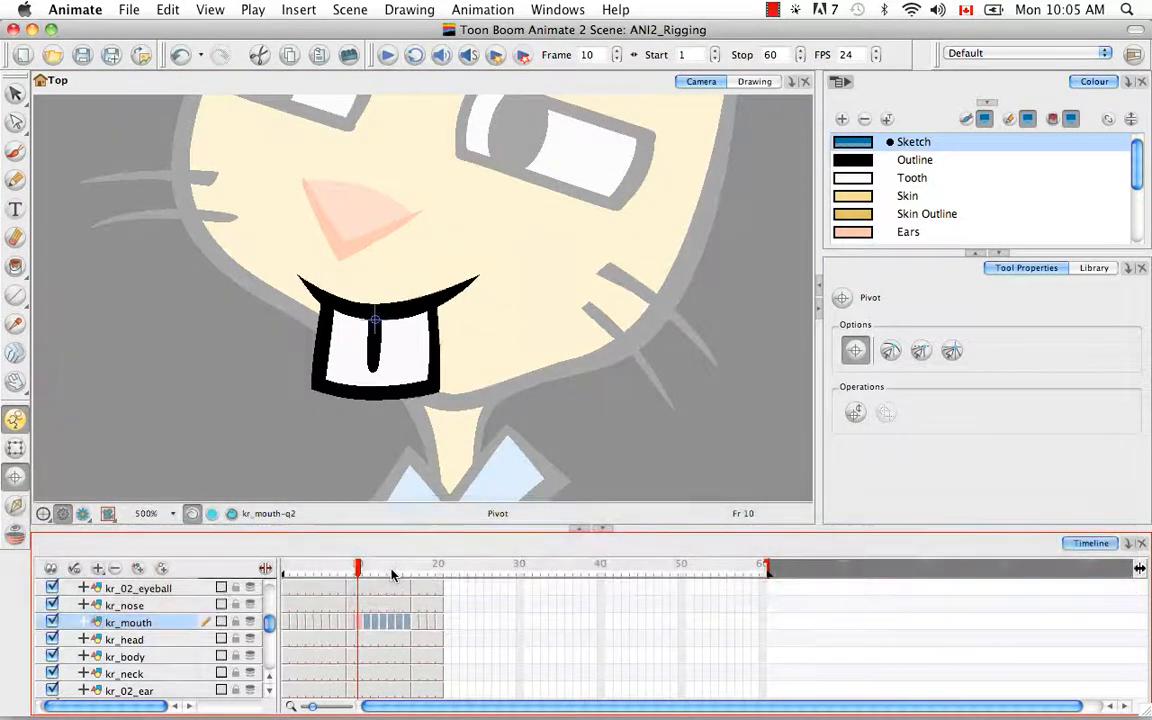
left_click_drag(358, 568, 416, 567)
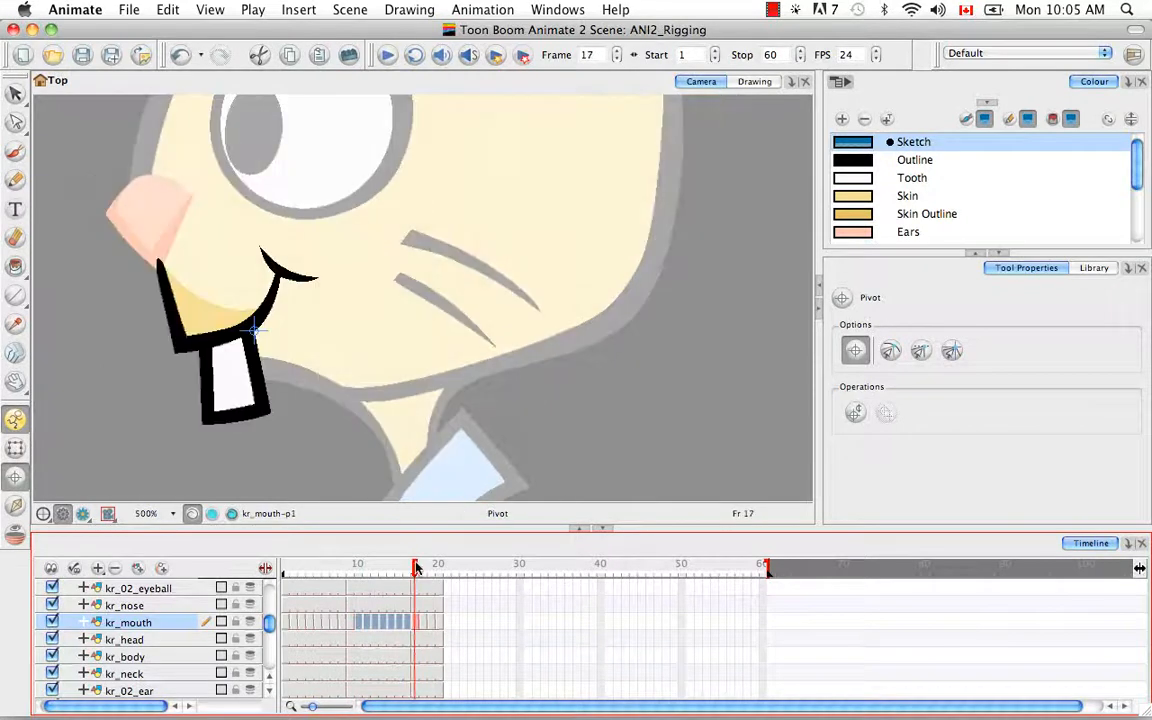
Step: Move the frame 17 mouth pivot to the left corner and paste it onto frames 18–20
left_click(420, 622)
left_click_drag(254, 331, 184, 338)
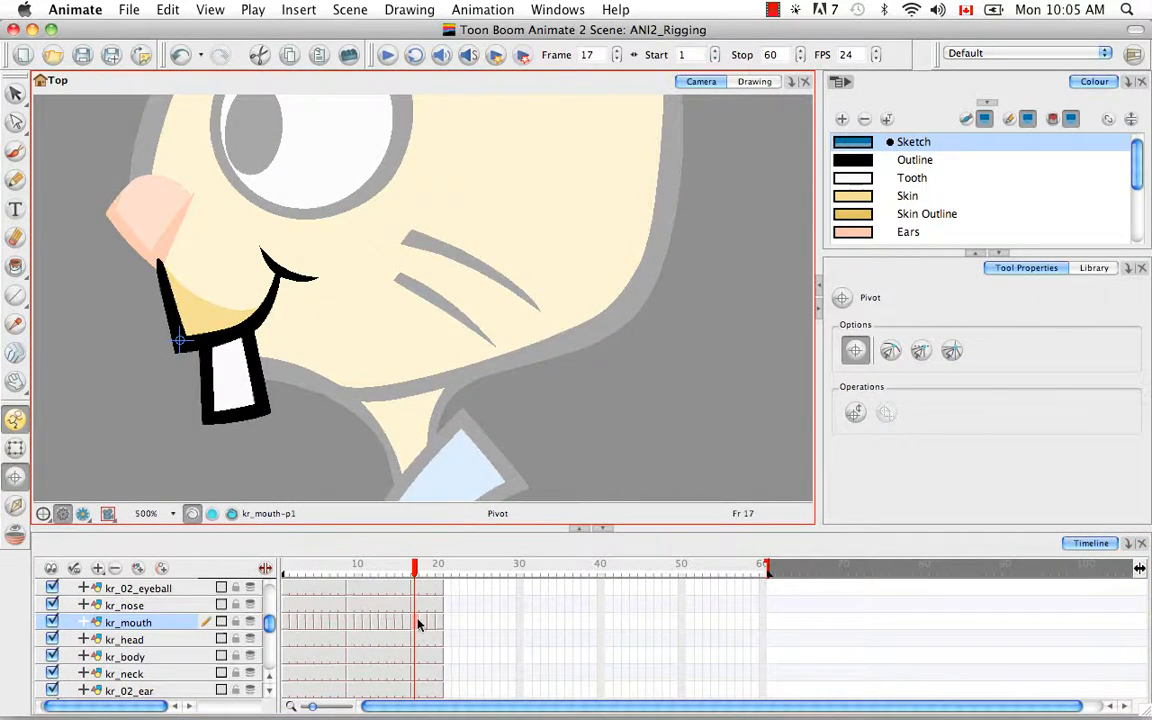
left_click(419, 623)
key("super+c")
left_click(426, 623)
left_click(440, 623, "shift")
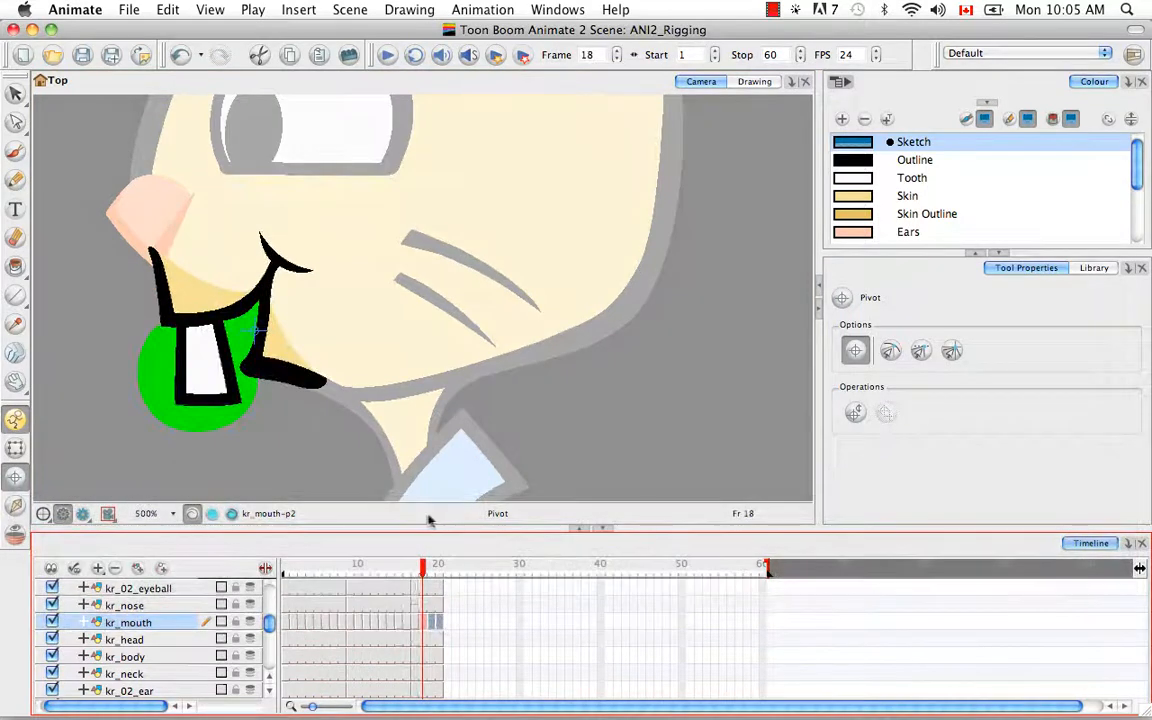
key("alt+super+b")
mouse_move(416, 566)
left_mouse_down()
mouse_move(440, 567)
mouse_move(421, 574)
left_mouse_up()
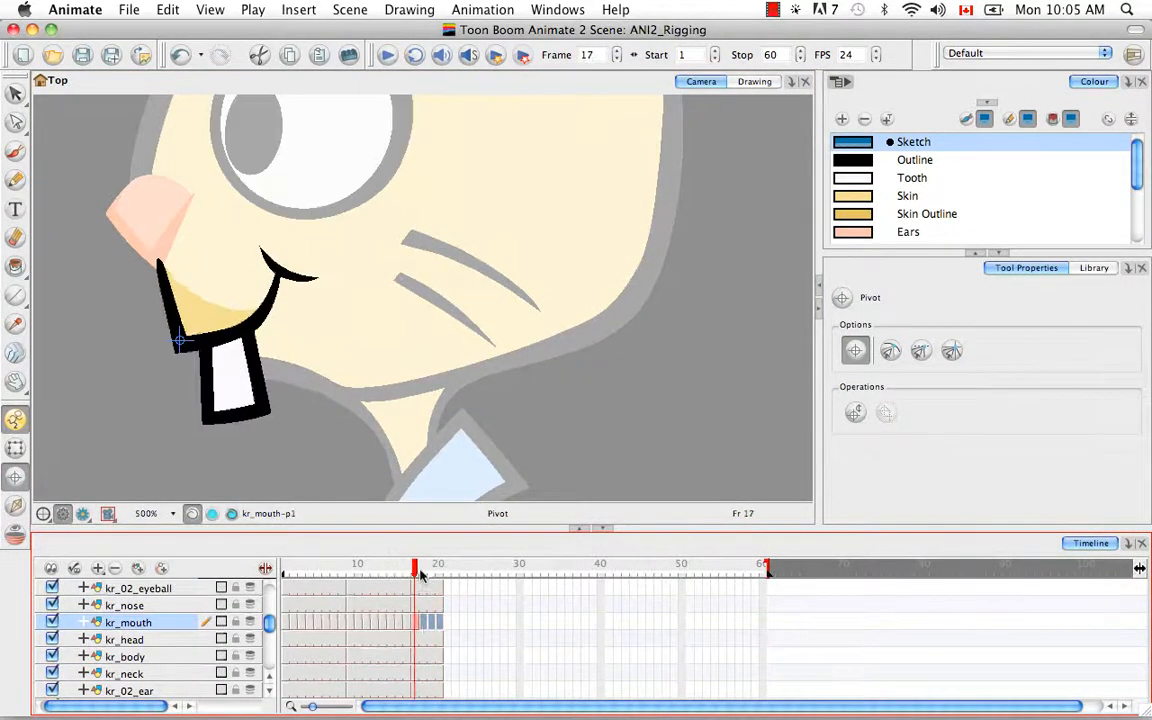
left_click(270, 691)
Step: Drag the kr_head pivot to the bottom of the chin on frames 1, 9 and 17
left_click(286, 623)
key("space")
left_click_drag(480, 309, 457, 437)
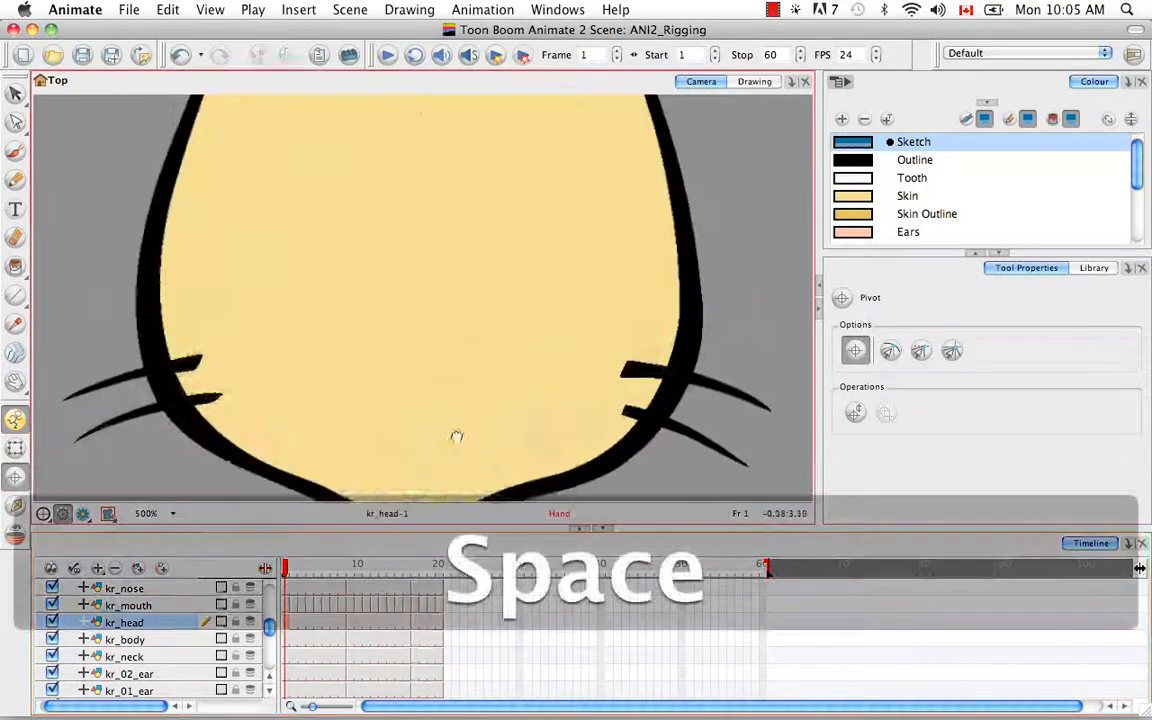
key("1")
left_click_drag(421, 197, 419, 433)
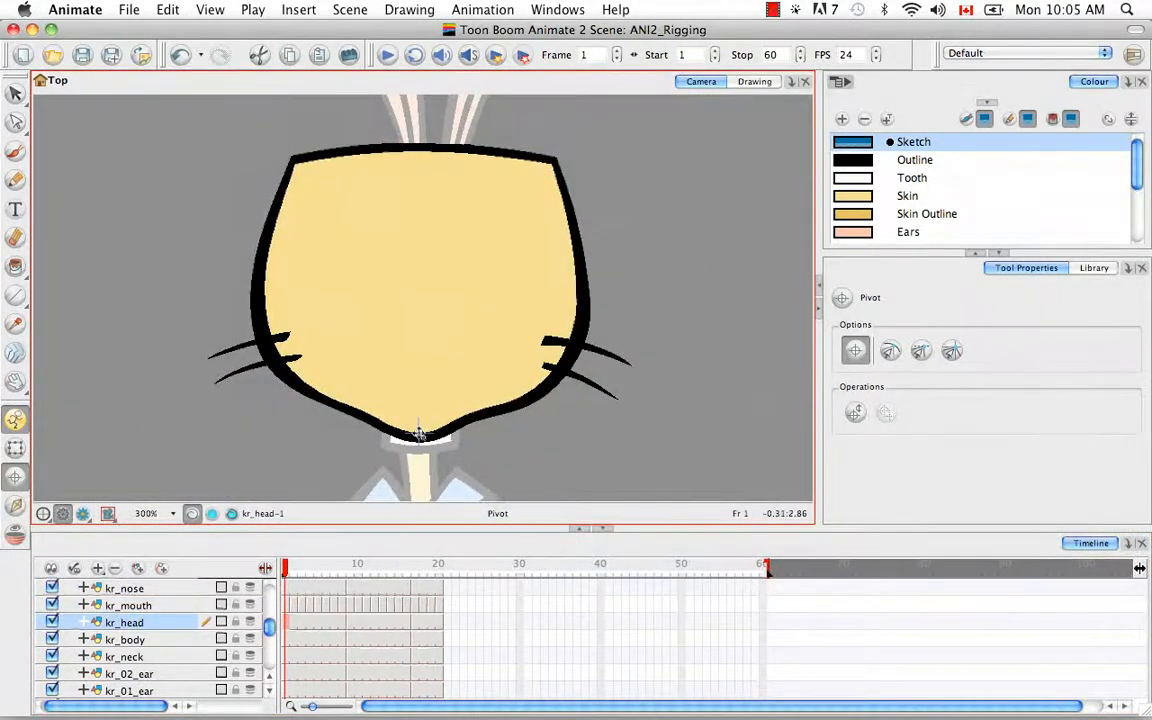
key("2")
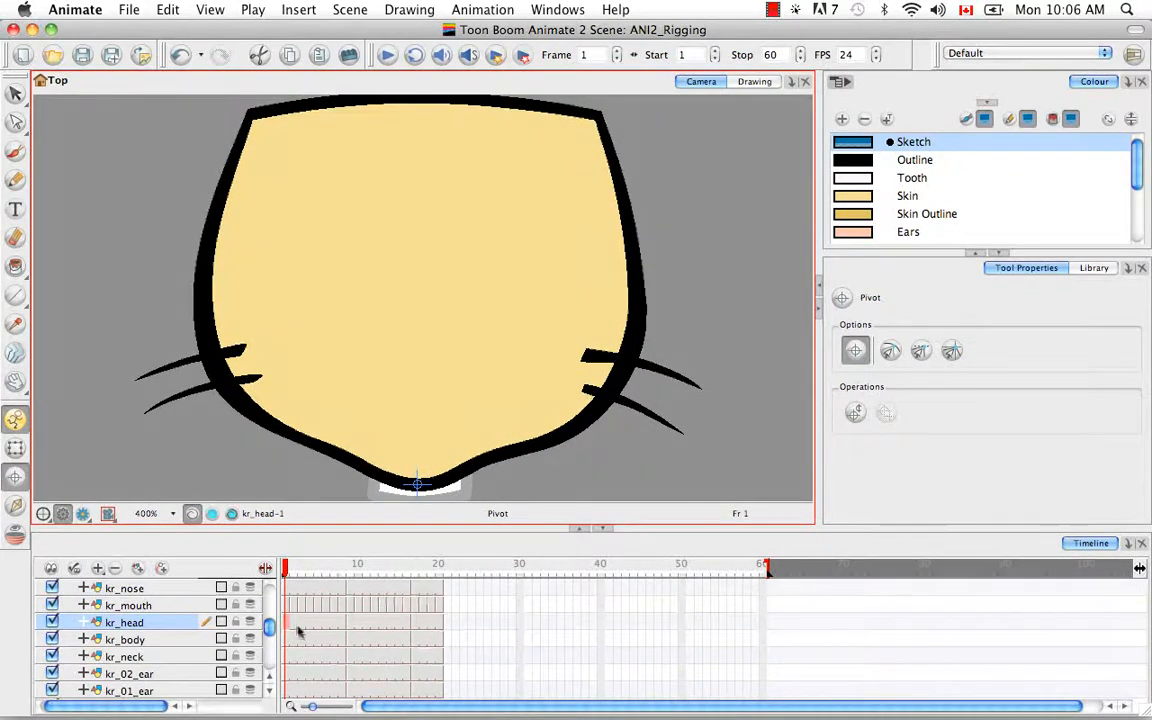
left_click_drag(303, 568, 350, 568)
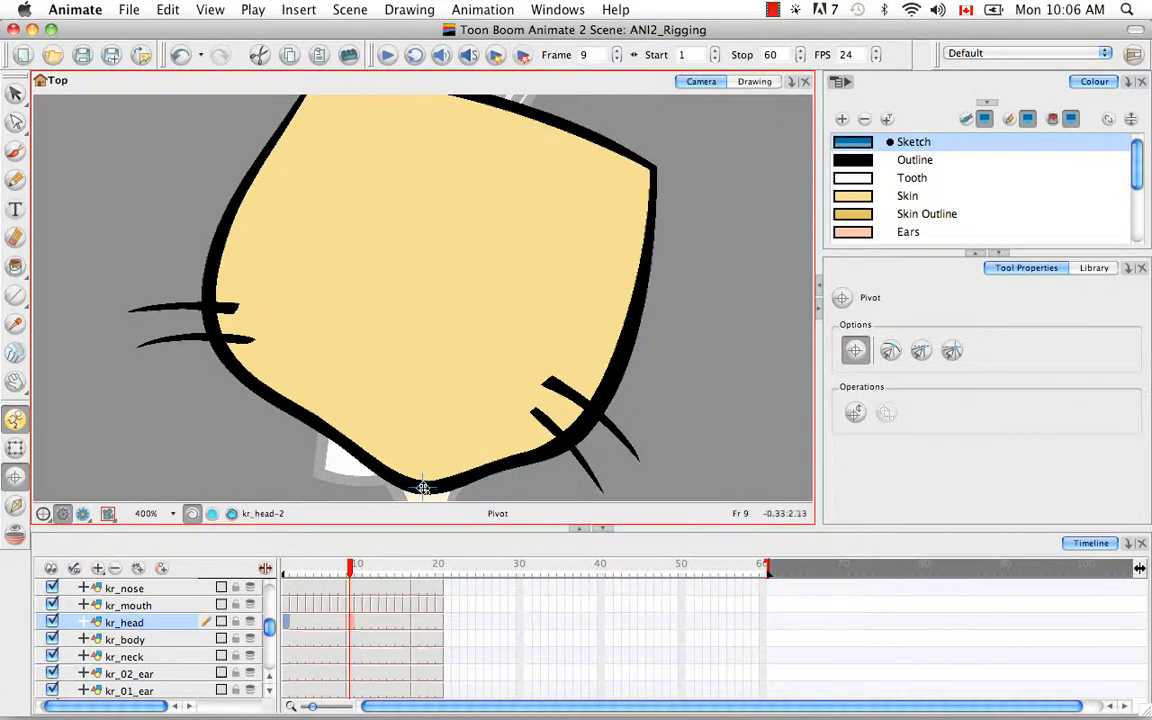
left_click_drag(352, 568, 414, 568)
mouse_move(380, 180)
left_mouse_down()
mouse_move(375, 427)
mouse_move(350, 482)
mouse_move(376, 482)
left_mouse_up()
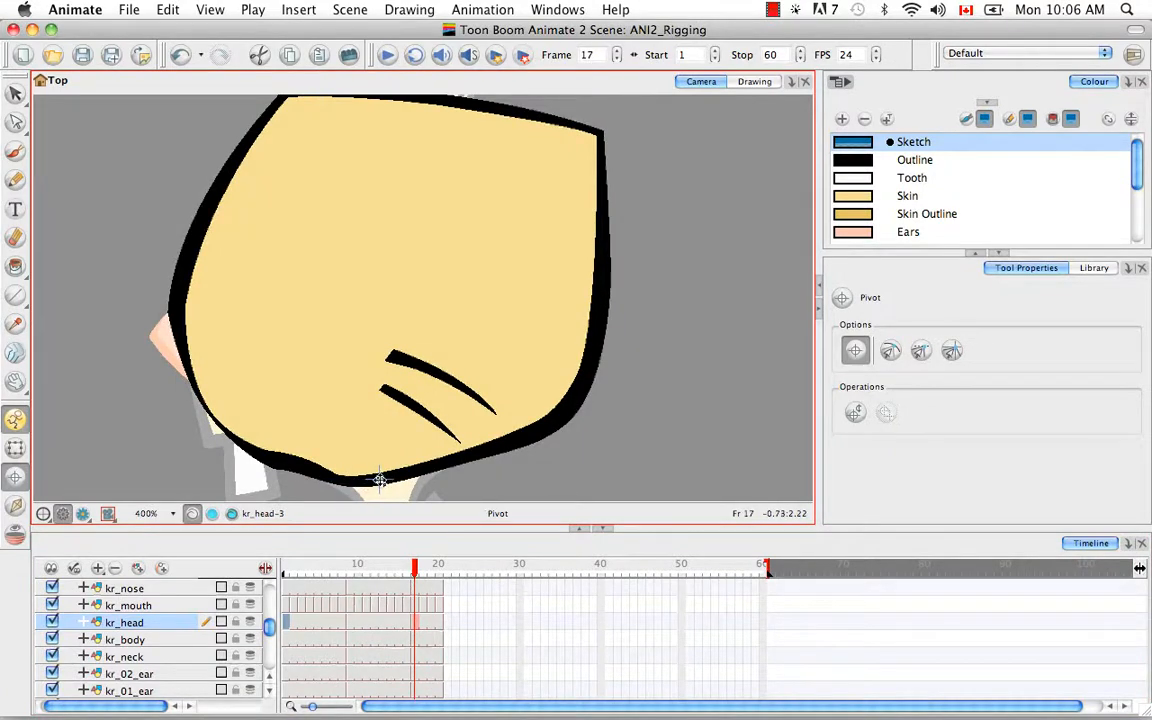
Step: Select the kr_body frame 1 drawing and centre the body in the view
left_click(287, 640)
key("space")
left_click_drag(429, 447, 434, 314)
key("super+minus")
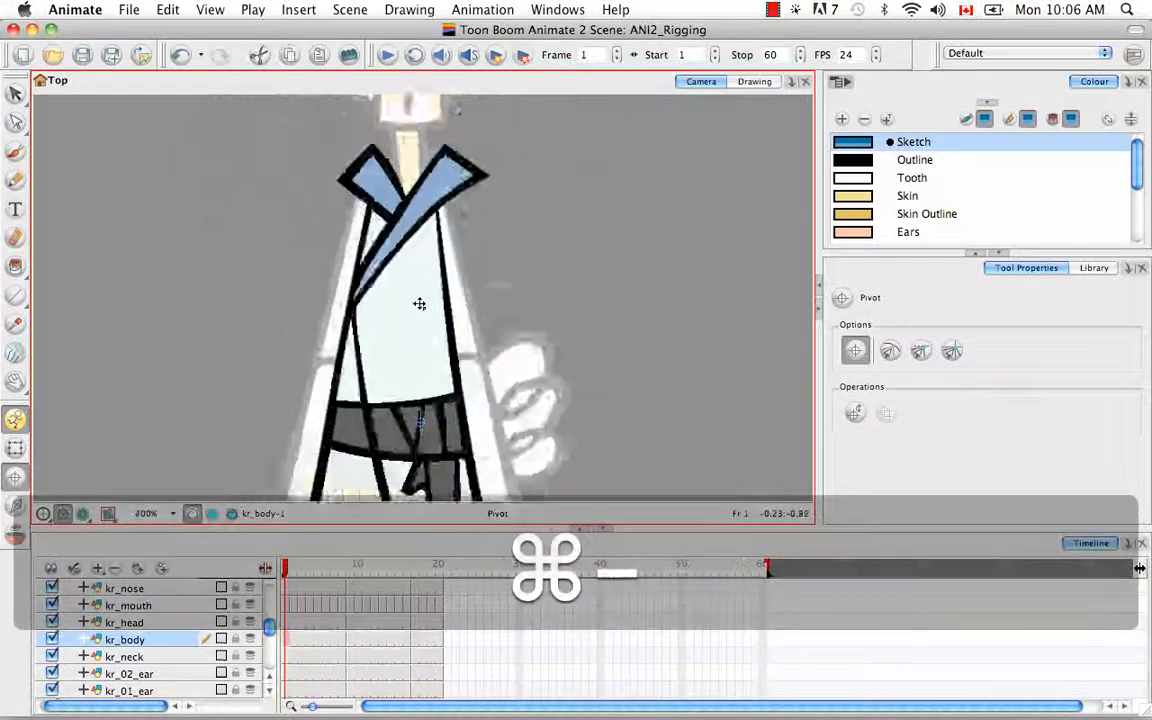
key("super+minus")
key("super+equal")
key("space")
left_click_drag(463, 449, 502, 350)
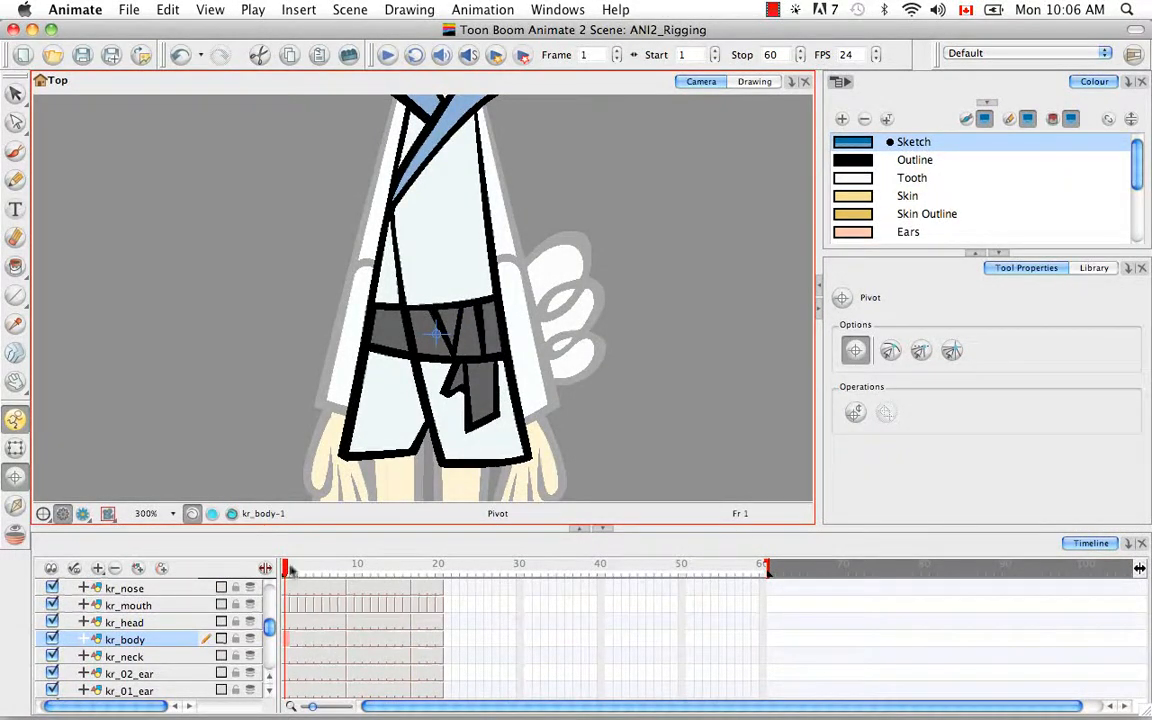
Step: Place the kr_body pivot on the belt for the frame 9 and frame 17 poses
left_click(350, 568)
left_click_drag(350, 573, 353, 572)
left_click_drag(467, 297, 406, 325)
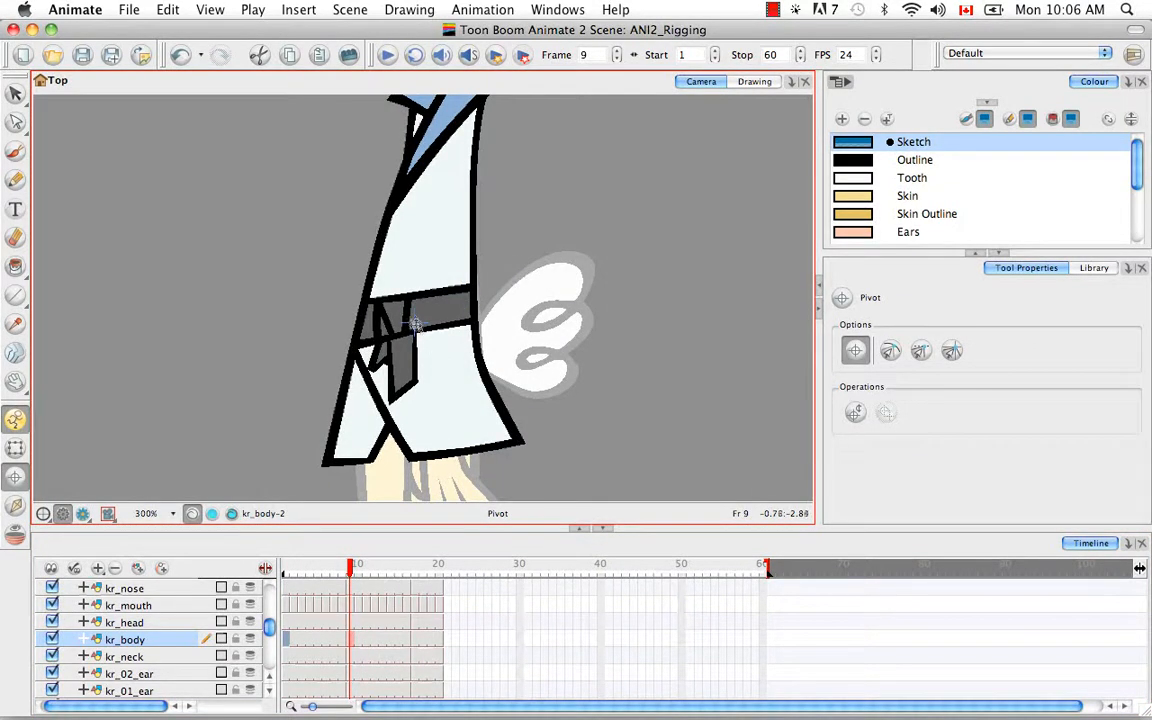
left_click_drag(354, 569, 415, 570)
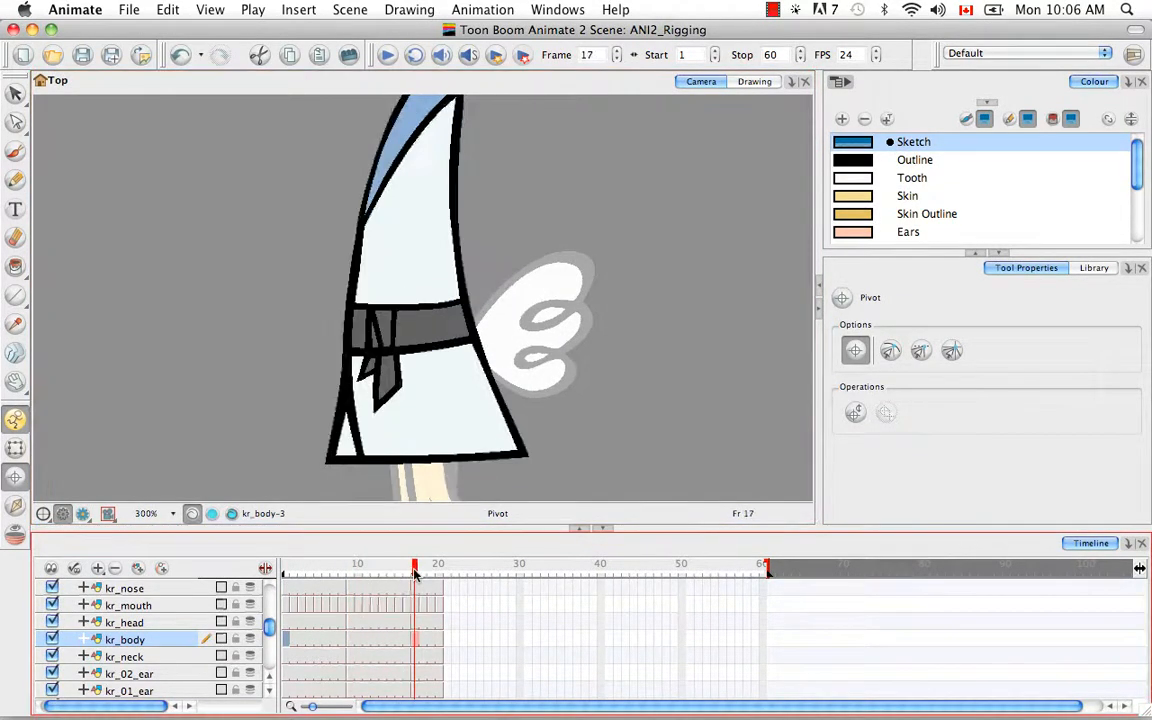
left_click(404, 331)
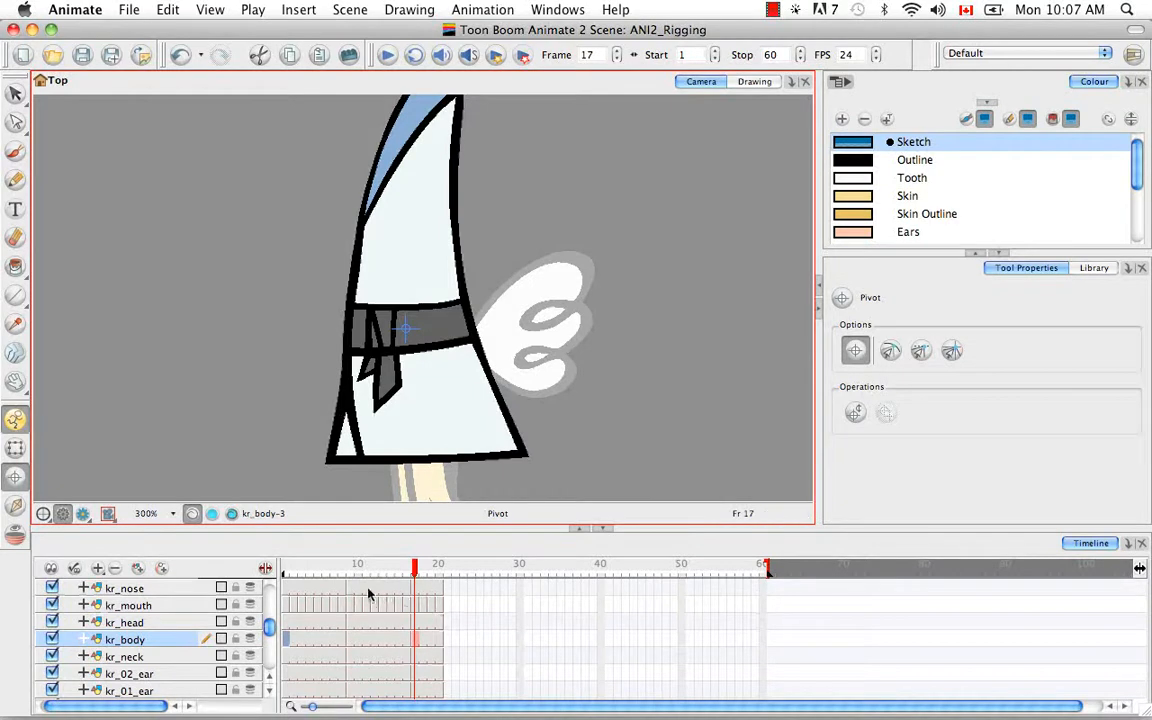
right_click(420, 640)
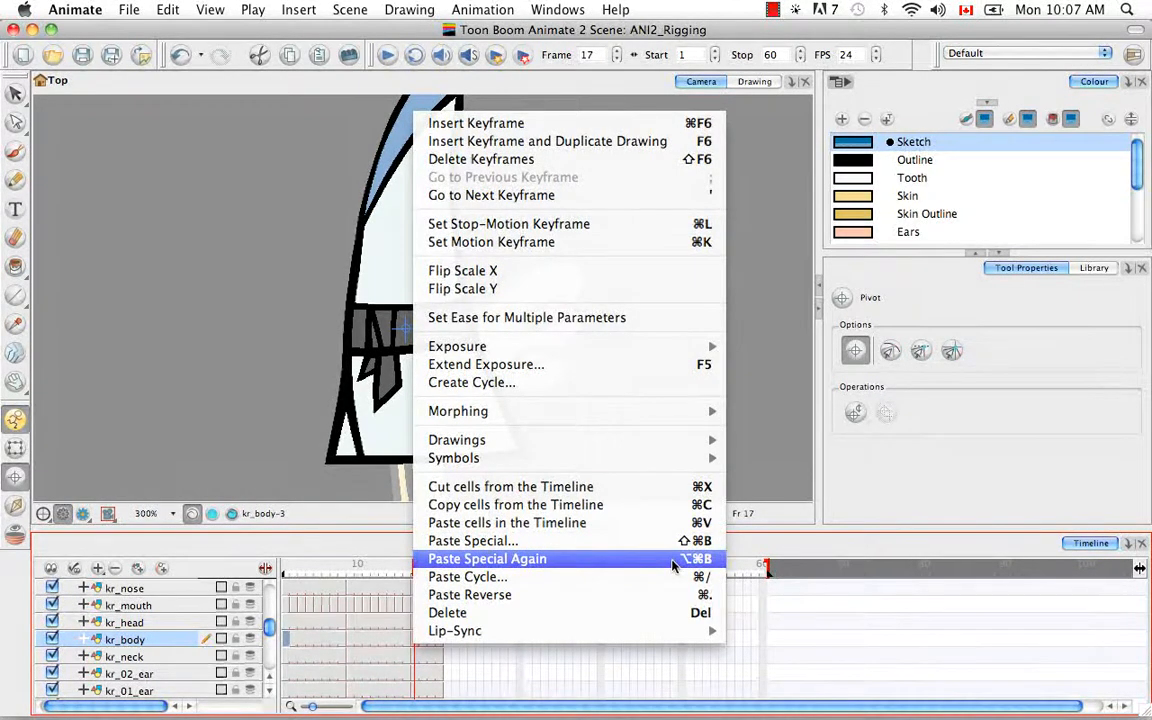
left_click(417, 650)
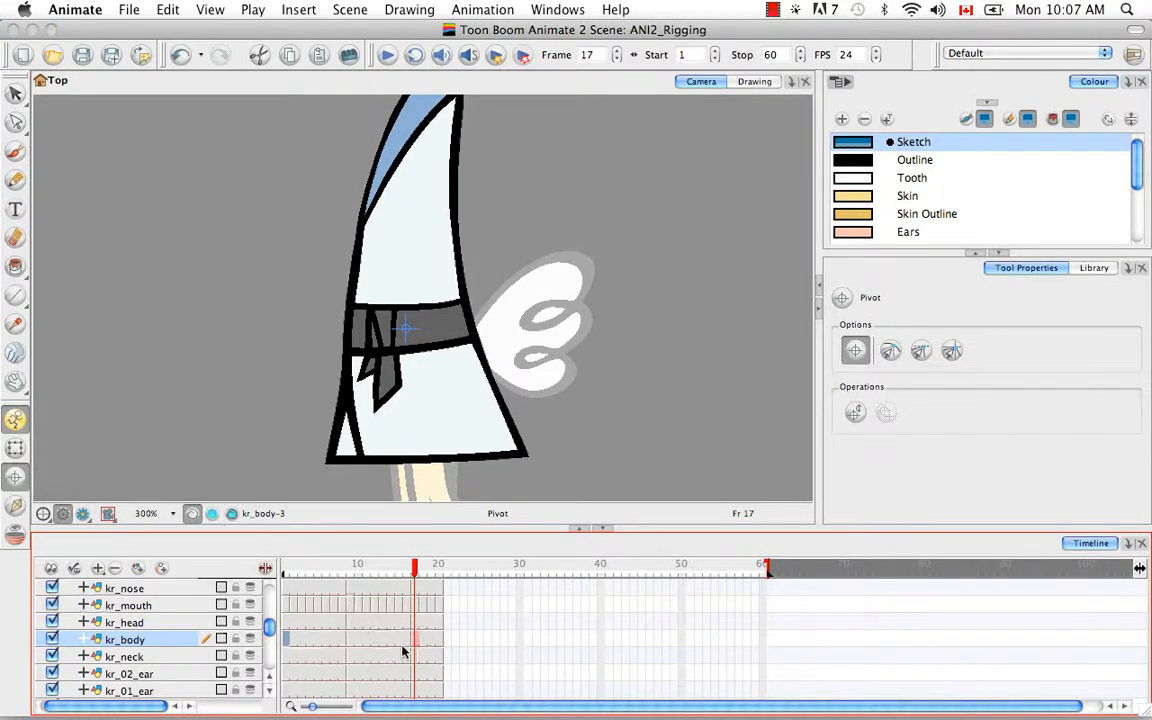
Step: Set the kr_neck pivot at the neck's base on frames 1, 9 and 17
left_click(287, 657)
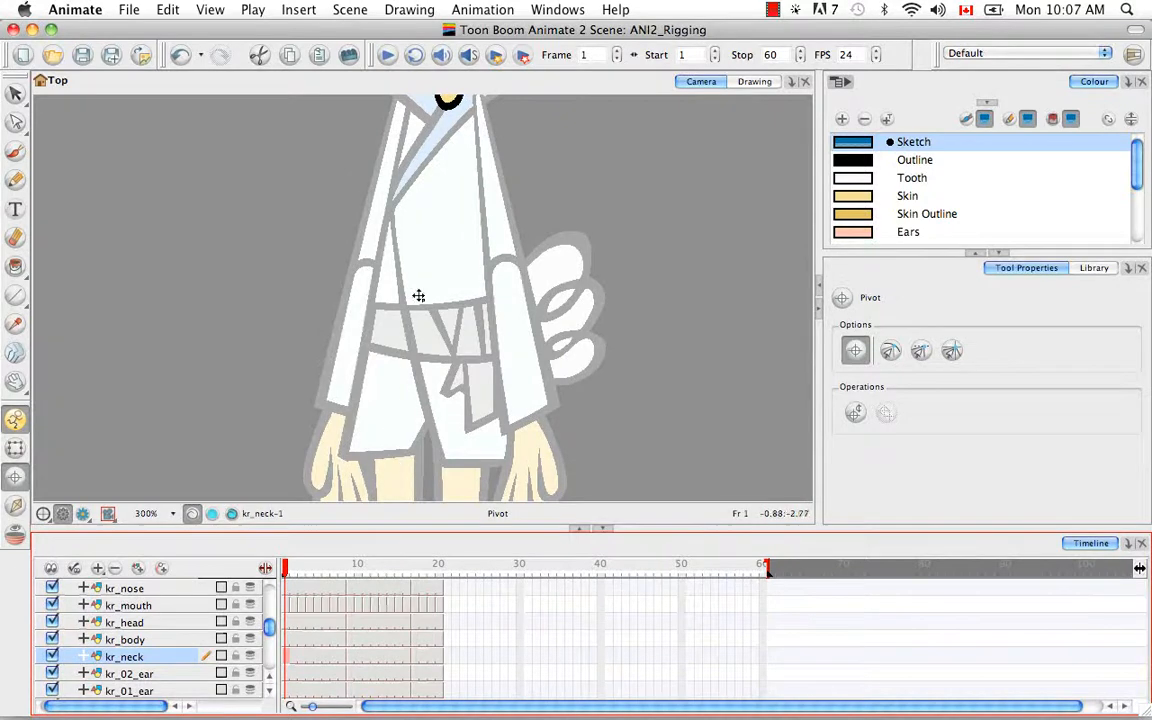
key("space")
left_click_drag(392, 226, 425, 407)
left_click_drag(437, 257, 426, 411)
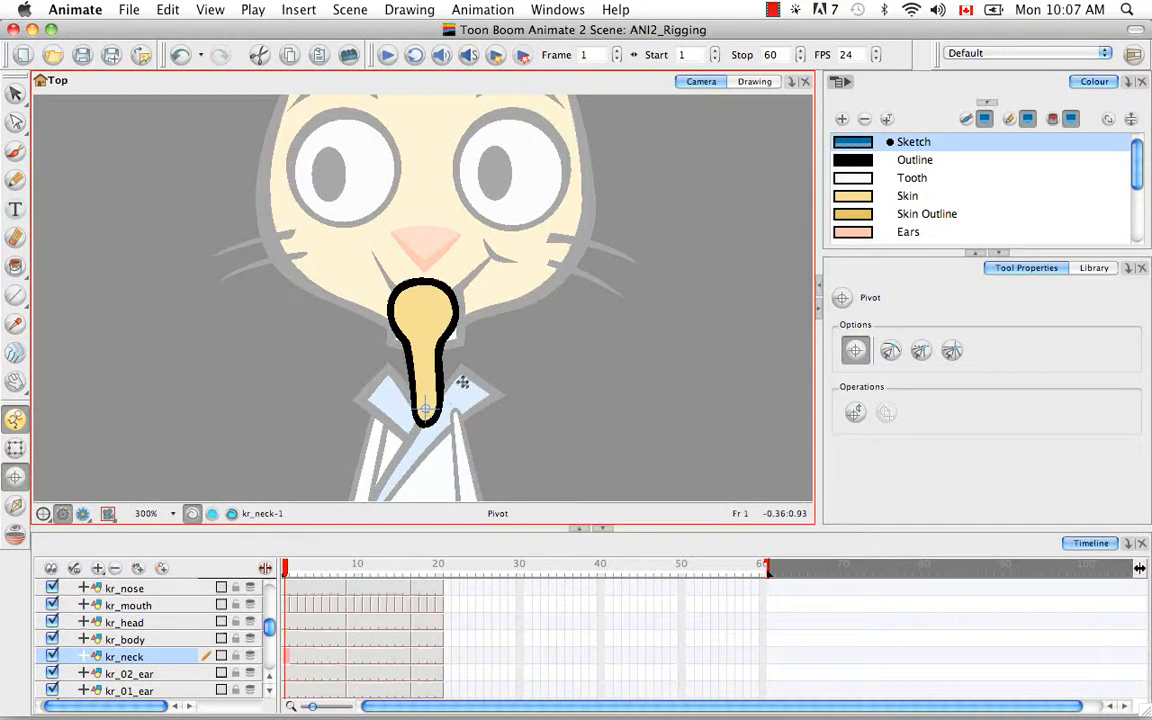
left_click(350, 656)
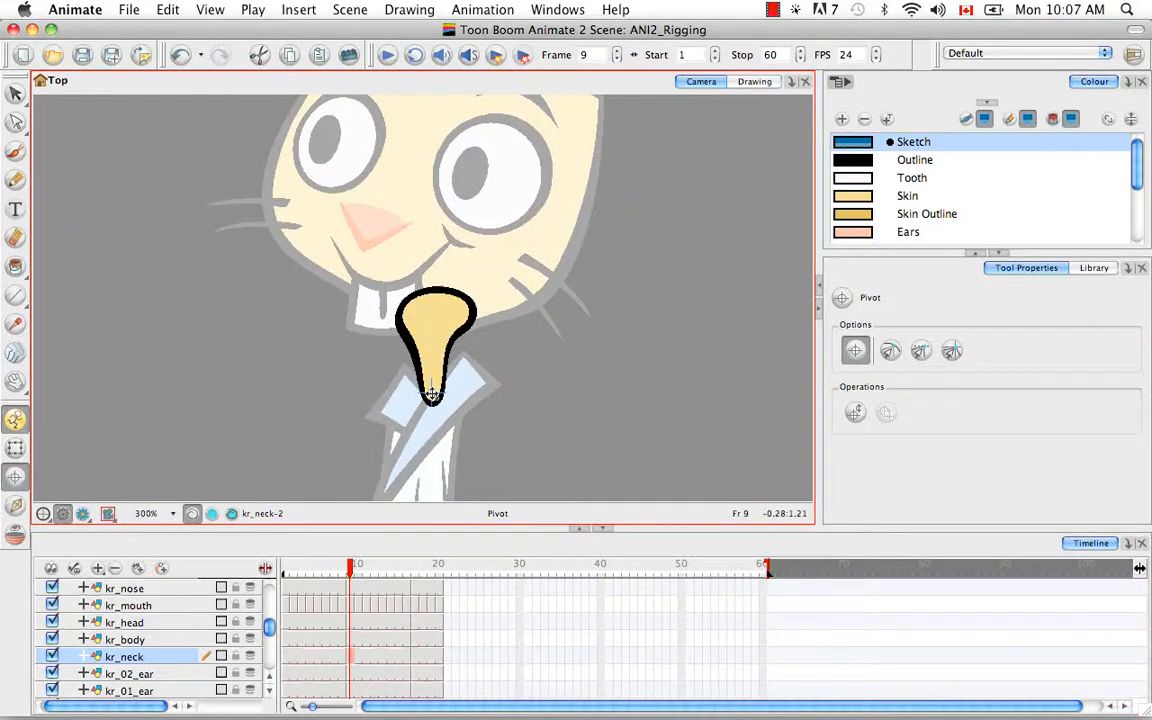
left_click(414, 656)
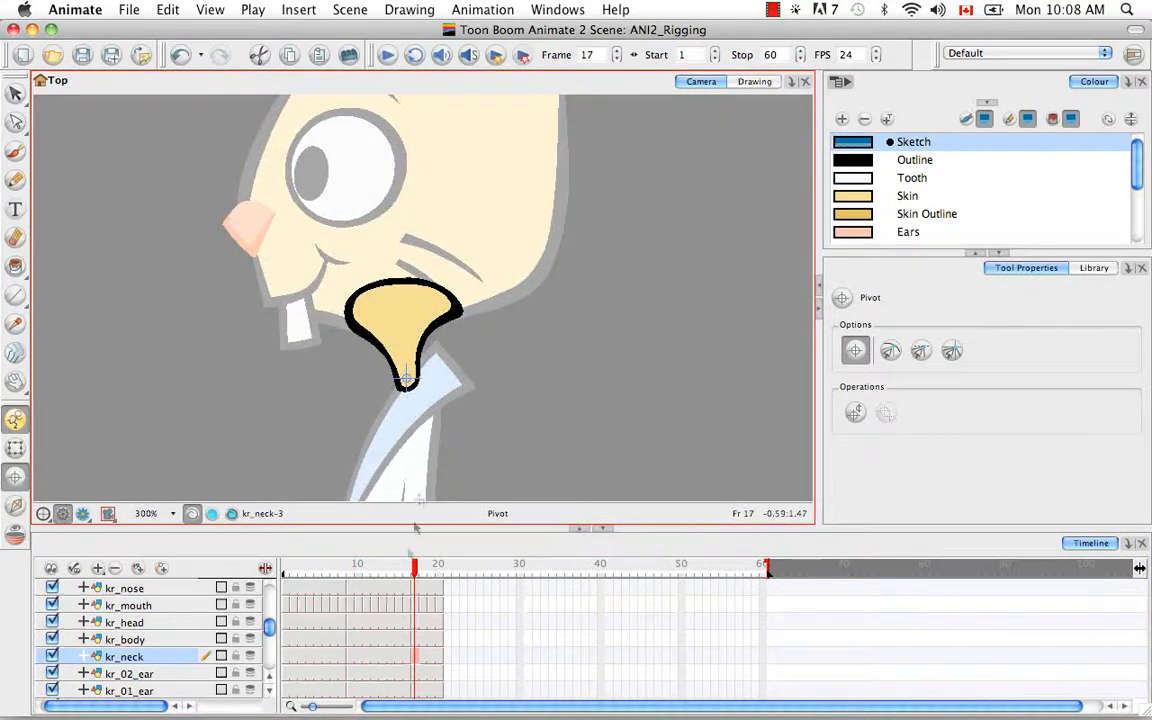
Step: Select kr_02_ear frame 1 and pan the view to the ears
left_click(286, 674)
key("space")
left_click_drag(430, 408, 434, 465)
left_click_drag(430, 130, 425, 460)
left_click_drag(416, 135, 415, 354)
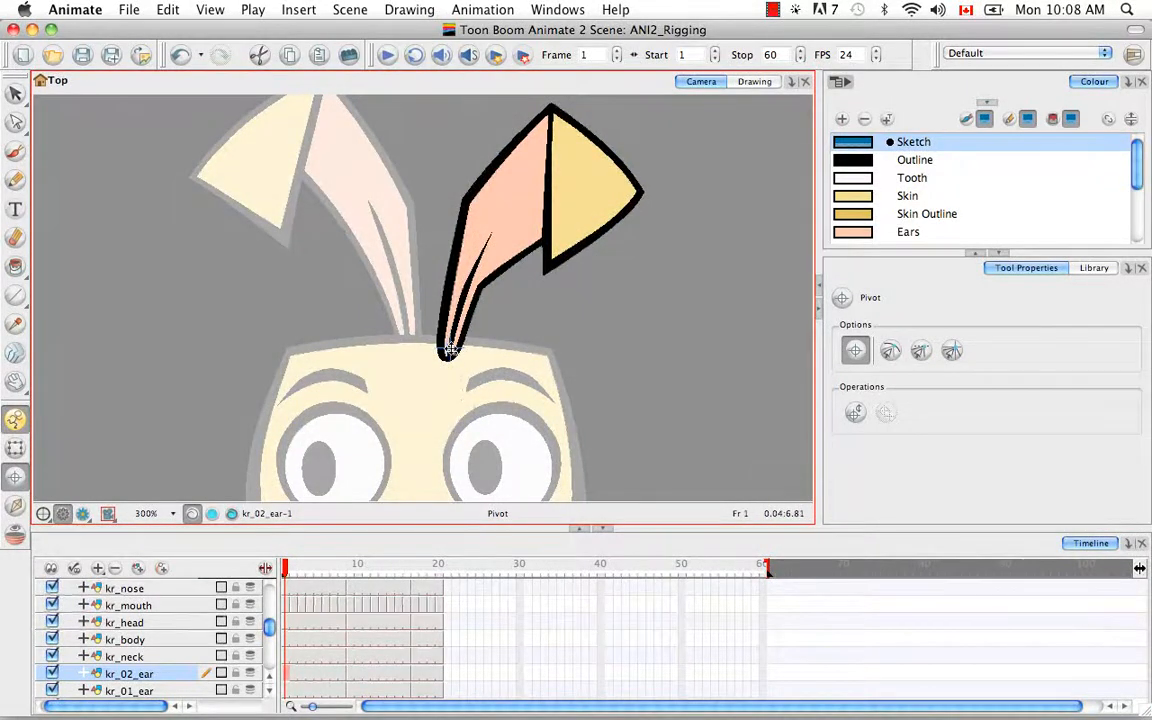
Step: Place kr_02_ear pivots at the ear's bottom tip on frames 1, 9 and 17
left_click(449, 350)
left_click(349, 680)
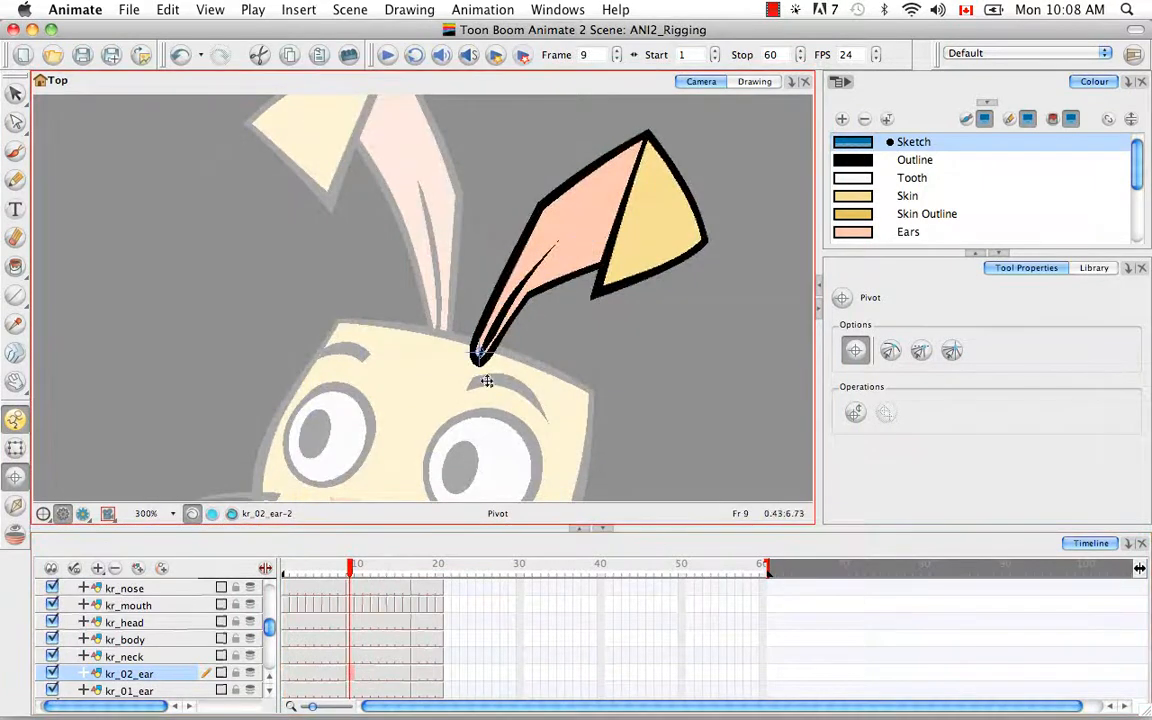
left_click(415, 675)
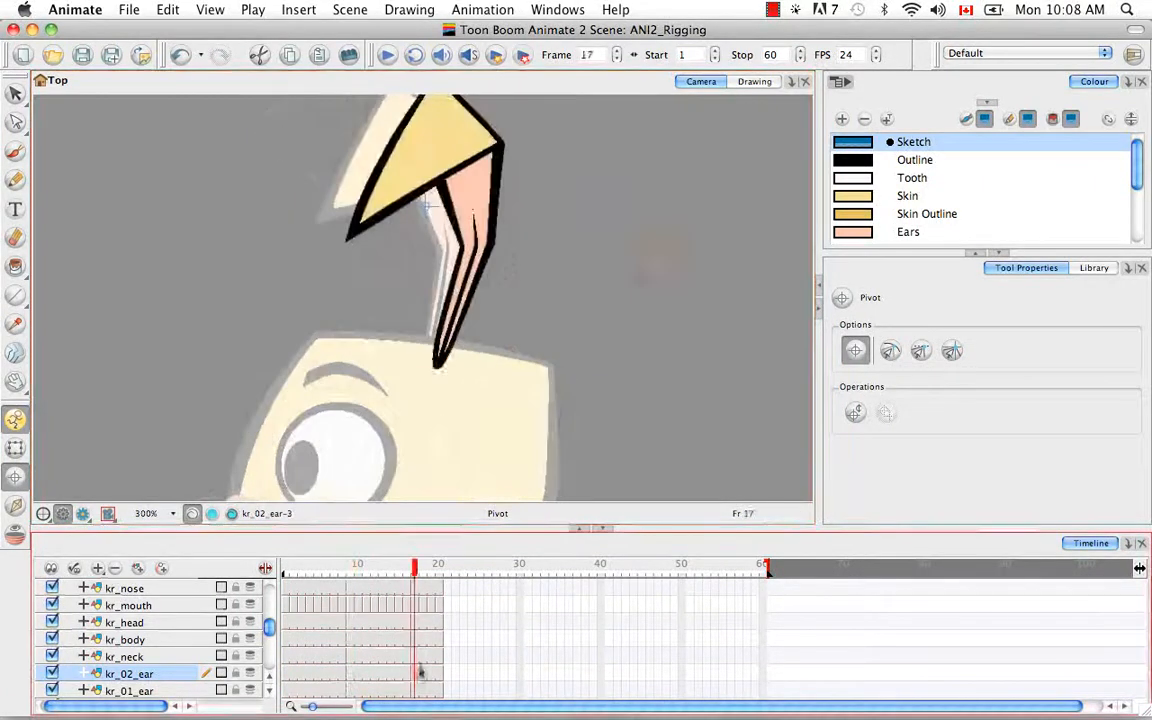
left_click(438, 360)
Step: Place kr_01_ear pivots at the ear's base on frames 1, 9 and 17
left_click(286, 691)
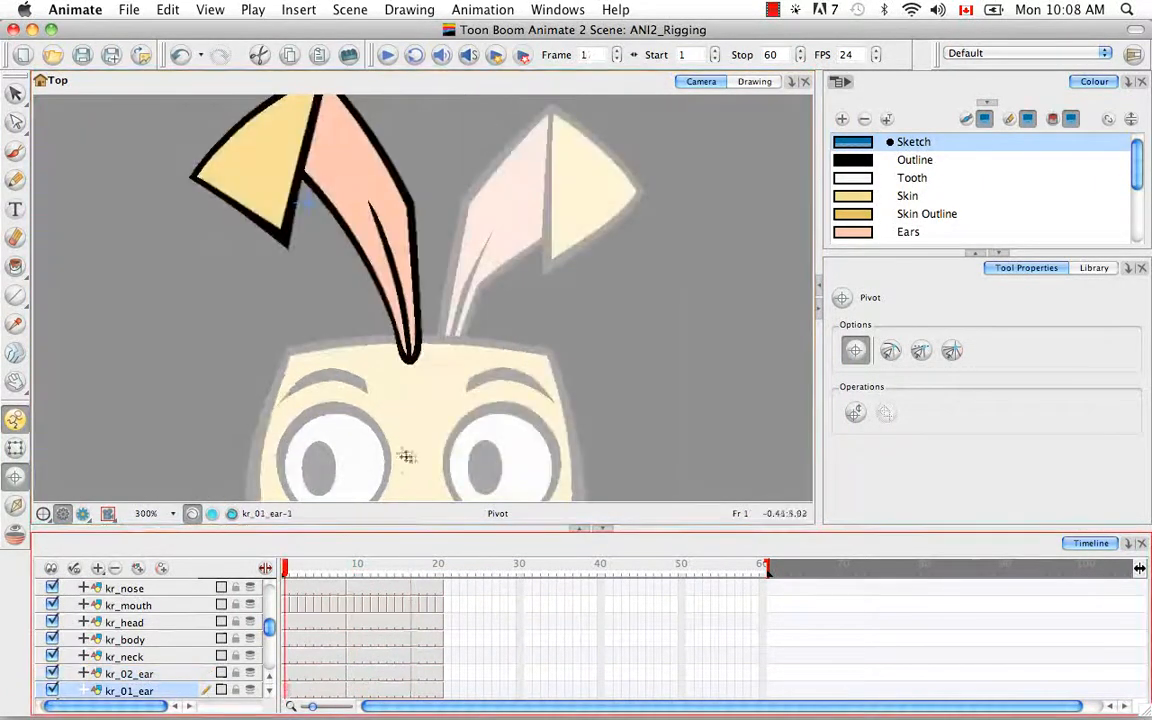
left_click(410, 350)
left_click(410, 350)
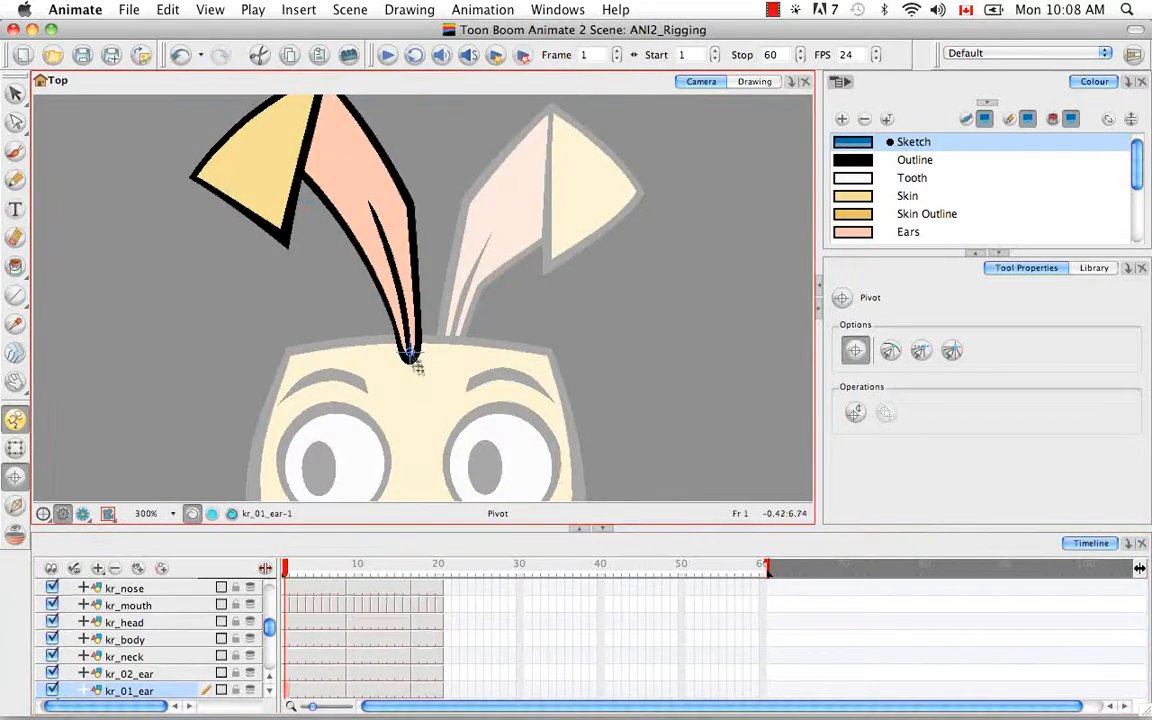
left_click(350, 690)
left_click(438, 344)
left_click(415, 690)
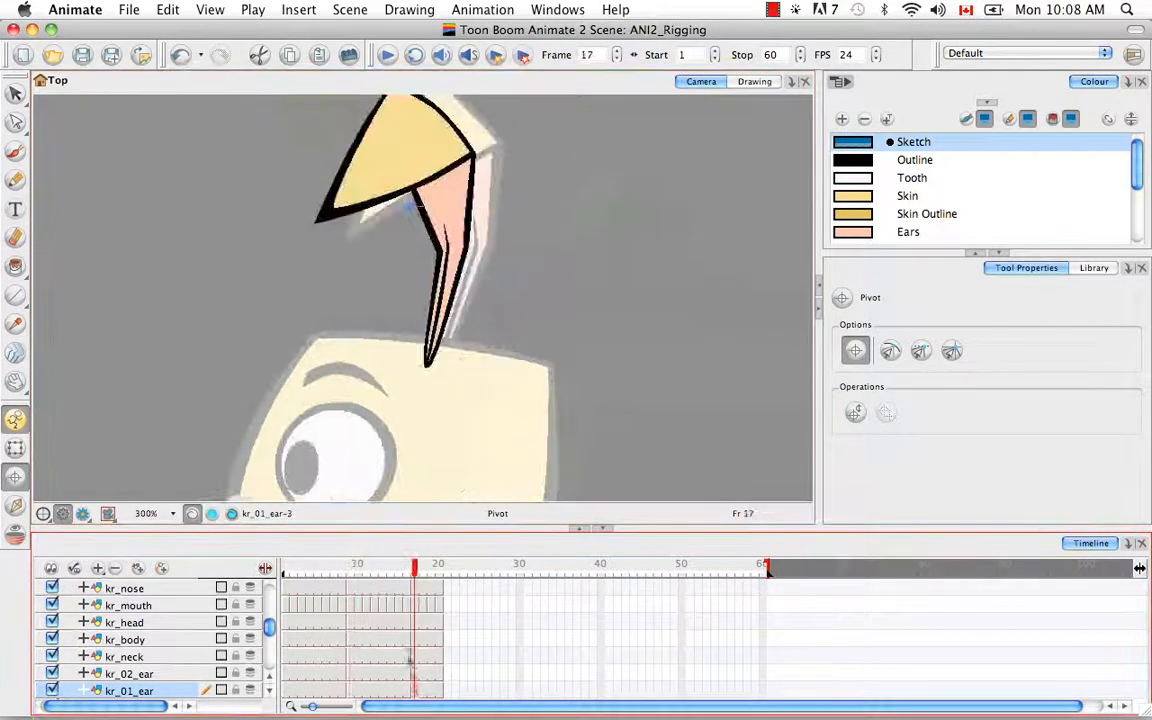
left_click(427, 355)
scroll(267, 650, "down", 5)
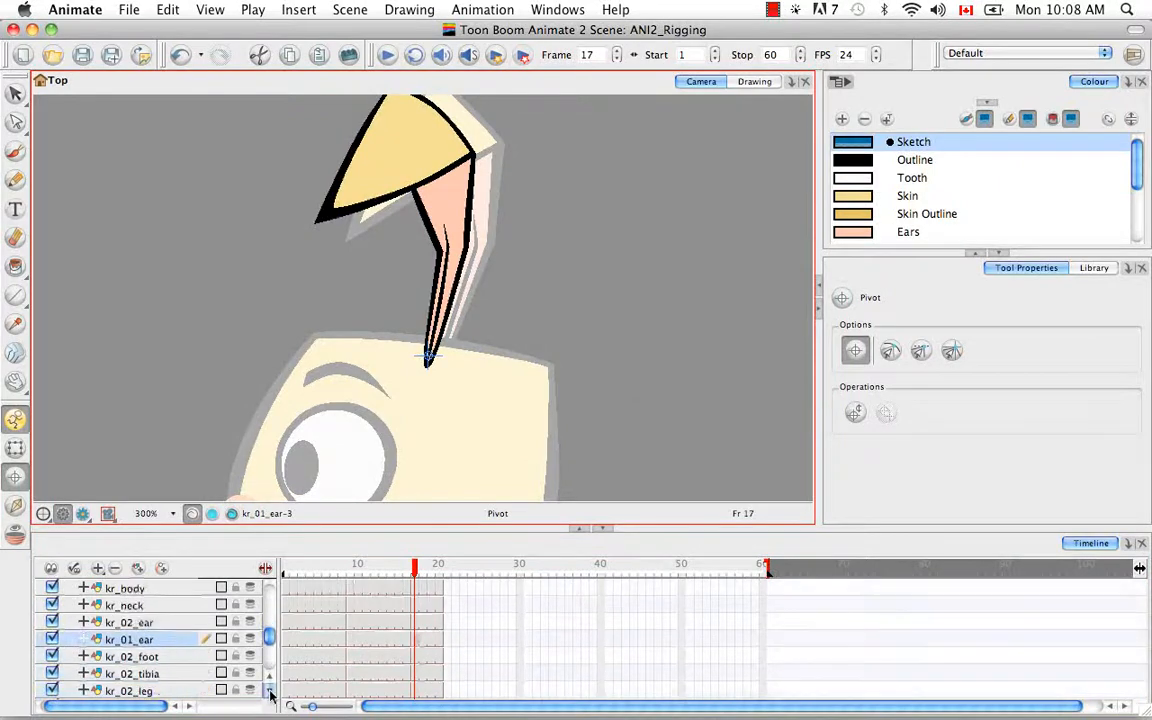
Step: Set kr_02_foot pivots at the heel on frames 1, 9 and 17
left_click(286, 622)
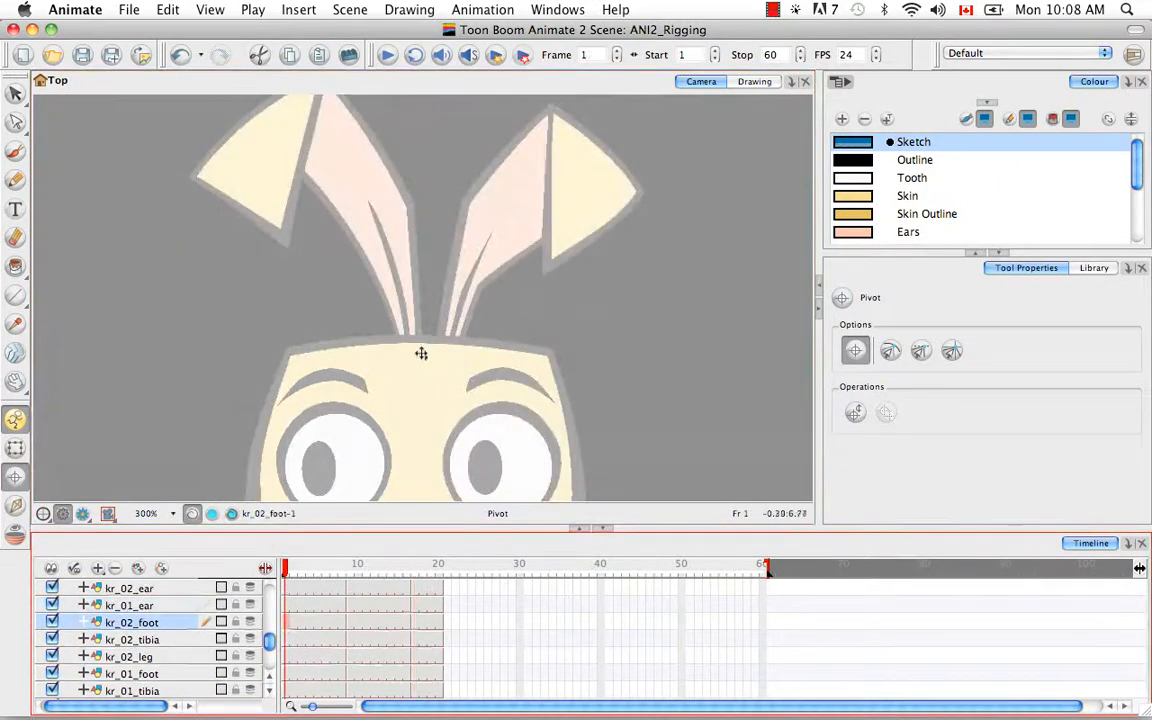
key("space")
mouse_move(437, 448)
left_mouse_down()
mouse_move(434, 120)
mouse_move(435, 471)
left_mouse_up()
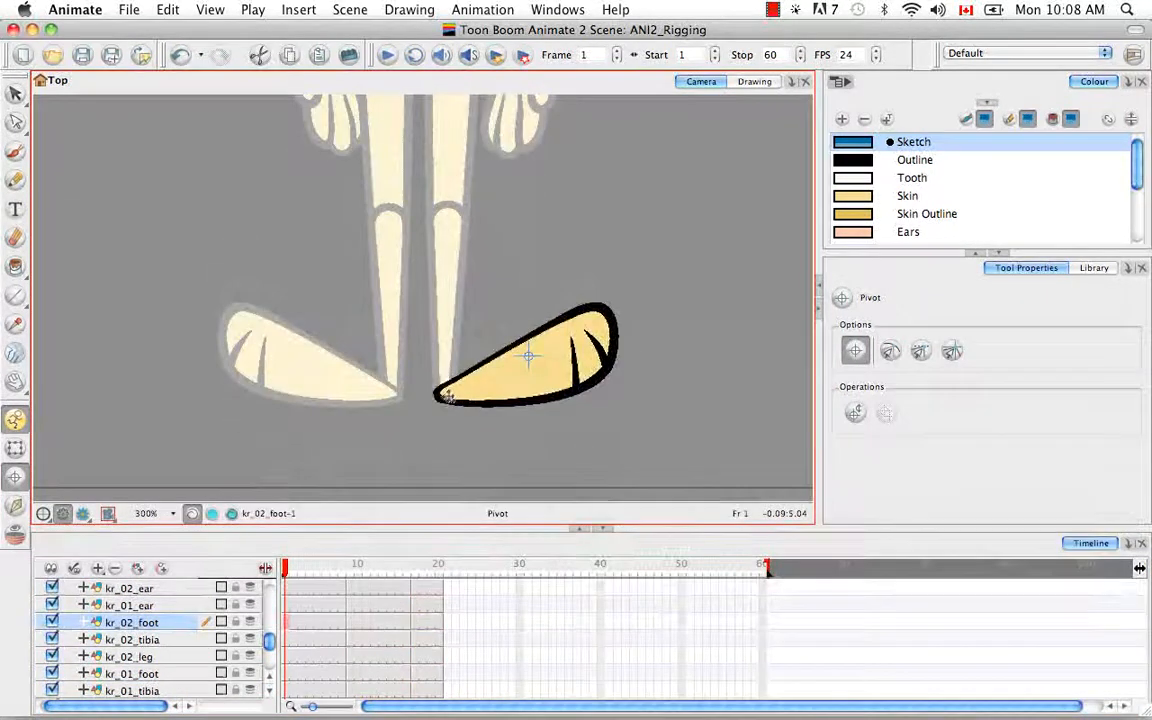
left_click(447, 393)
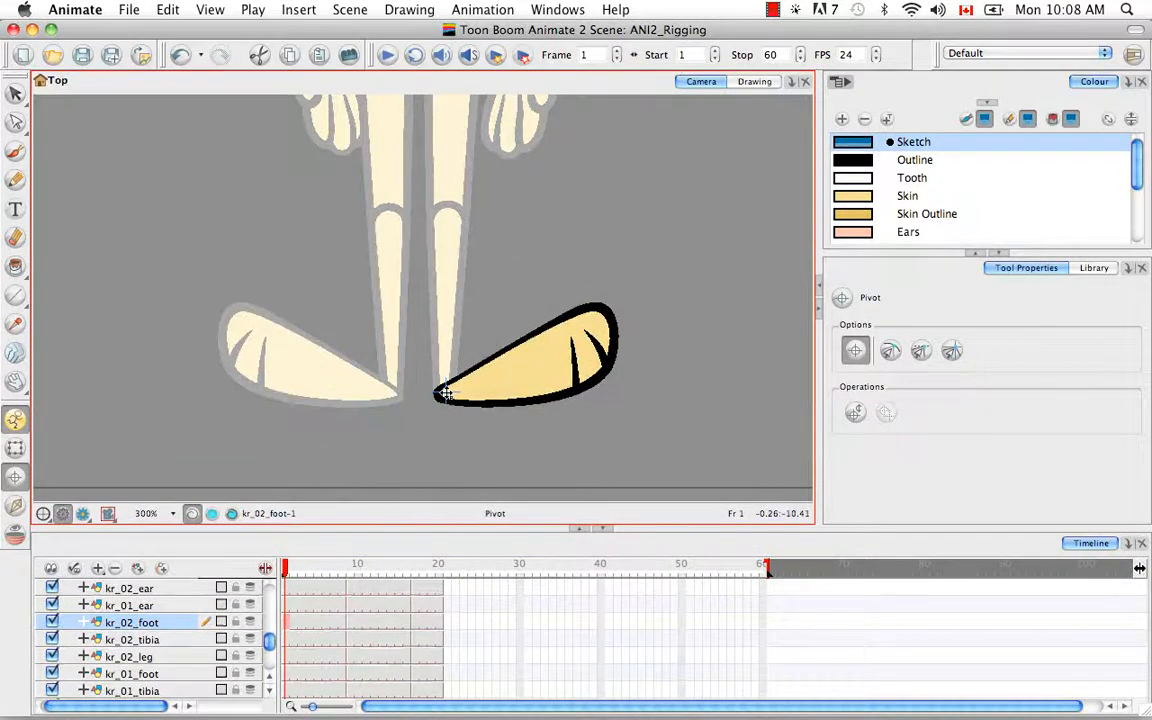
left_click(352, 622)
left_click(452, 398)
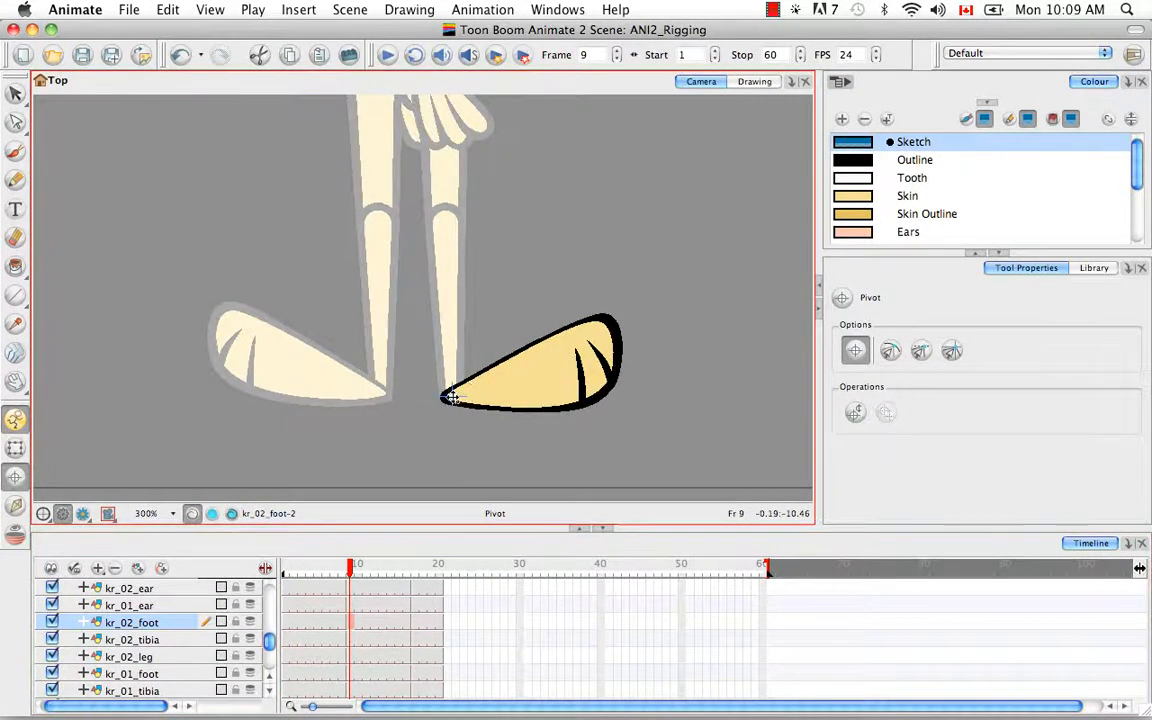
left_click(415, 622)
left_click(426, 390)
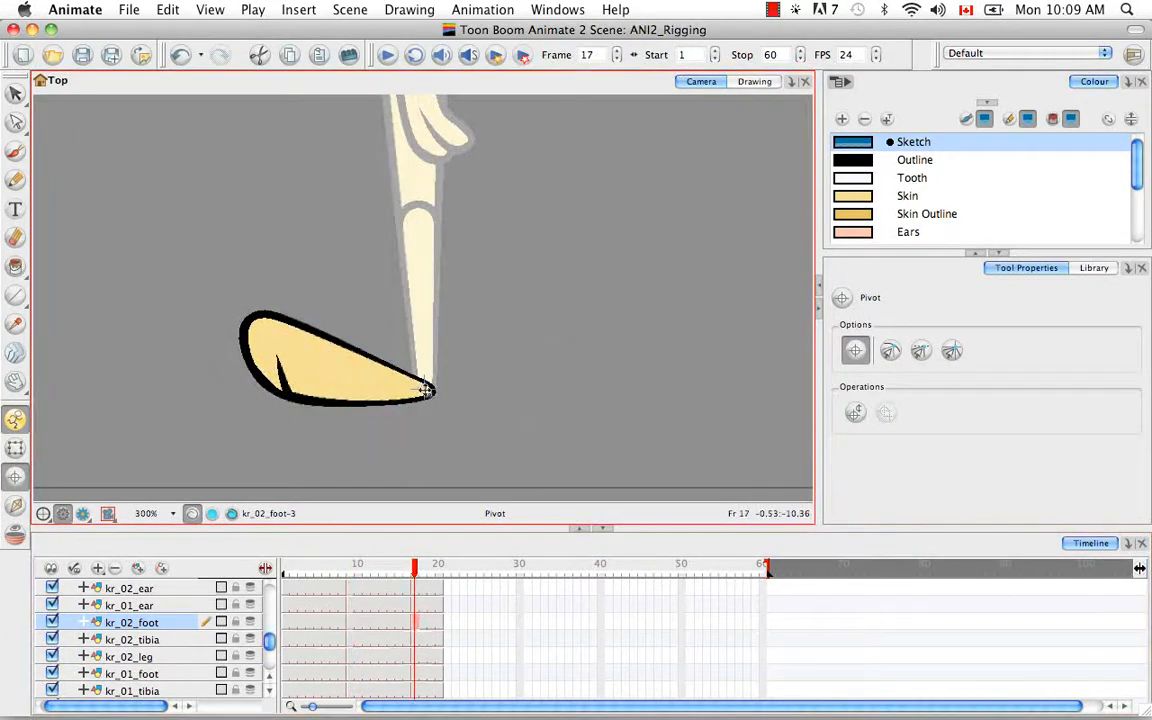
Step: Set kr_02_leg pivots at the top of the leg, then select the first kr_01_foot drawing
left_click(287, 639)
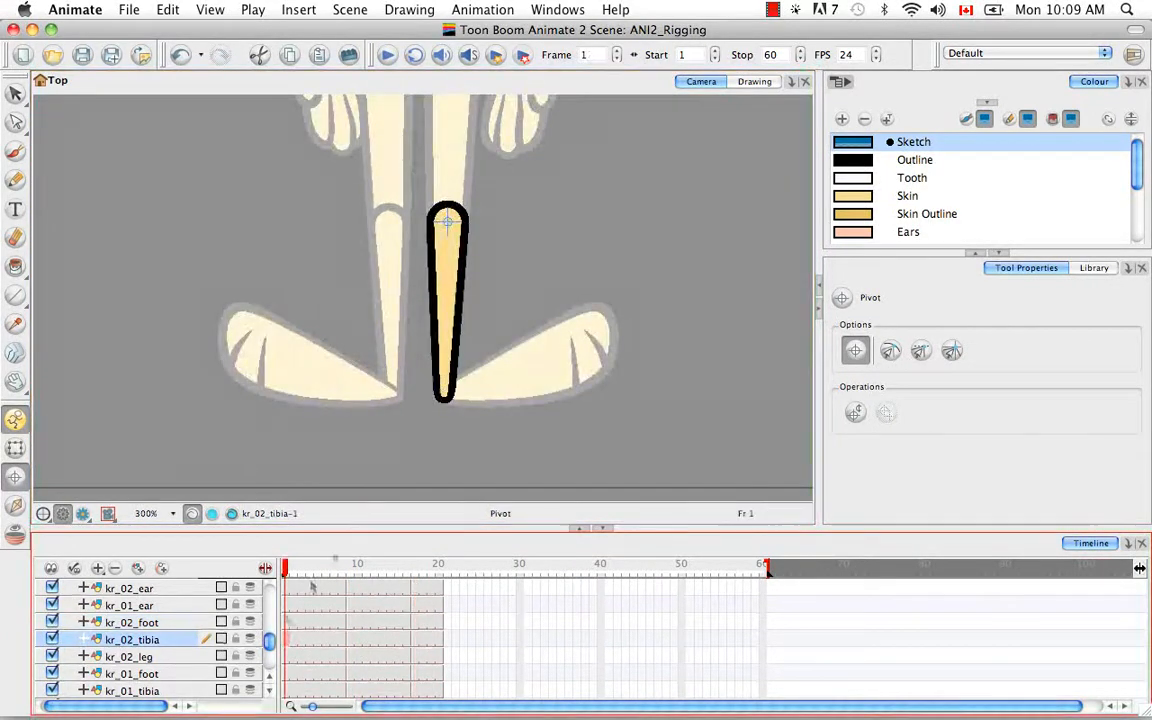
left_click(287, 657)
key("space")
left_click_drag(466, 205, 448, 430)
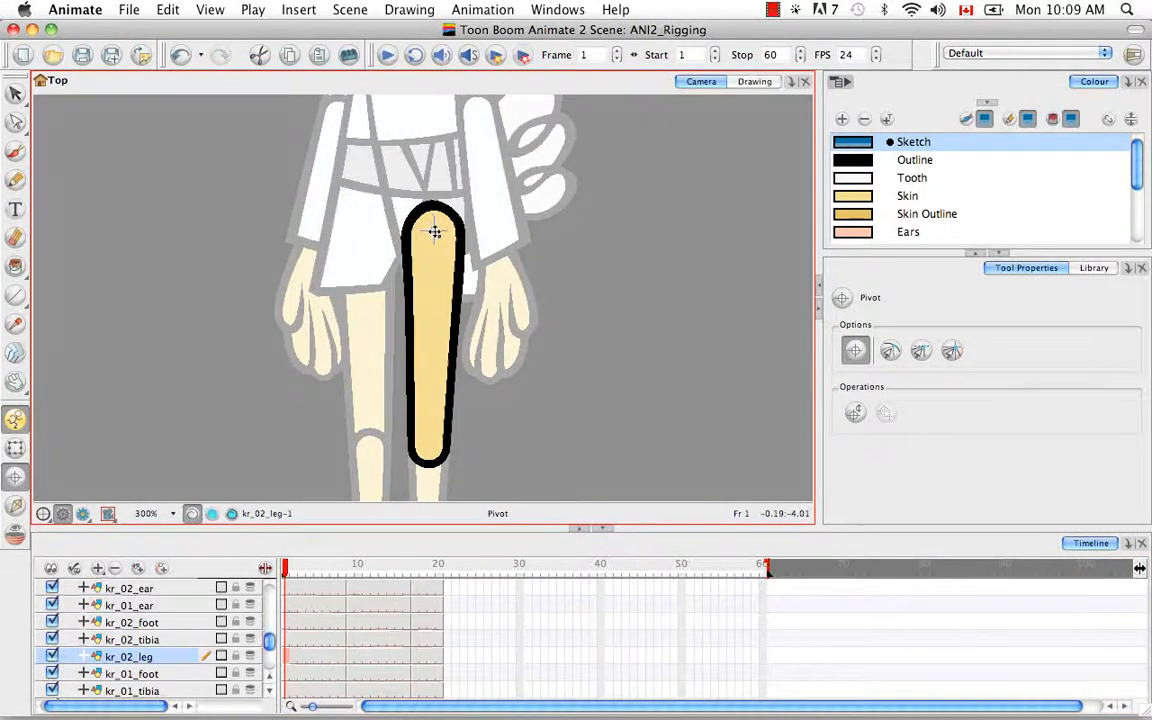
left_click(351, 657)
left_click(414, 657)
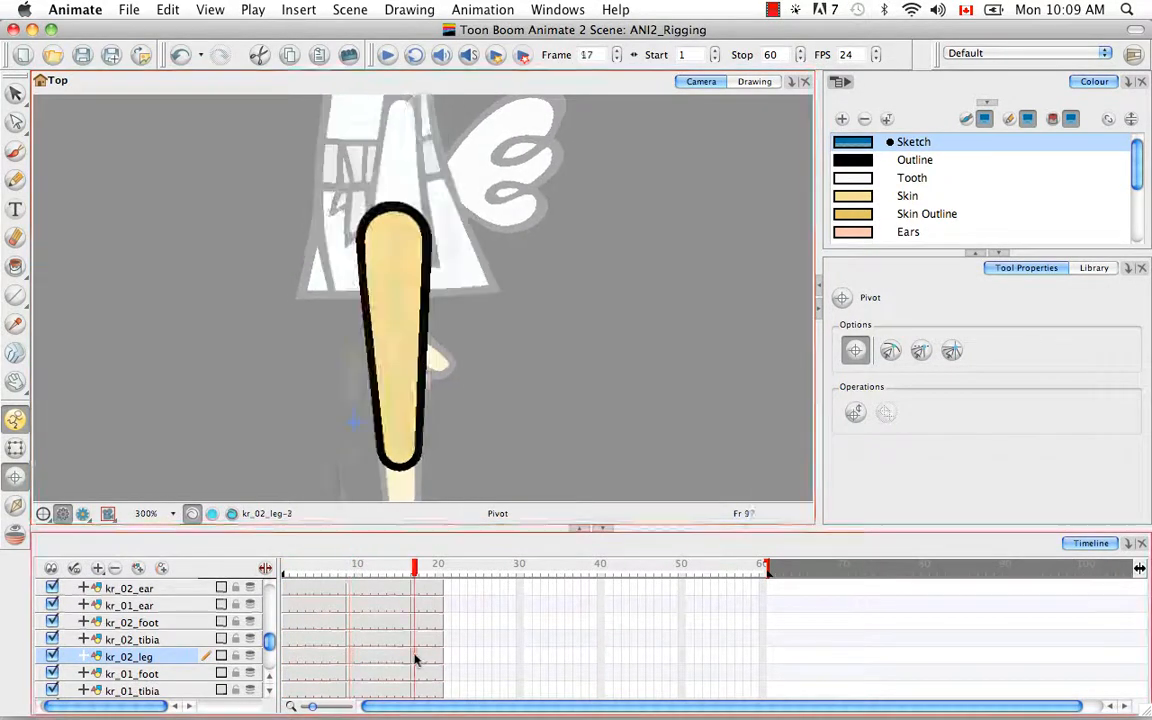
left_click(393, 237)
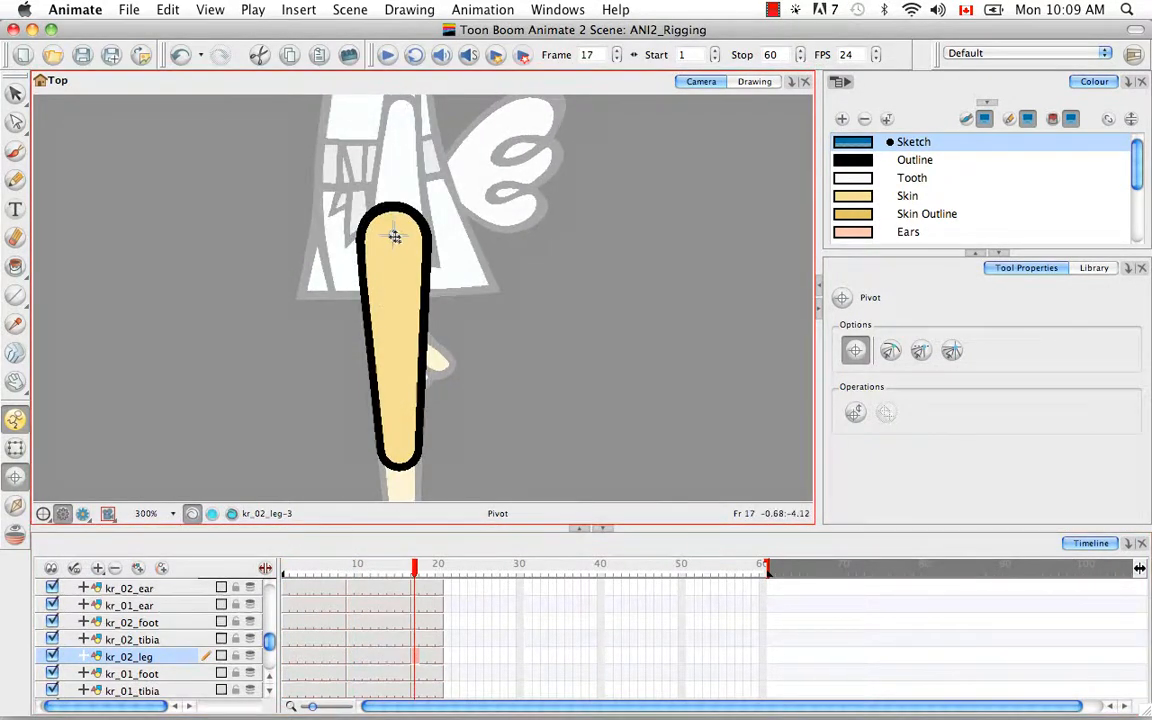
left_click(286, 674)
left_click_drag(386, 362, 386, 142)
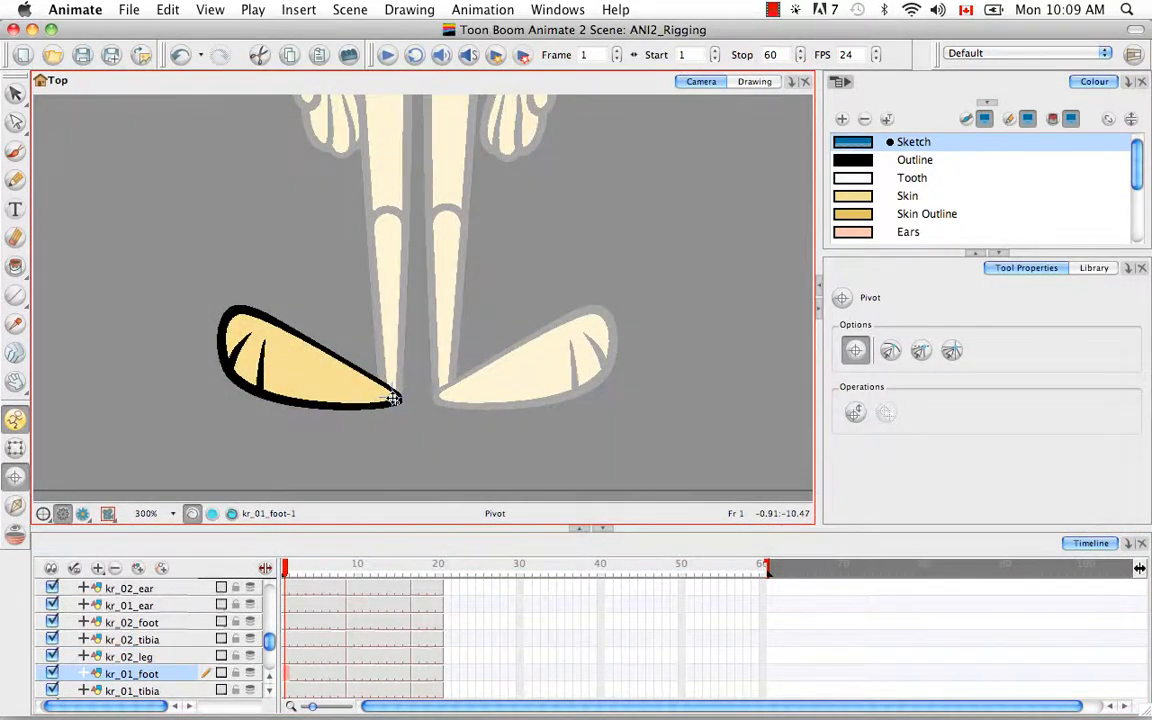
Step: Set kr_01_foot pivots at the heel on frames 9 and 17
left_click(350, 674)
left_click(387, 405)
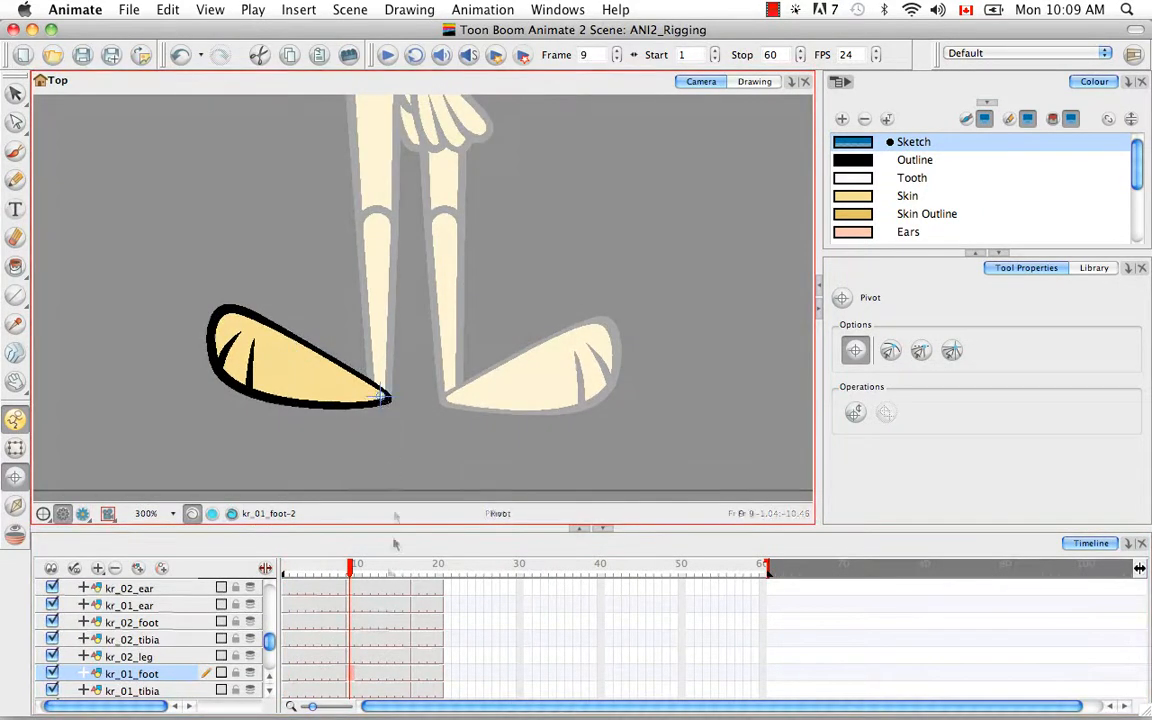
left_click(416, 671)
left_click(428, 395)
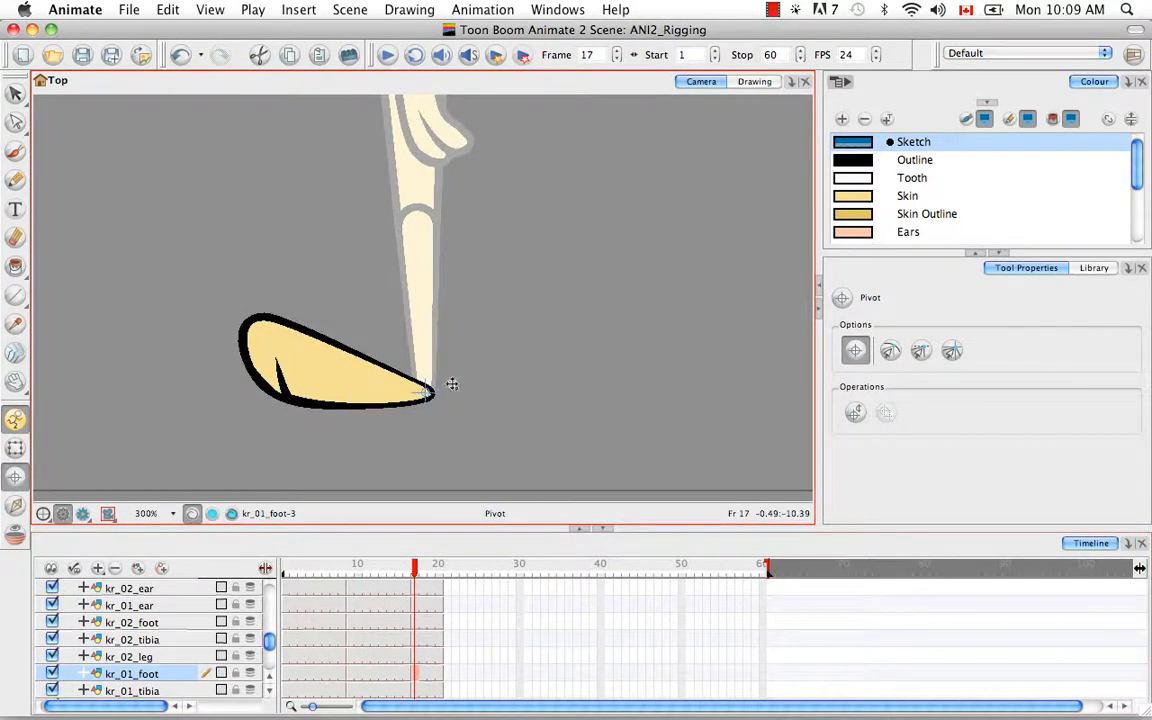
left_click(285, 691)
left_click(269, 692)
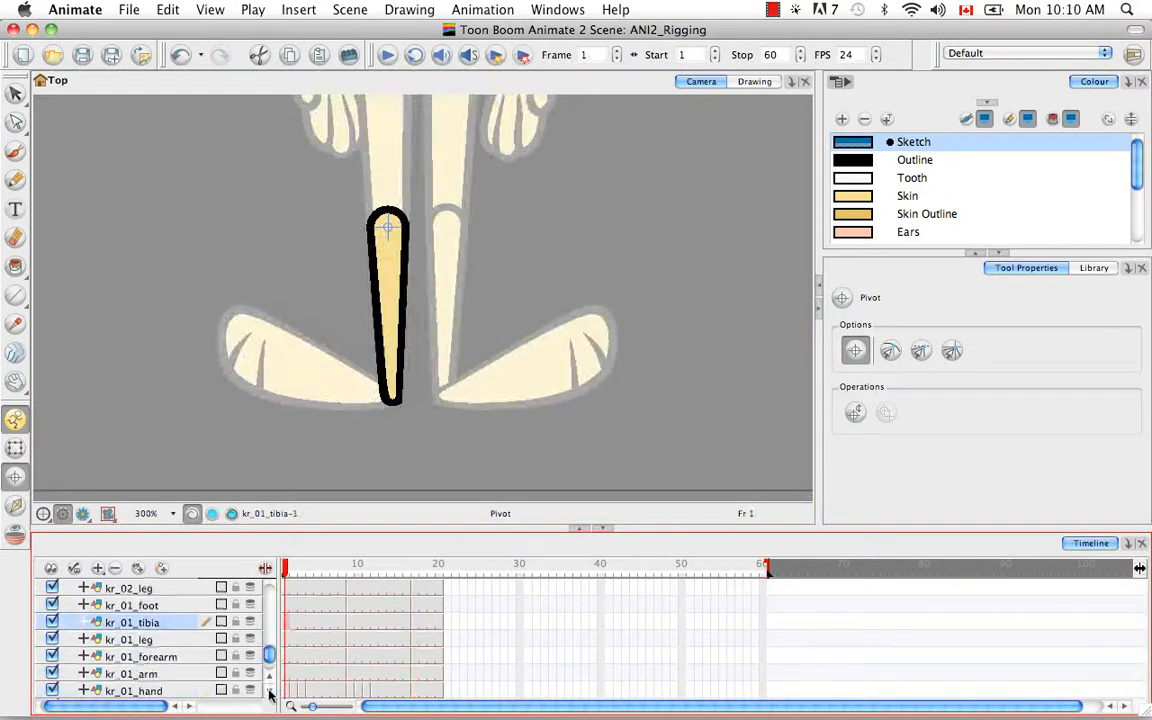
Step: Set kr_01_leg pivots at the top of the leg on frames 1, 9 and 17
left_click(288, 638)
key("space")
left_click_drag(382, 205, 374, 454)
left_click(376, 253)
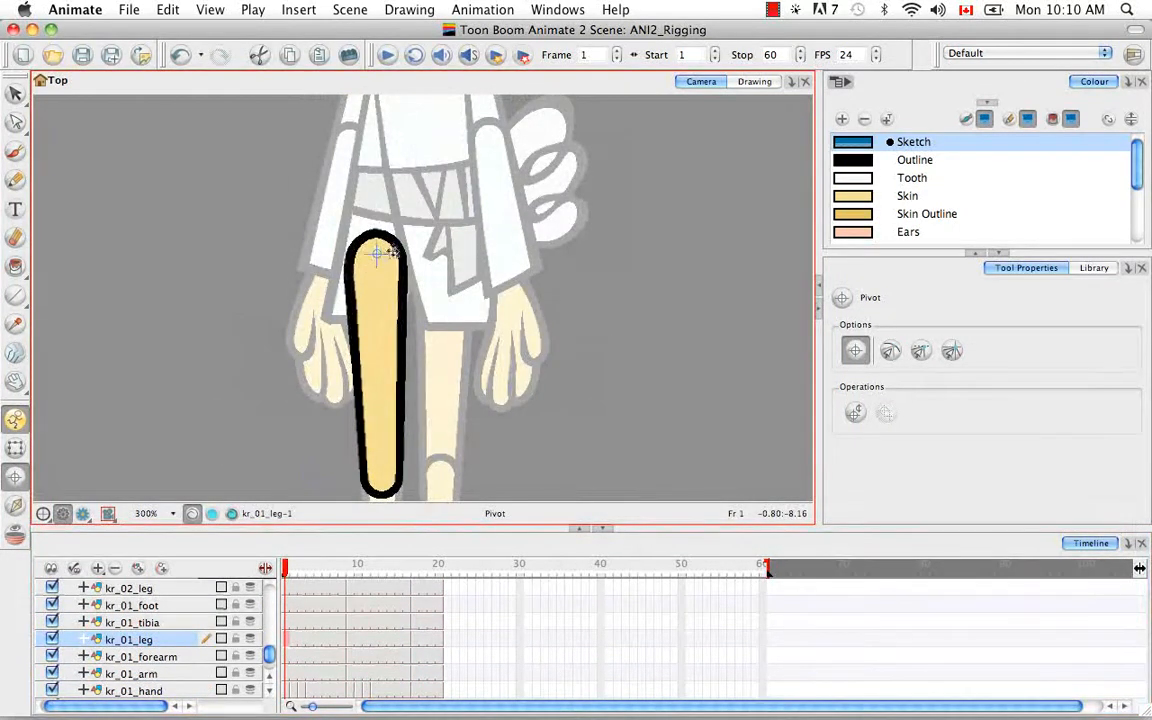
left_click(350, 568)
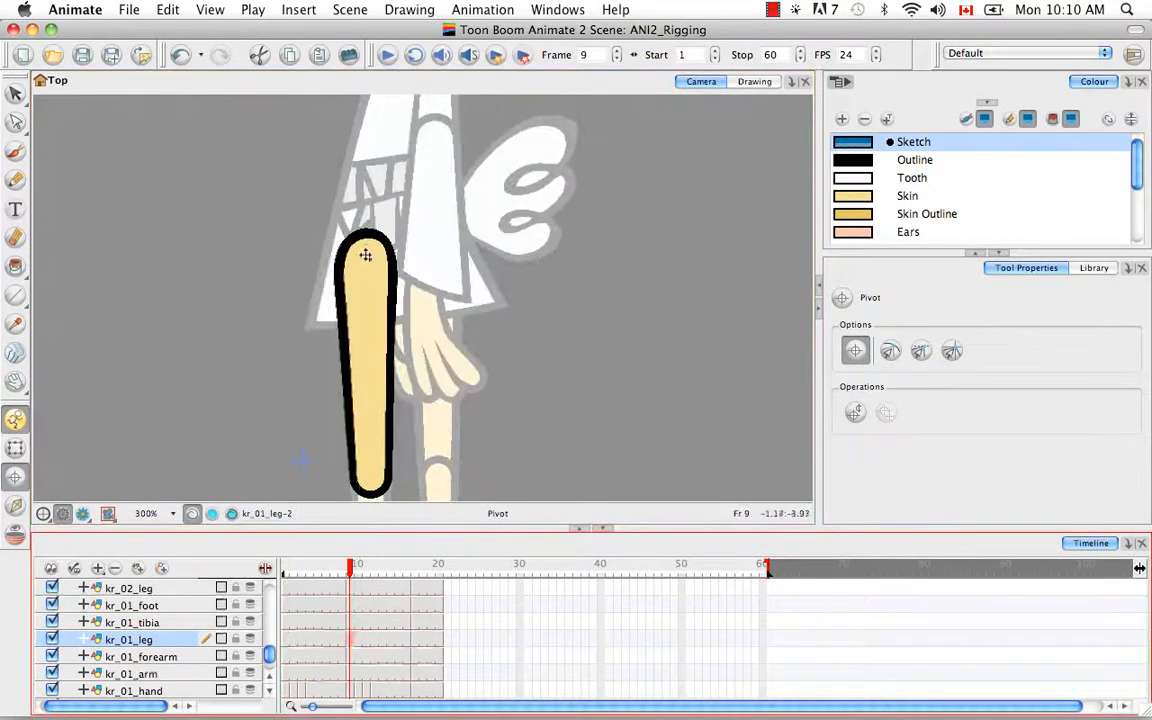
left_click(416, 641)
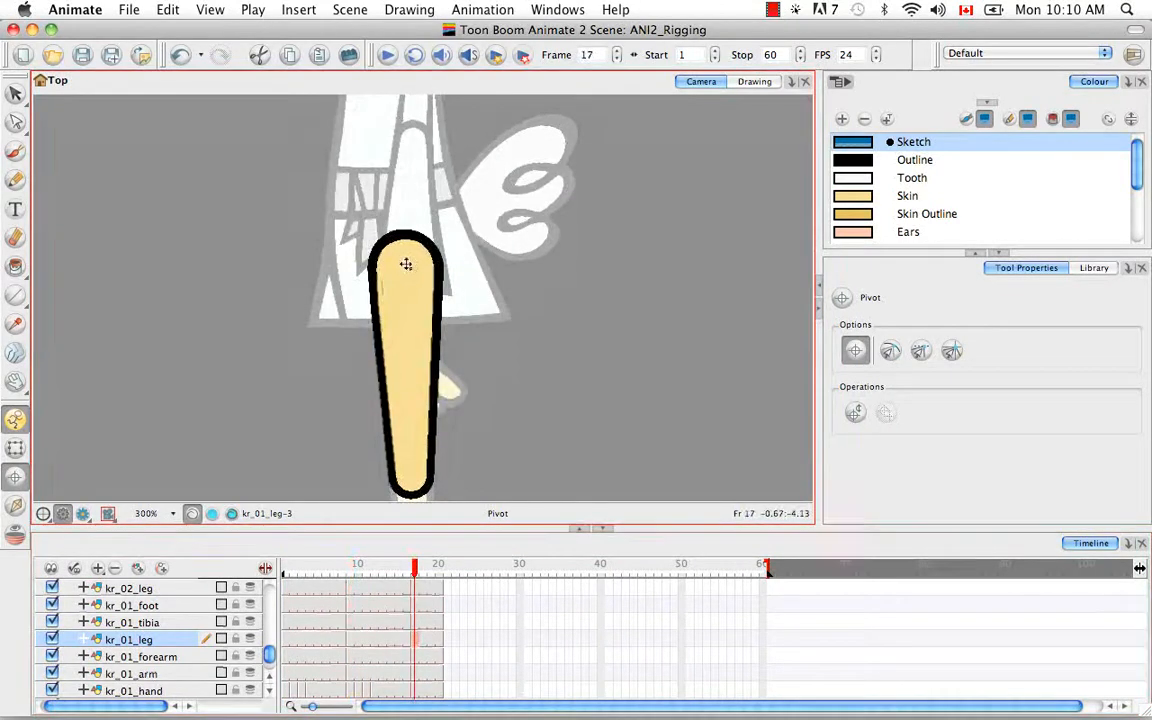
left_click(269, 691)
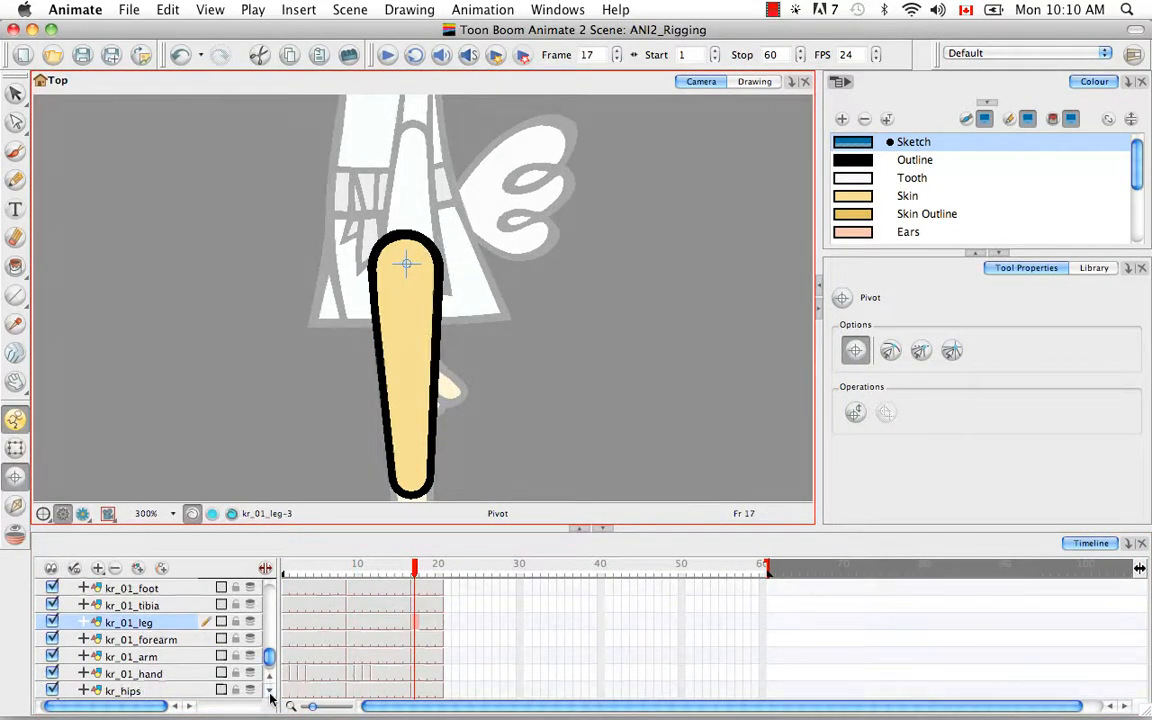
left_click(269, 691)
Step: Place kr_01_arm pivots at the shoulder on frames 1, 9 and 17
left_click(285, 622)
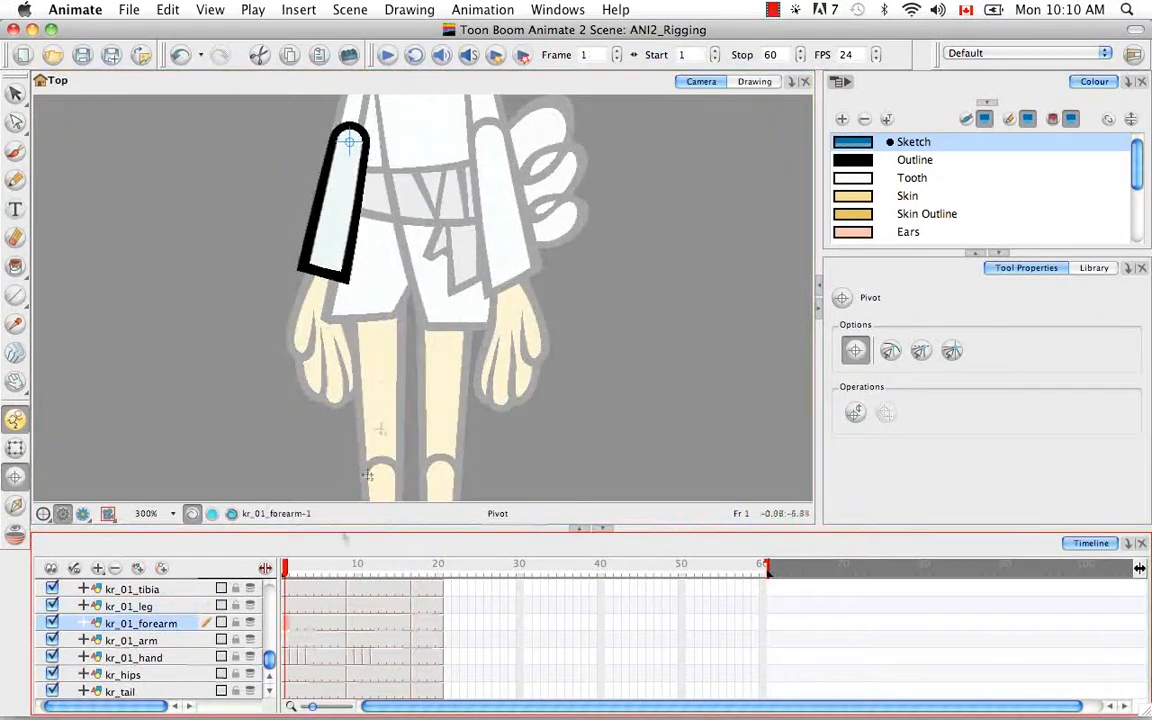
left_click(285, 643)
key("space")
left_click_drag(378, 301, 368, 650)
left_click(373, 320)
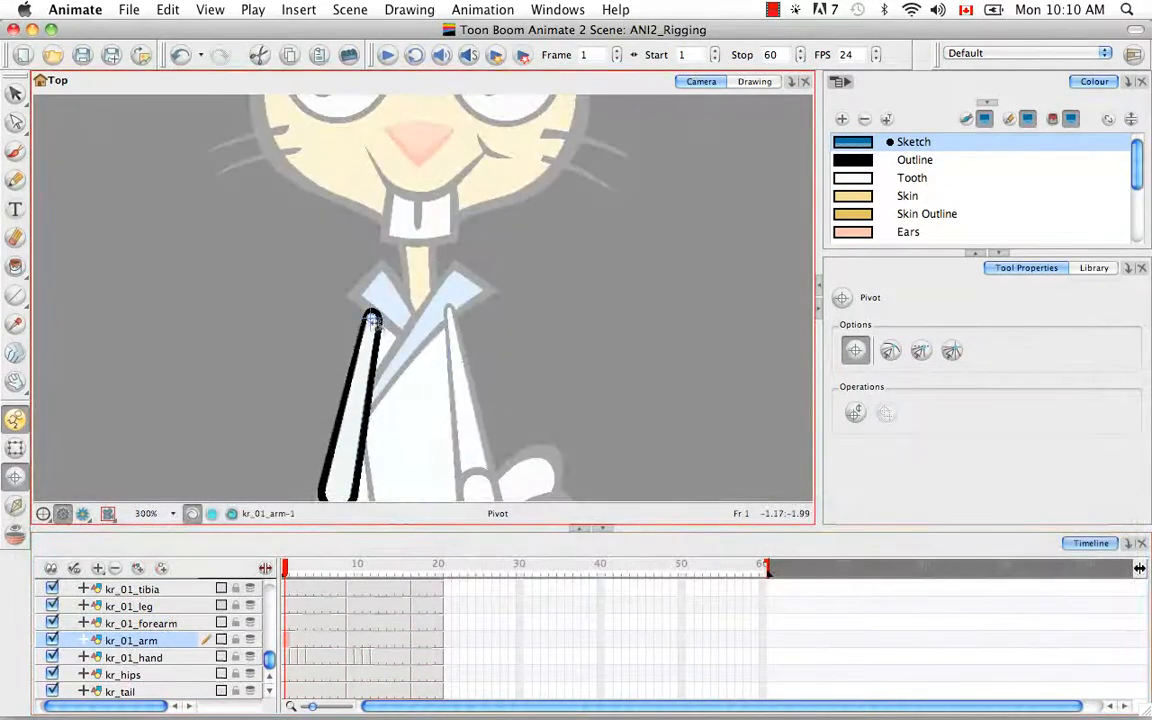
left_click(350, 640)
left_click(405, 353)
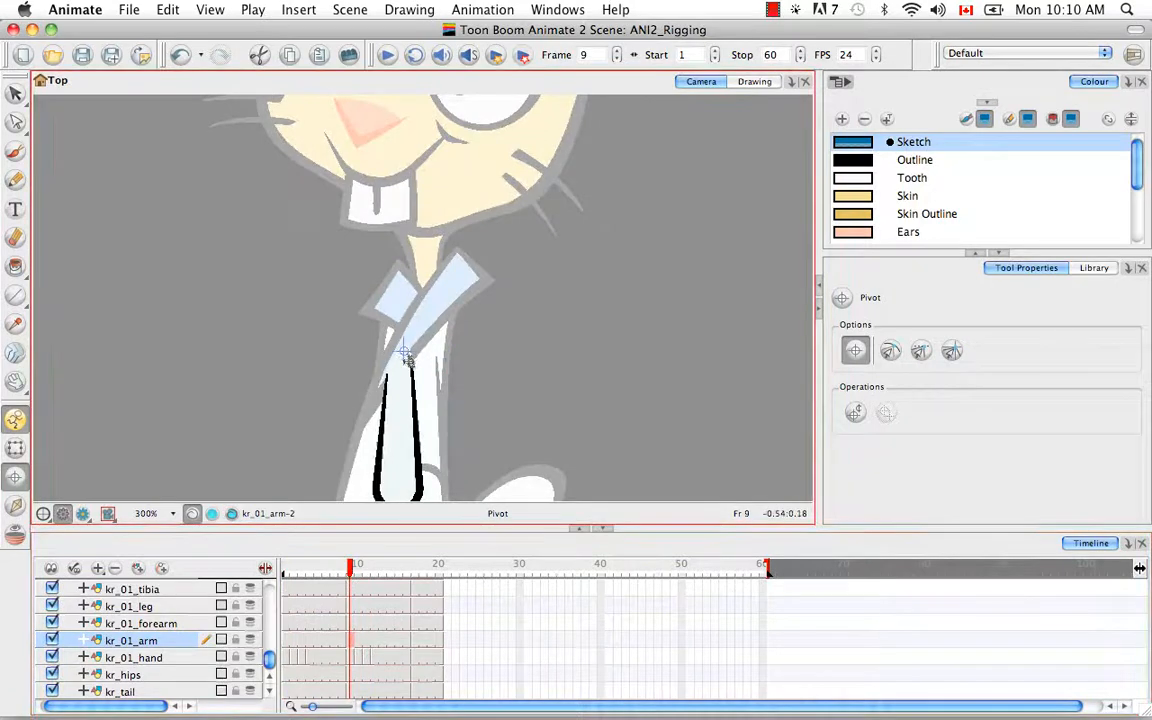
left_click(414, 640)
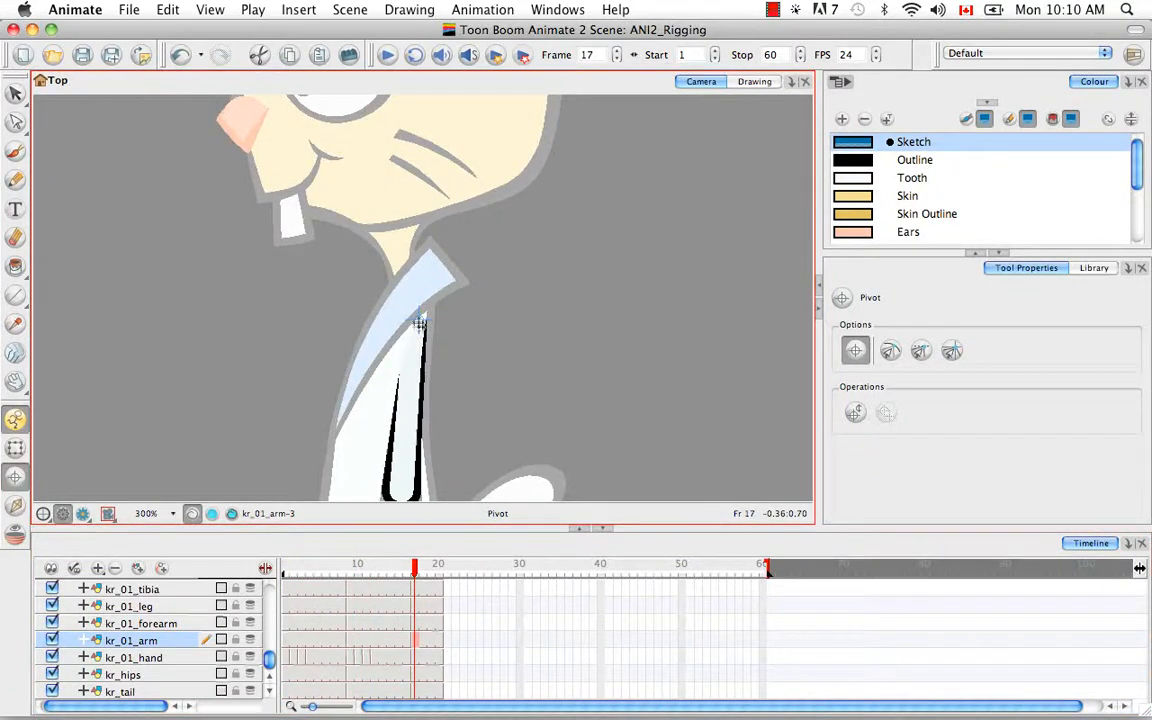
left_click(285, 657)
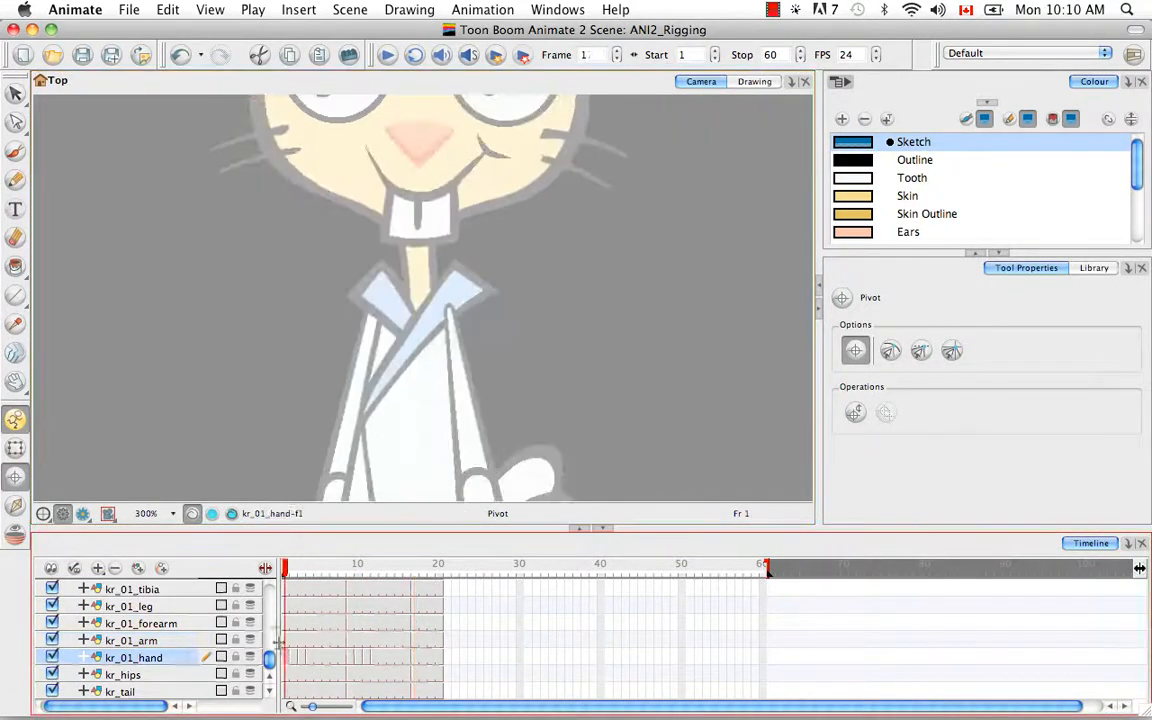
Step: Zoom in on the rabbit's hand and select its cells from frame 2 to 8
key("space")
left_click_drag(430, 452, 428, 205)
left_click_drag(295, 428, 306, 356)
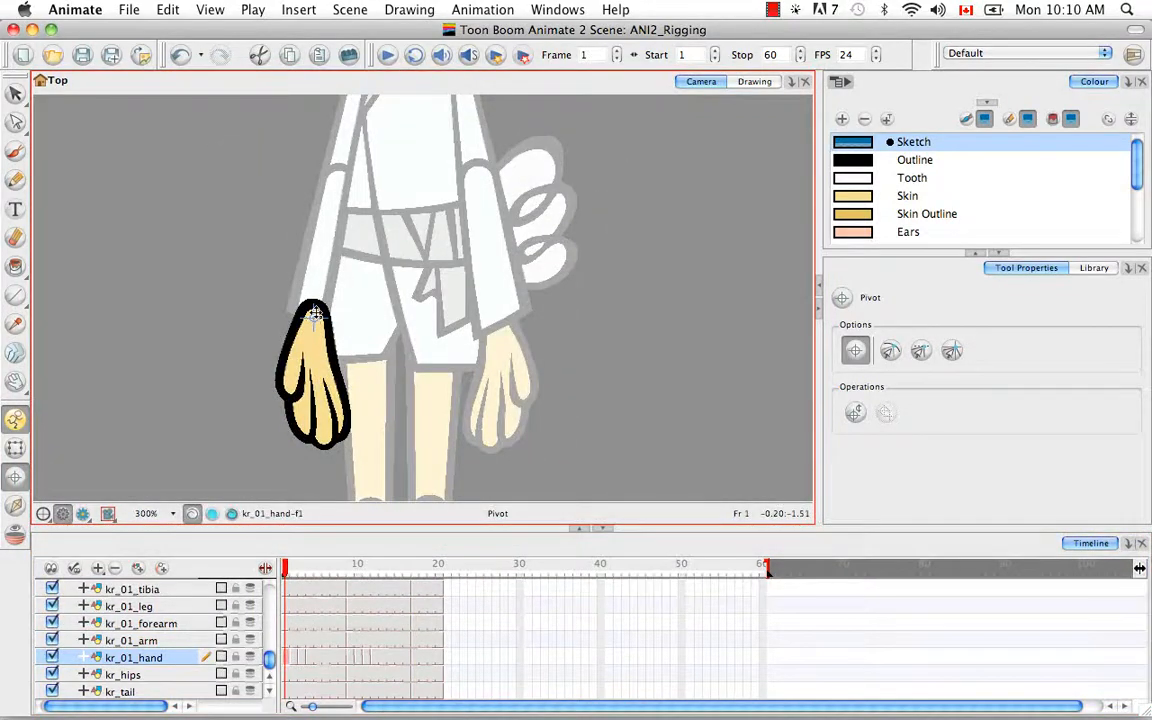
key("super+equal")
key("space")
left_click_drag(316, 311, 384, 254)
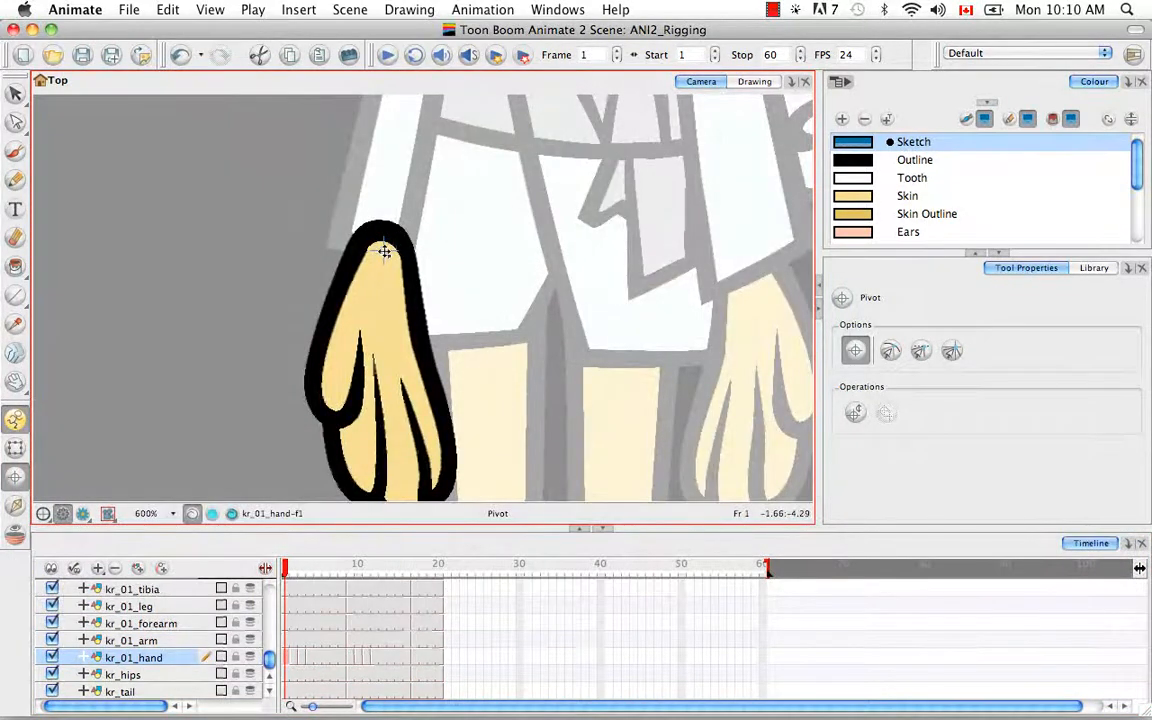
left_click(294, 657)
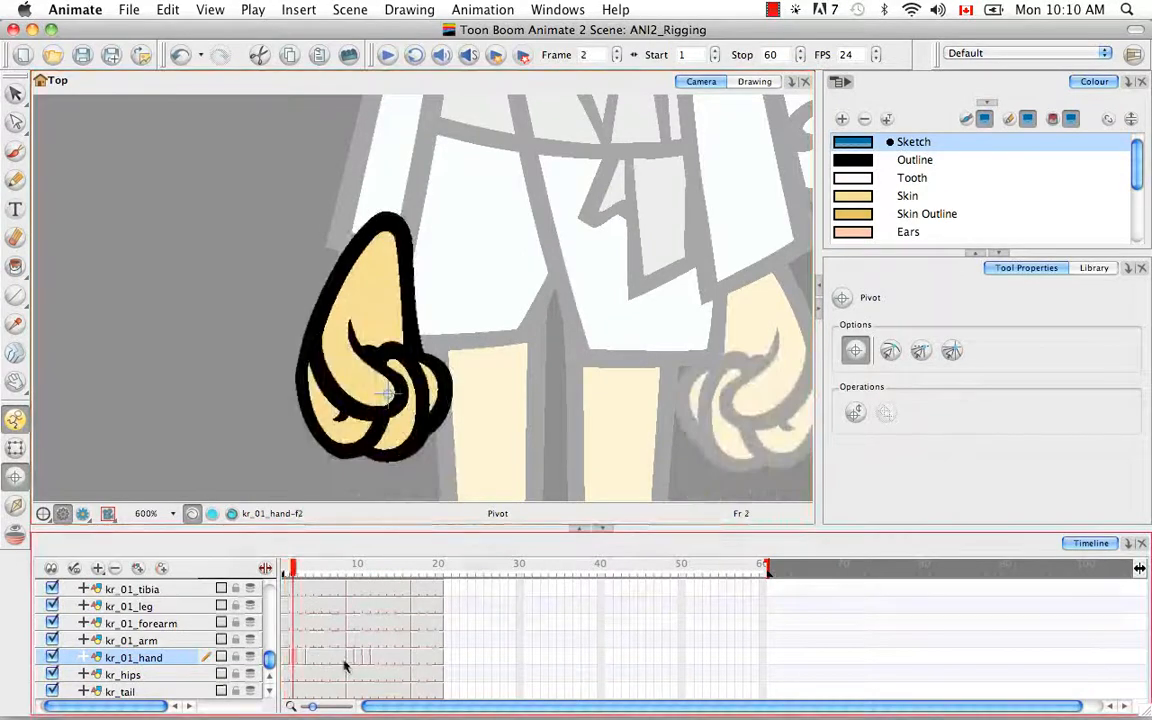
left_click(342, 658, "shift")
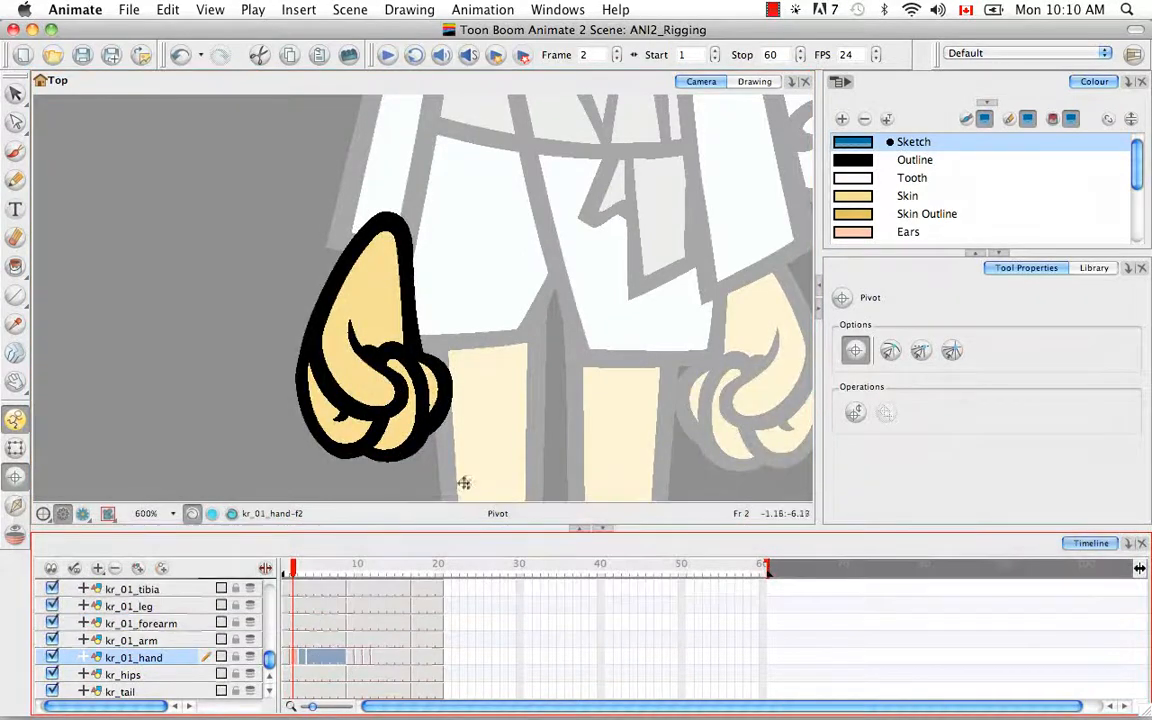
left_click(309, 514)
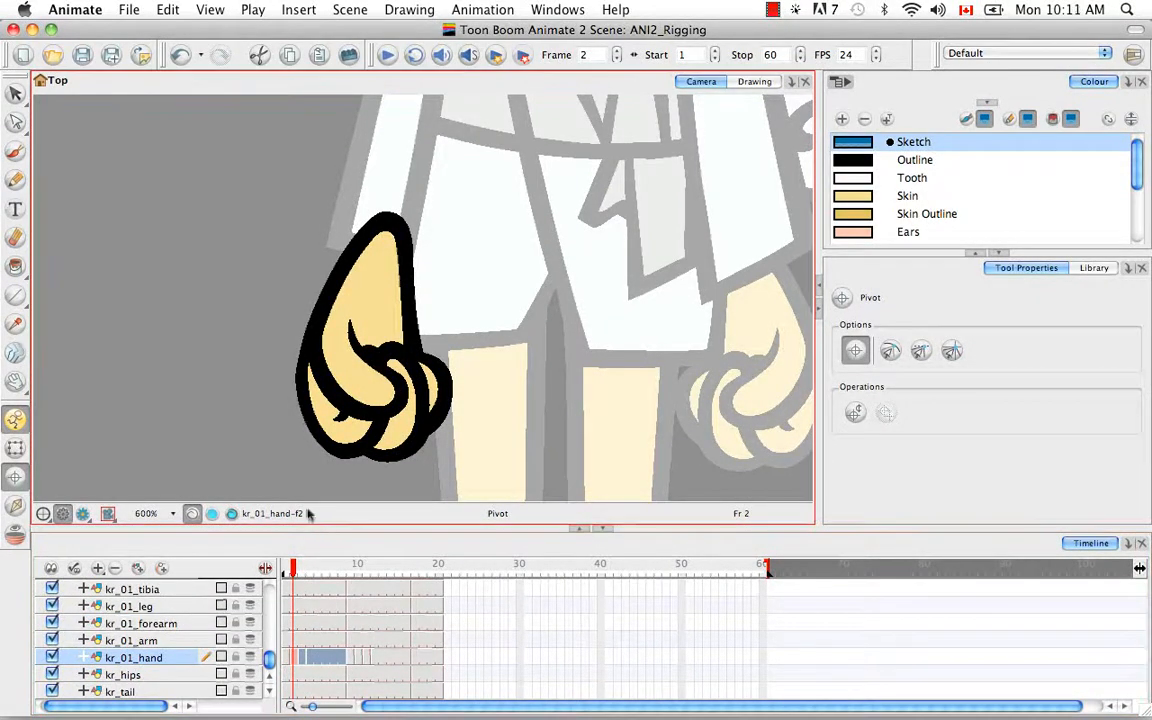
key("super+z")
Step: Reselect the fist cells 2–8 and compare them against the open-hand drawing
left_click(289, 659)
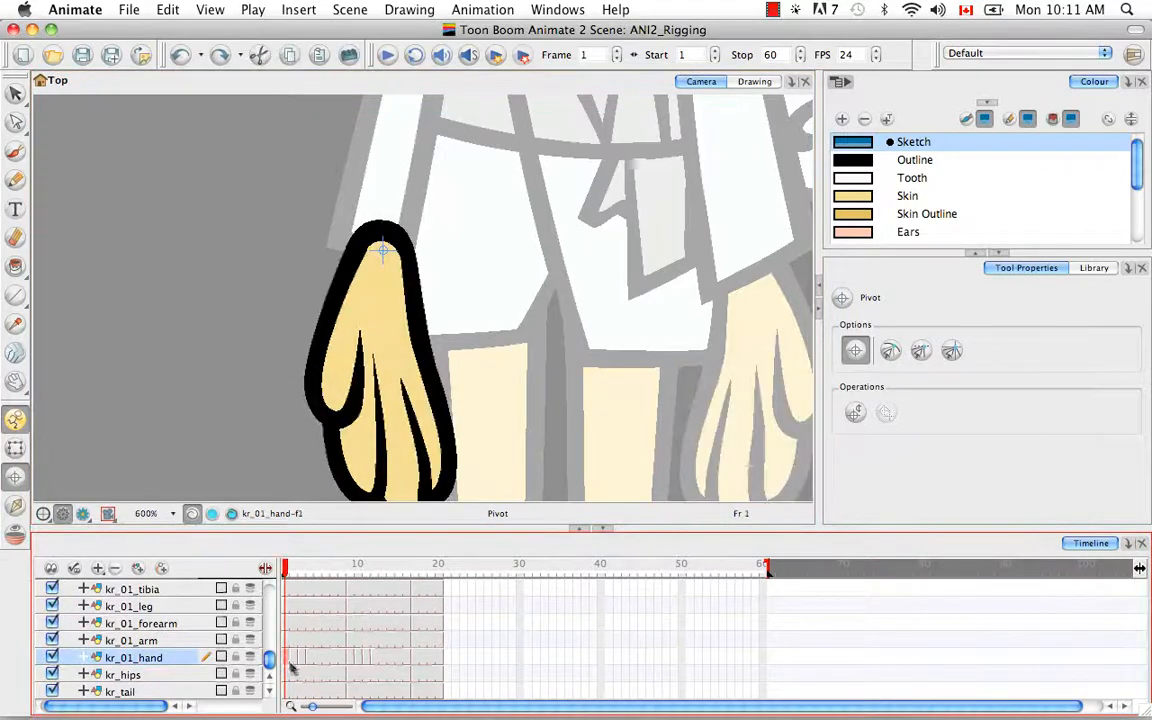
left_click(294, 658)
left_click(342, 658, "shift")
key("alt+super+b")
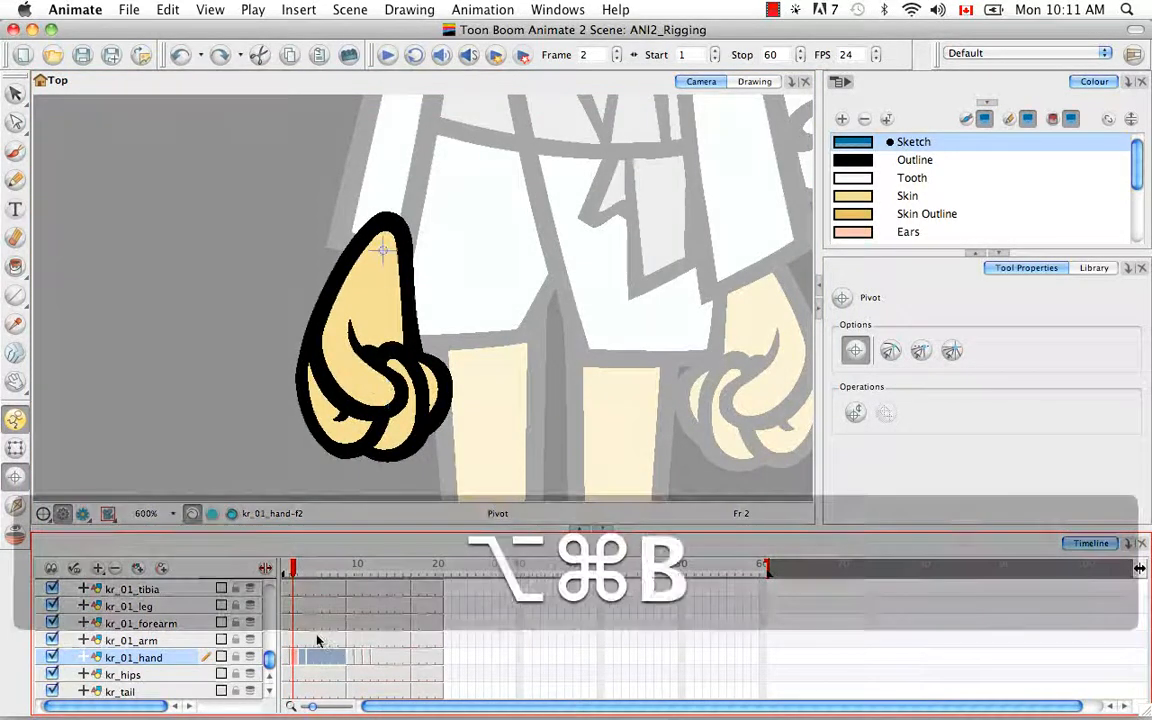
left_click_drag(295, 573, 349, 574)
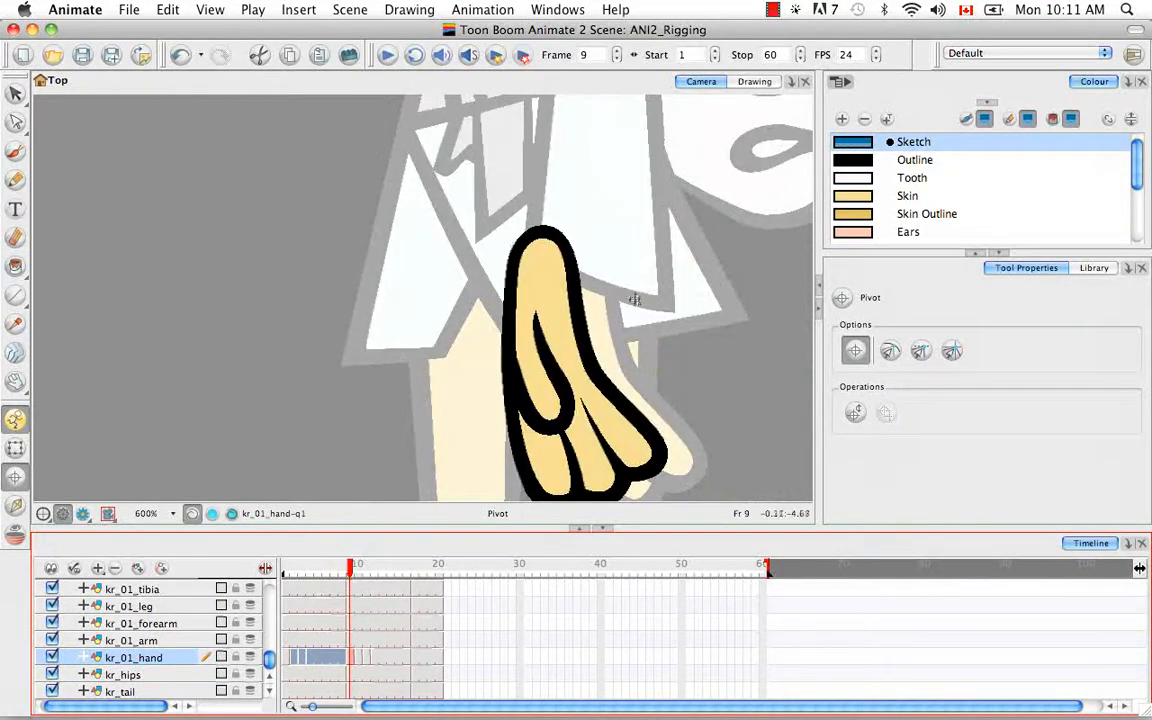
Step: Select the hand cells from frame 10 to 16 and compare poses around frame 10
left_click(356, 658)
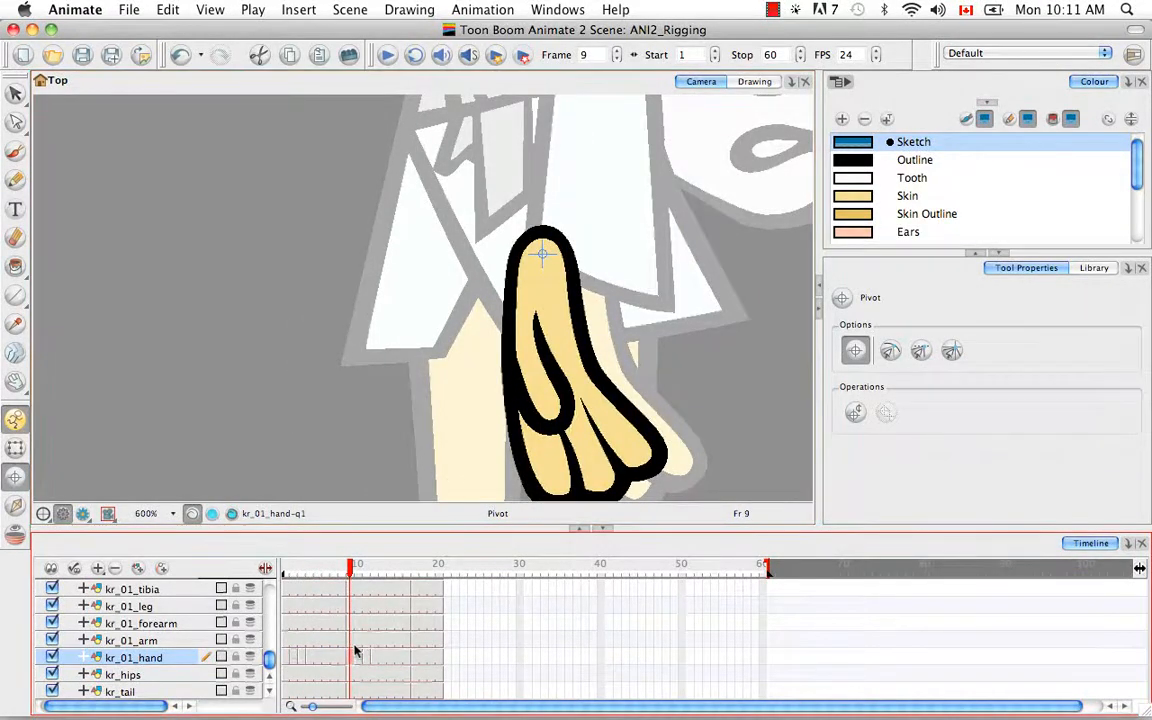
left_click(358, 660)
left_click(406, 662, "shift")
key("alt+super+b")
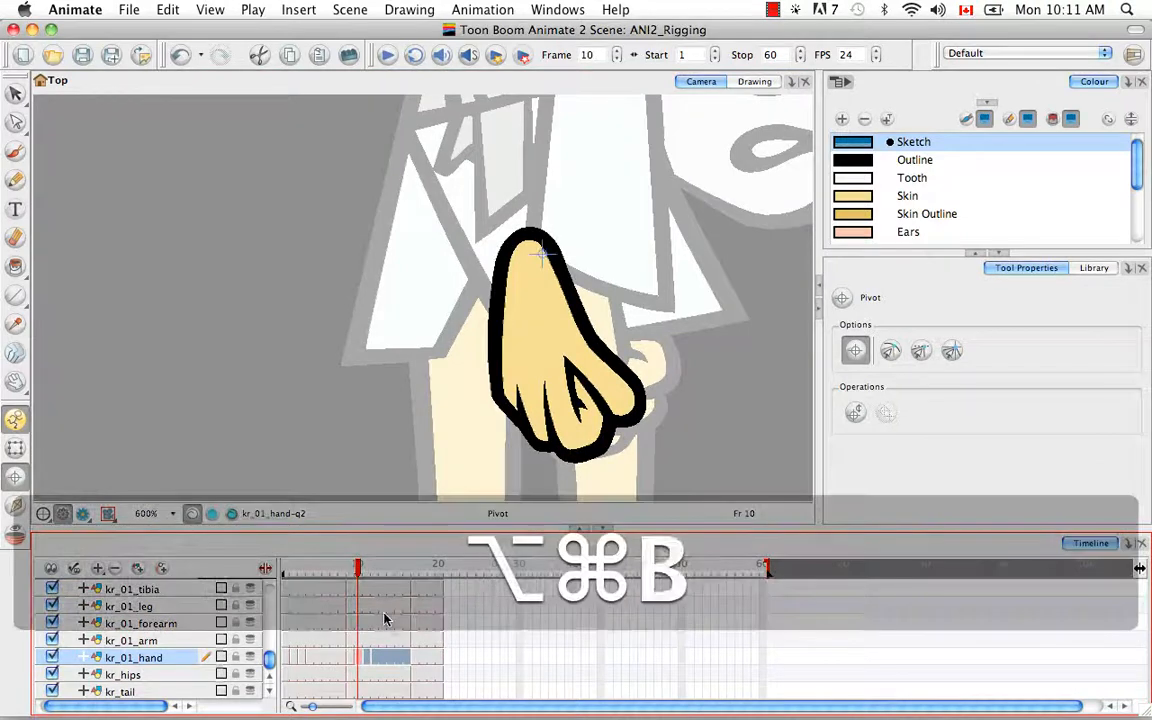
mouse_move(362, 571)
left_mouse_down()
mouse_move(320, 569)
mouse_move(360, 581)
left_mouse_up()
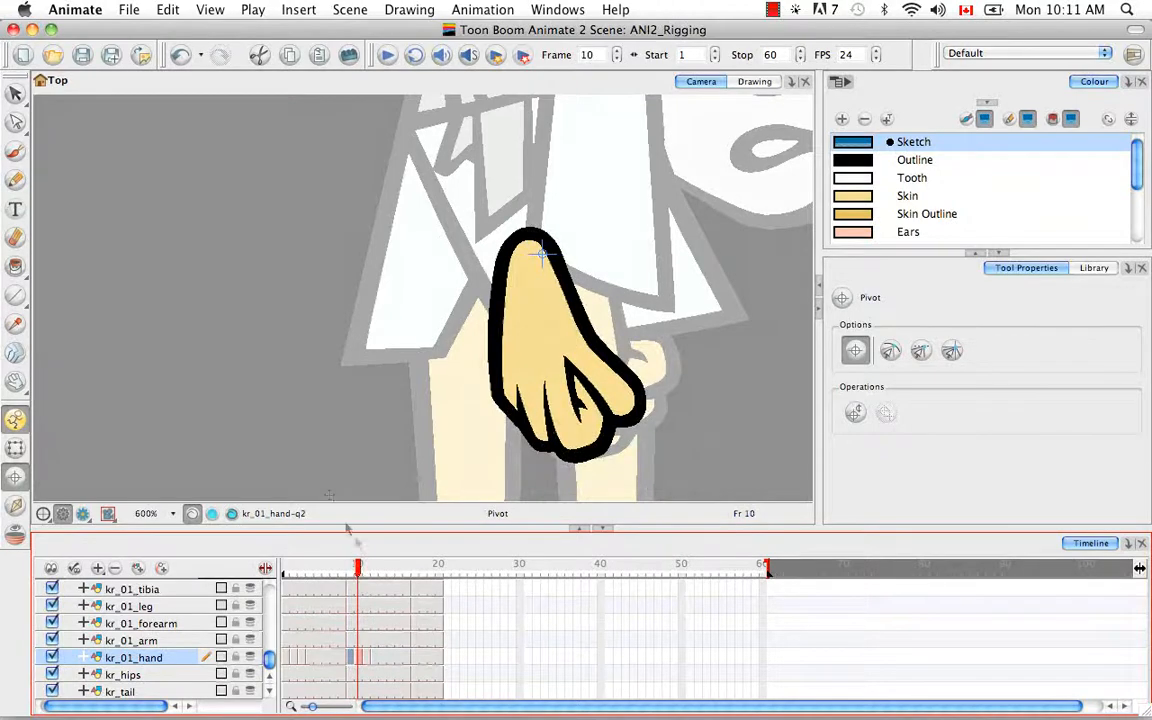
left_click_drag(15, 93, 60, 95)
Step: Select the frame-10 hand's fill and outline and nudge it slightly right
left_click(60, 95)
left_click(553, 365)
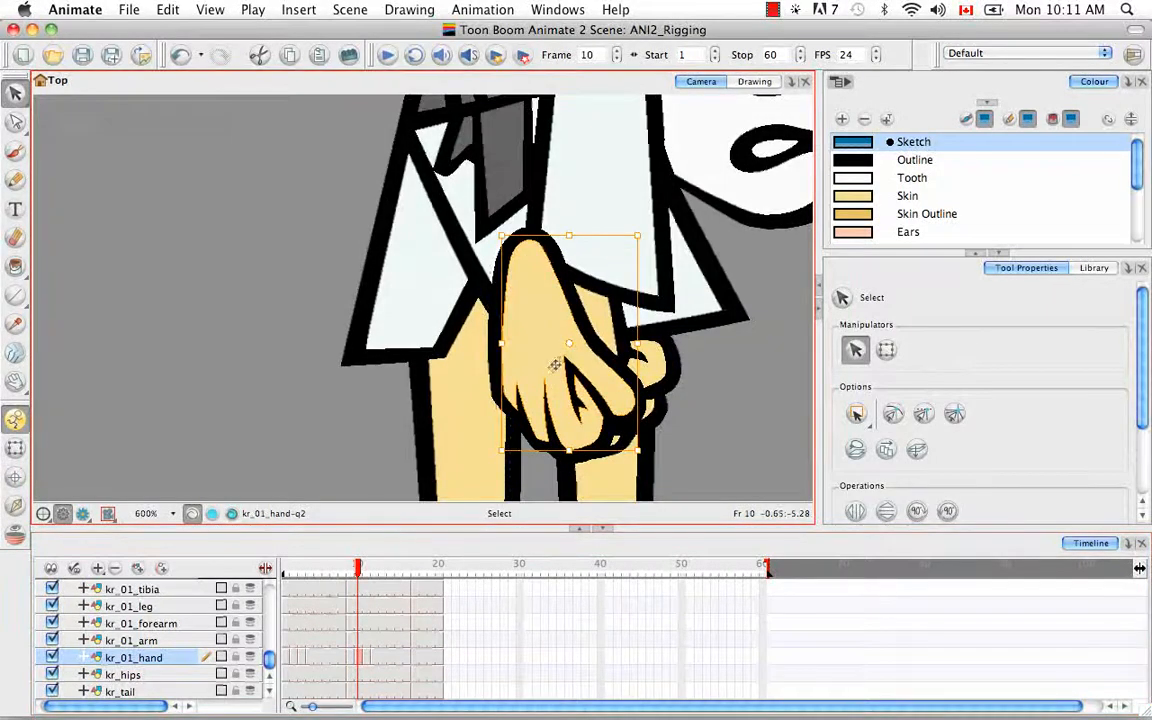
left_click(591, 345, "shift")
key("Right")
key("Right")
key("Right")
key("Right")
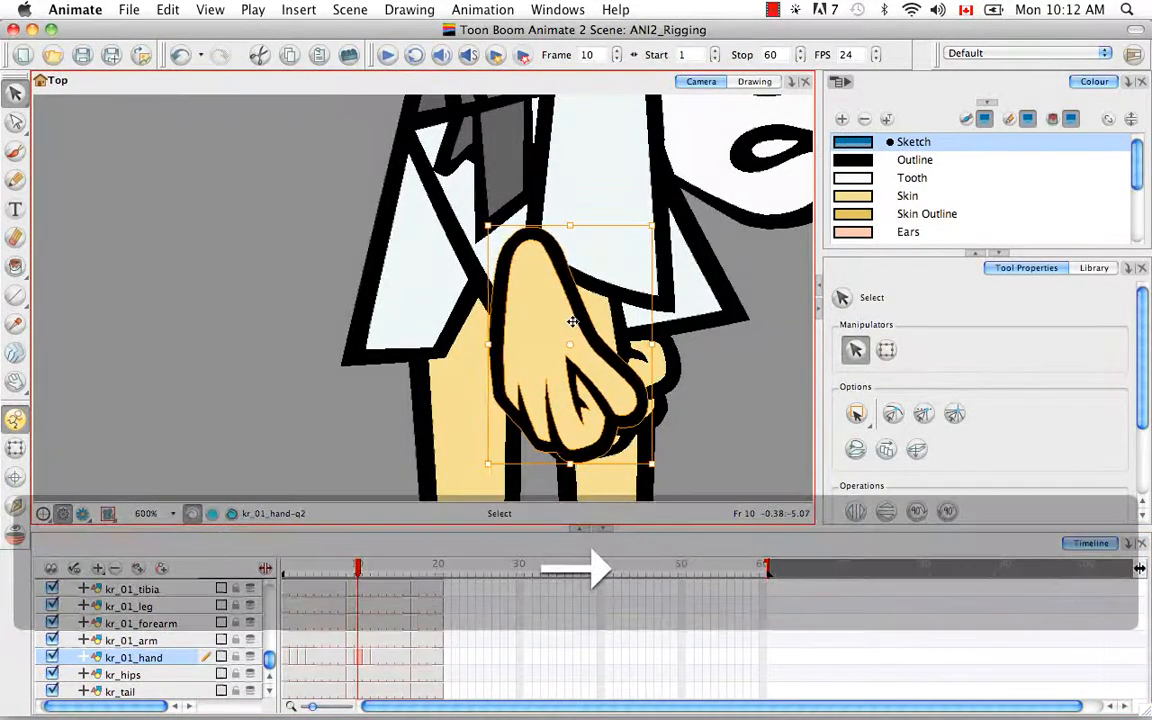
key("Right")
key("Right")
key("Right")
key("Right")
key("Right")
key("Right")
key("Right")
key("Right")
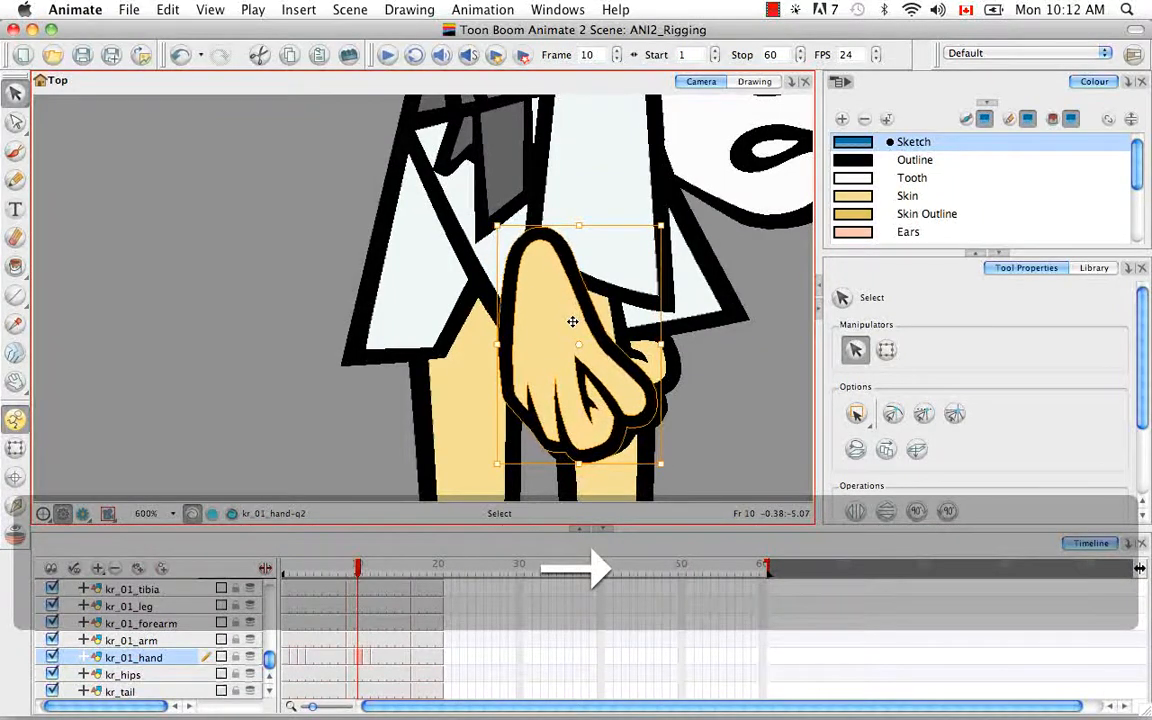
key("Right")
key("Right")
key("Right")
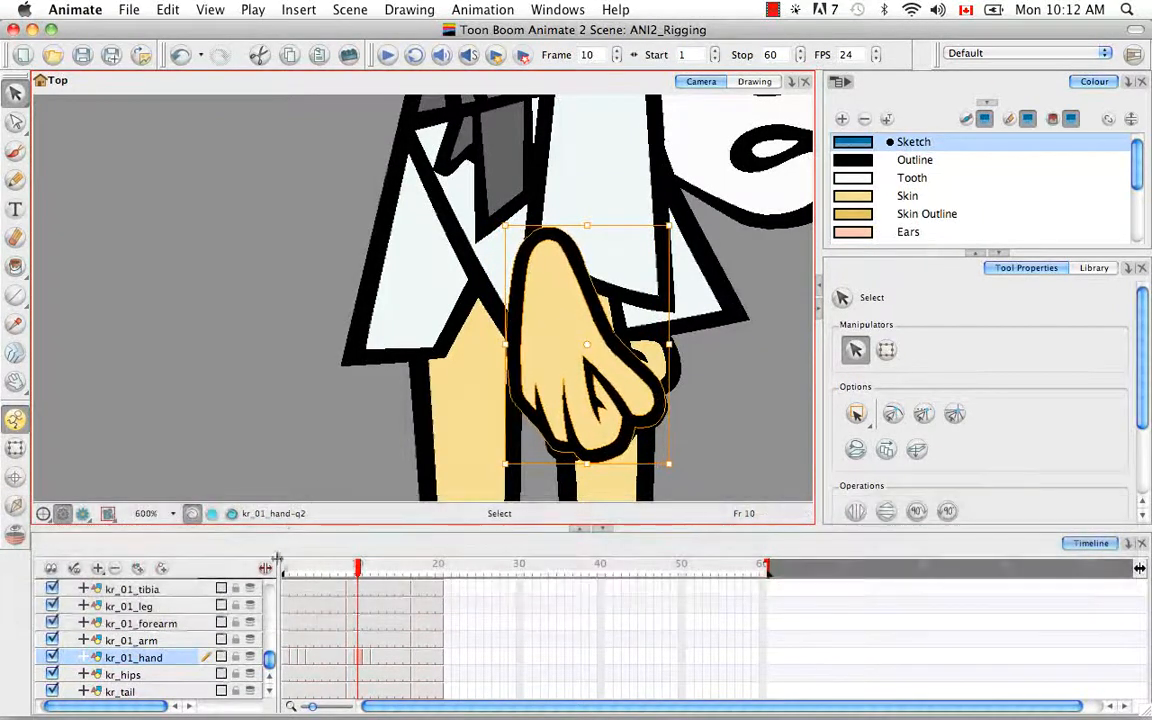
Step: Compare the hand poses and pivots on frames 9 and 10
left_click(352, 659)
left_click(16, 478)
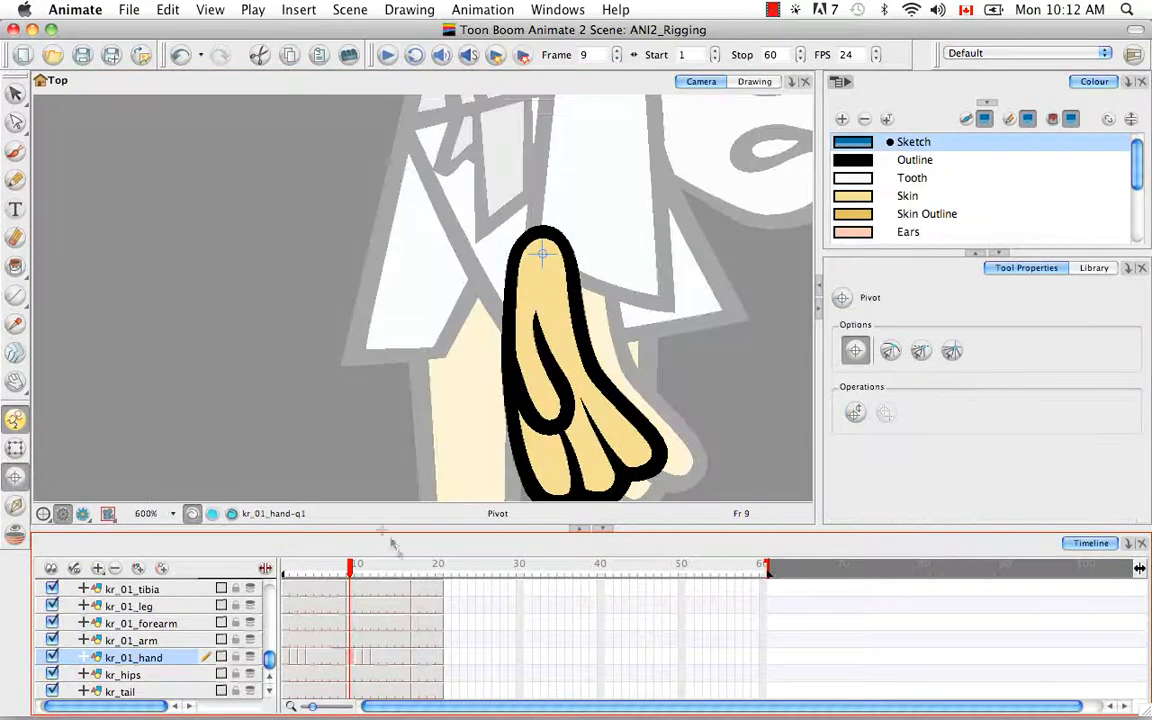
left_click(358, 660)
left_click(352, 660)
left_click(358, 660)
left_click(352, 660)
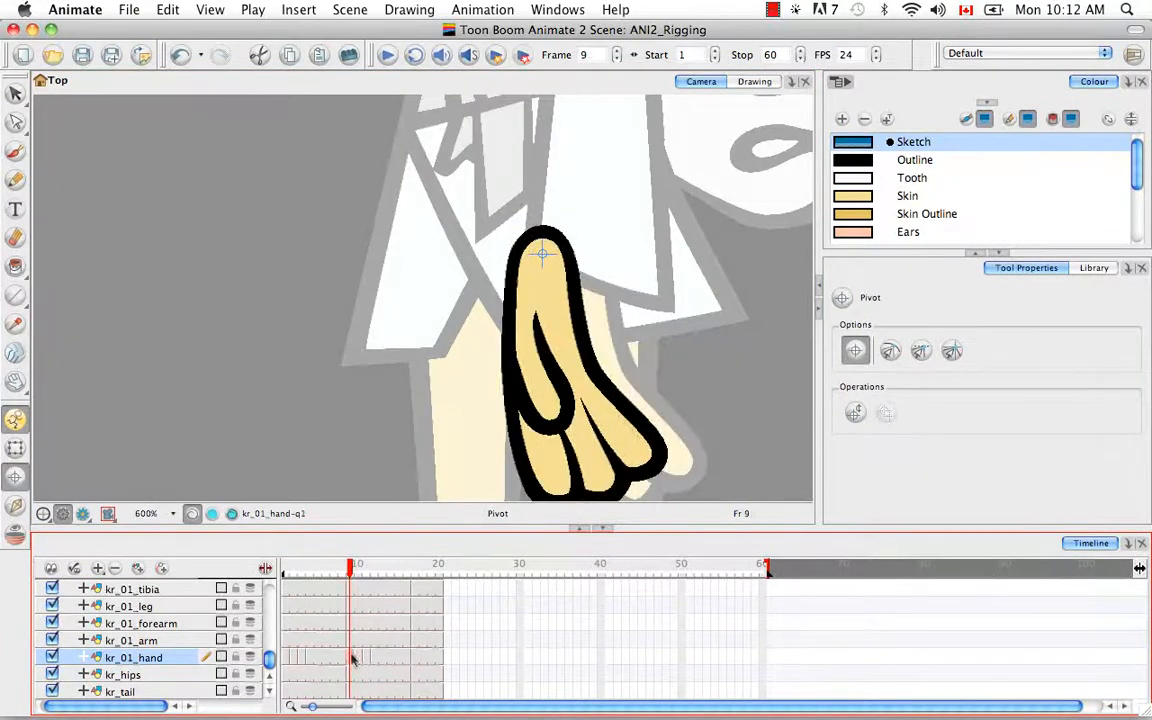
left_click(357, 570)
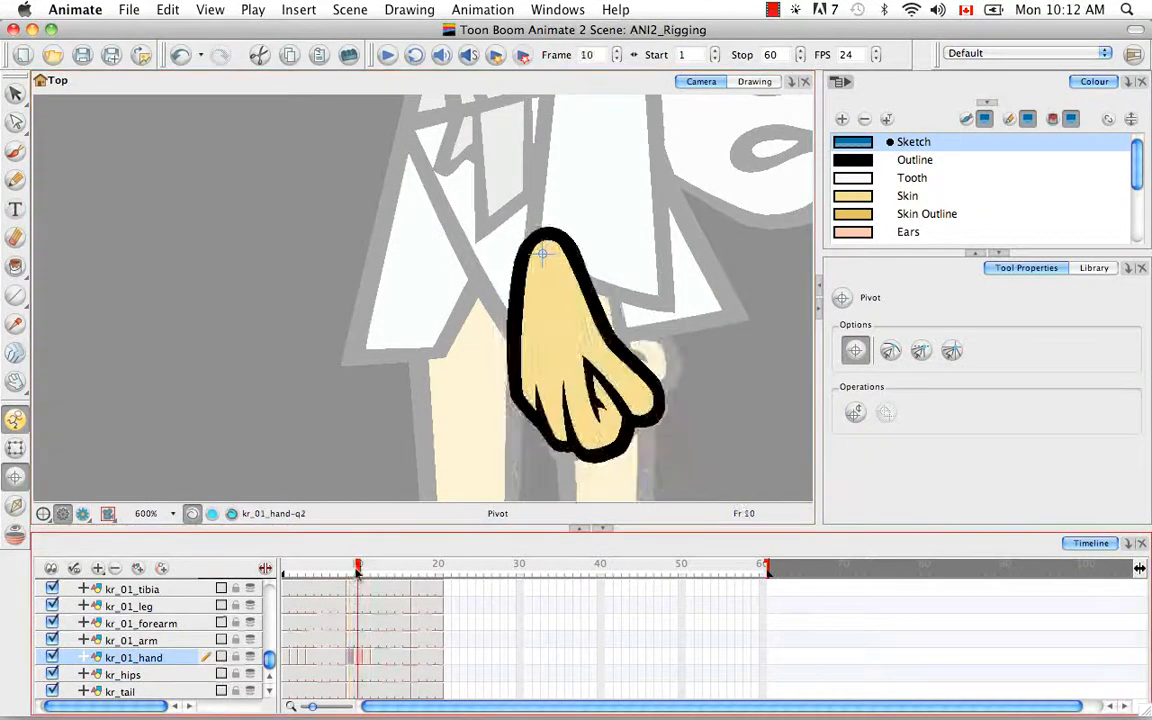
left_click(351, 658)
Step: Copy frame 9's hand pivot onto hand cells 10–16 and check it through frame 17
key("super+c")
left_click(359, 660)
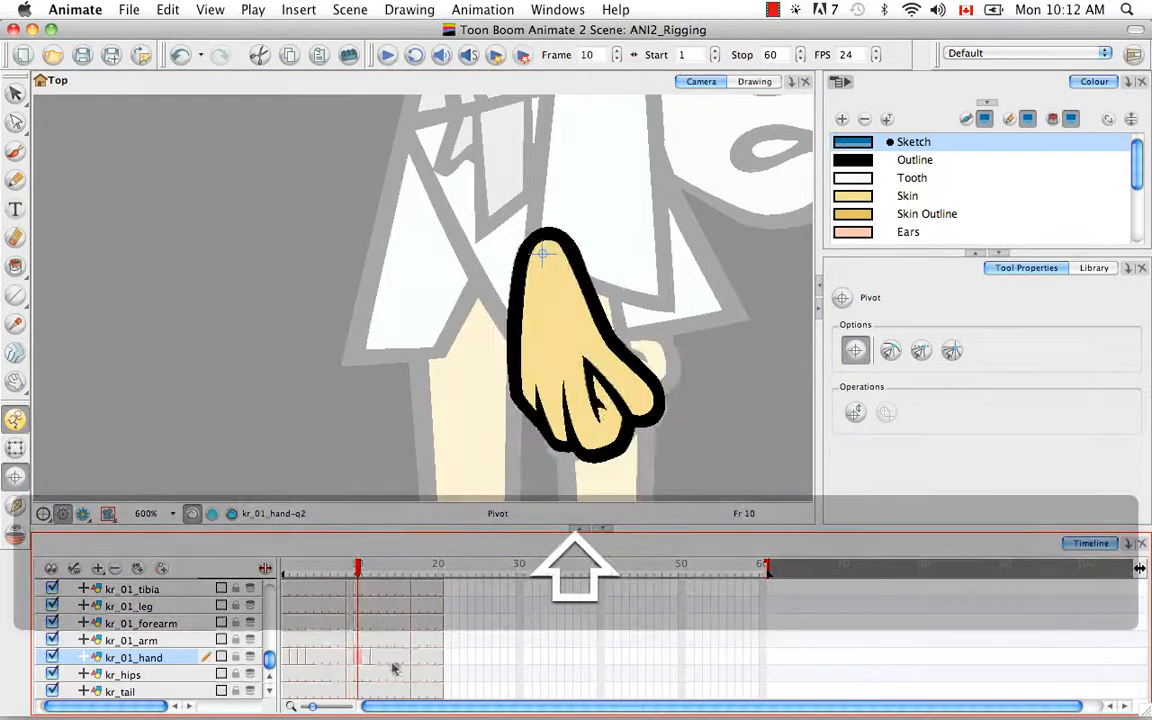
left_click(407, 660, "shift")
key("alt+super+v")
left_click_drag(364, 572, 416, 576)
key("space")
left_click_drag(581, 285, 511, 332)
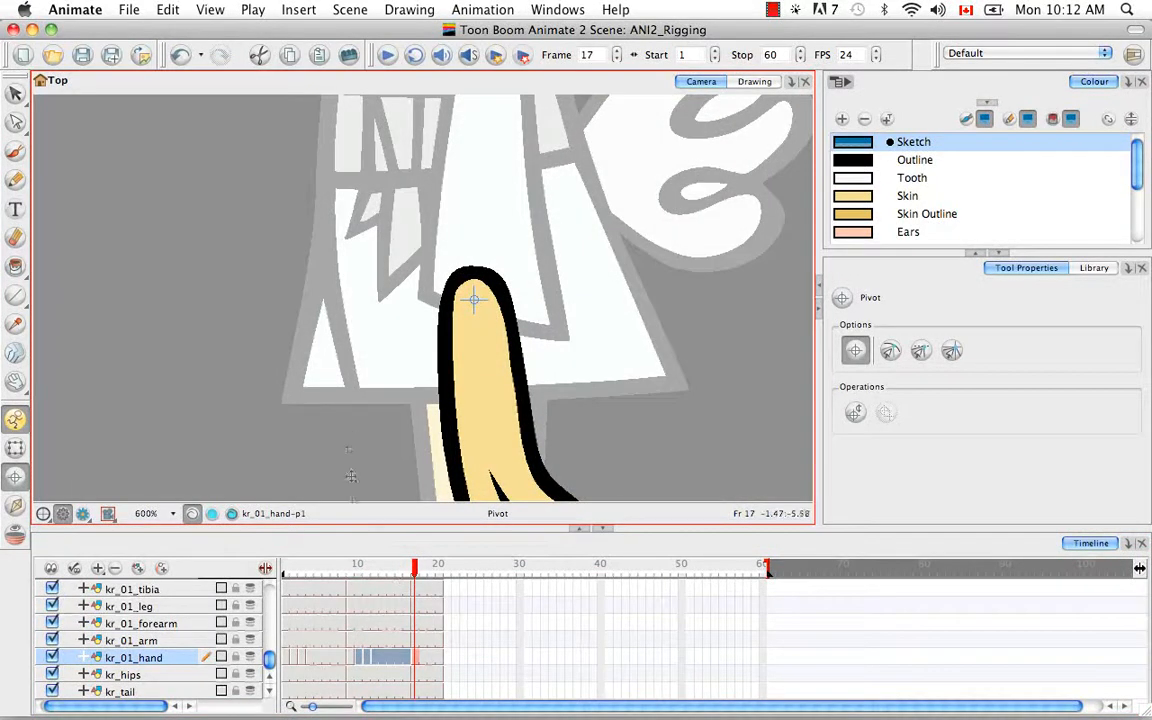
left_click(286, 675)
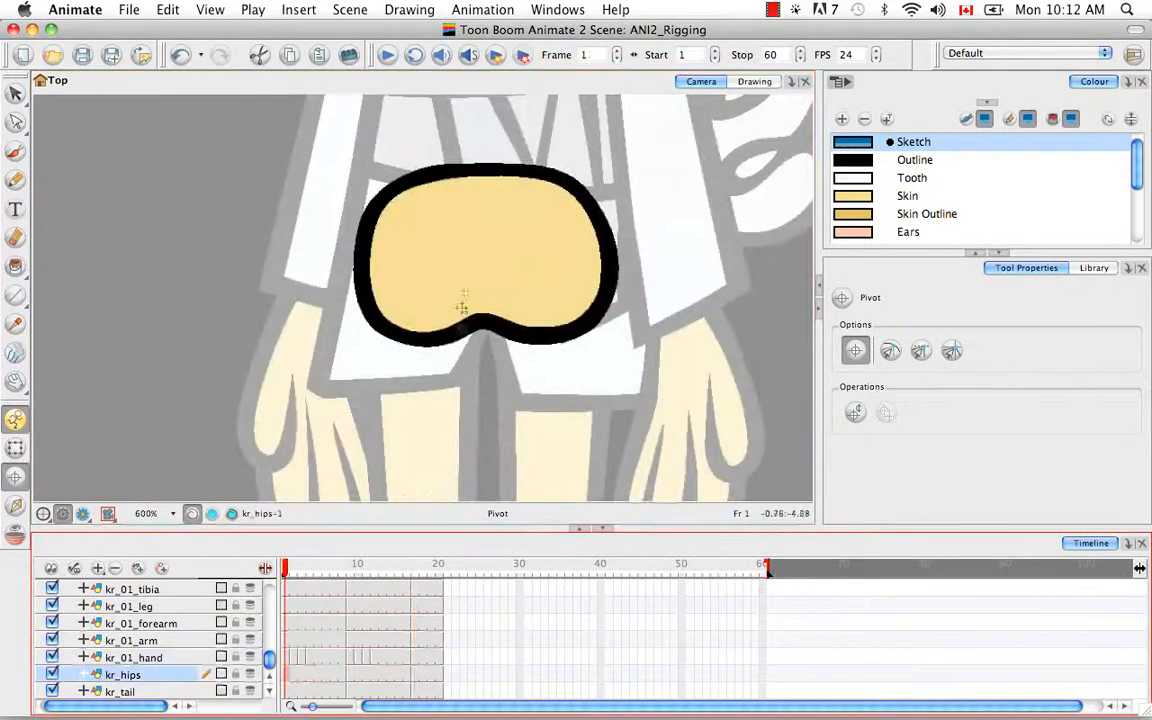
Step: Check the kr_hips pivots on frames 1, 9 and 17, keeping them centred
left_click(485, 246)
mouse_move(485, 246)
left_mouse_down()
mouse_move(483, 193)
mouse_move(485, 249)
left_mouse_up()
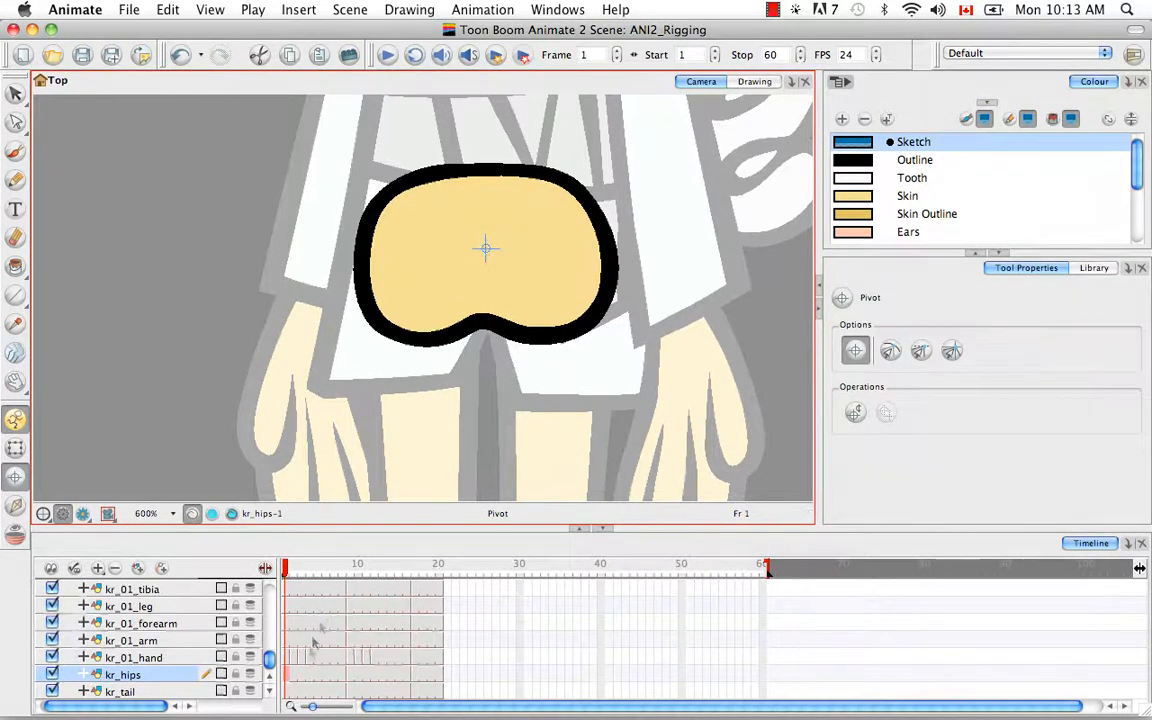
left_click(350, 675)
left_click(455, 244)
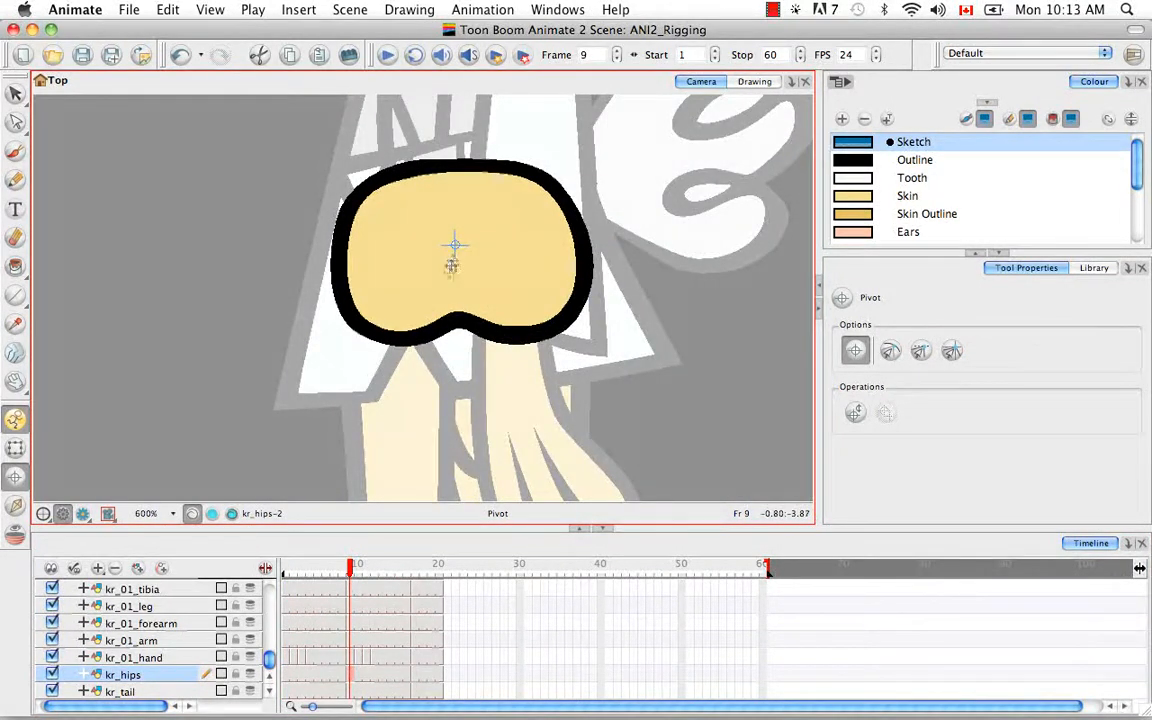
left_click(416, 676)
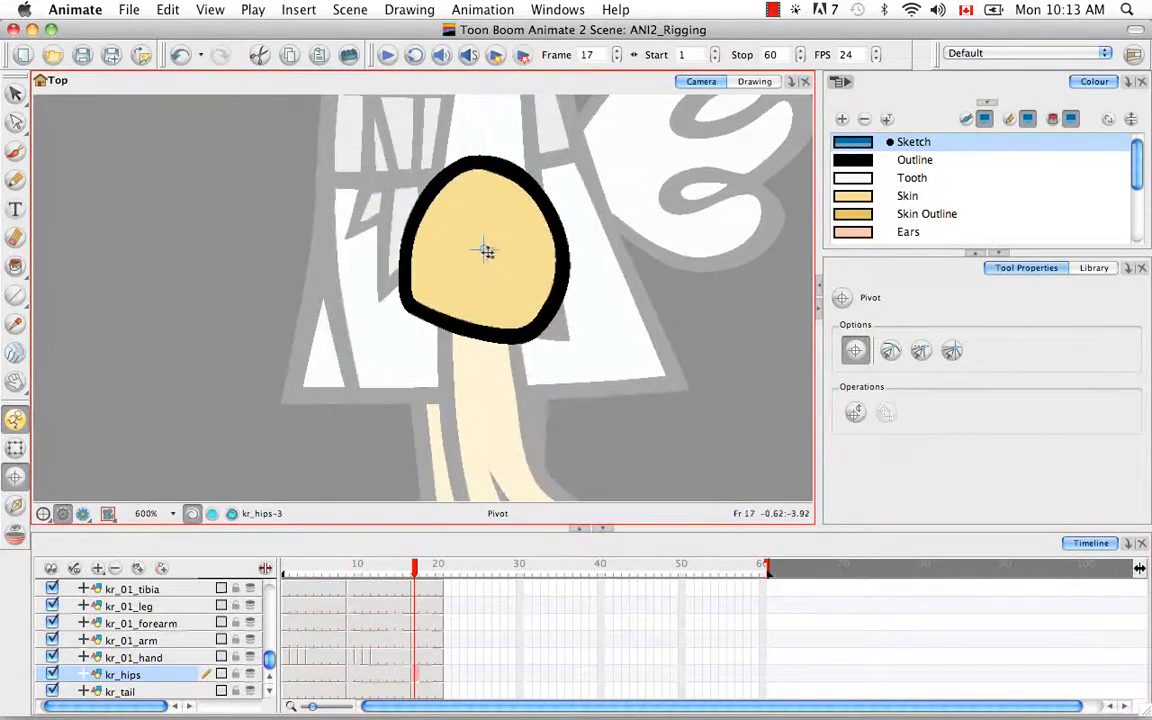
Step: Place the kr_tail pivot at the tail's pointed base on frames 9 and 17
left_click(384, 627)
left_click(286, 691)
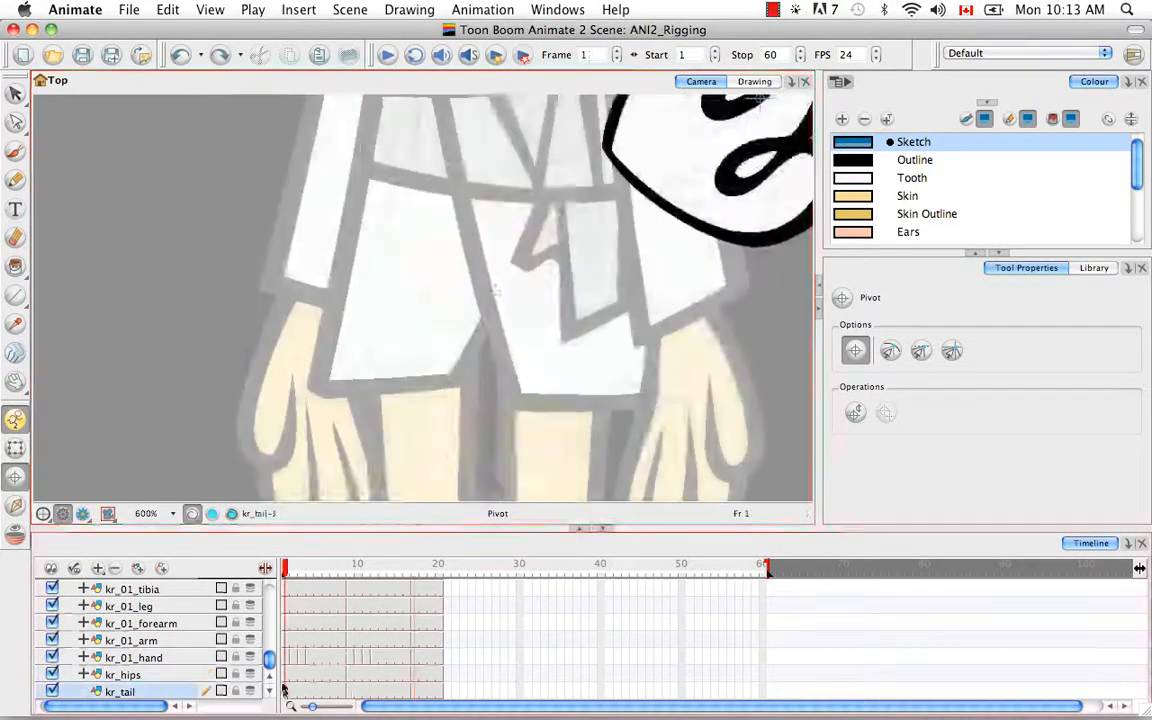
left_click_drag(636, 247, 371, 365)
left_click(349, 691)
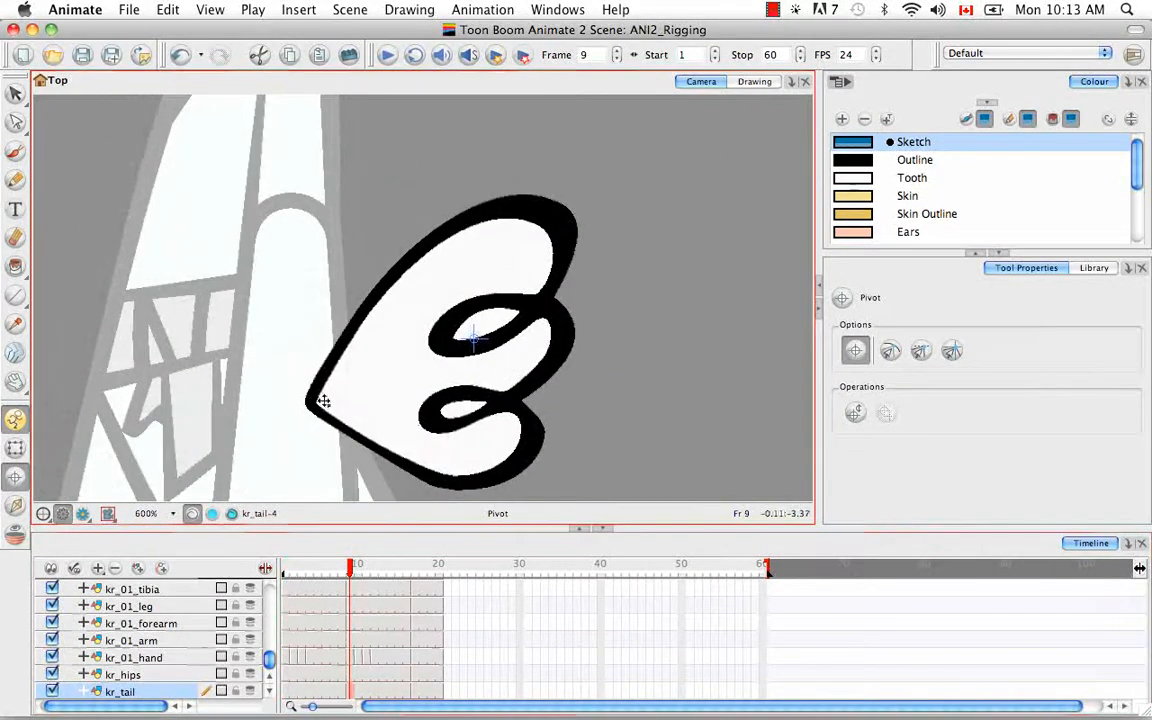
left_click(323, 401)
left_click(414, 691)
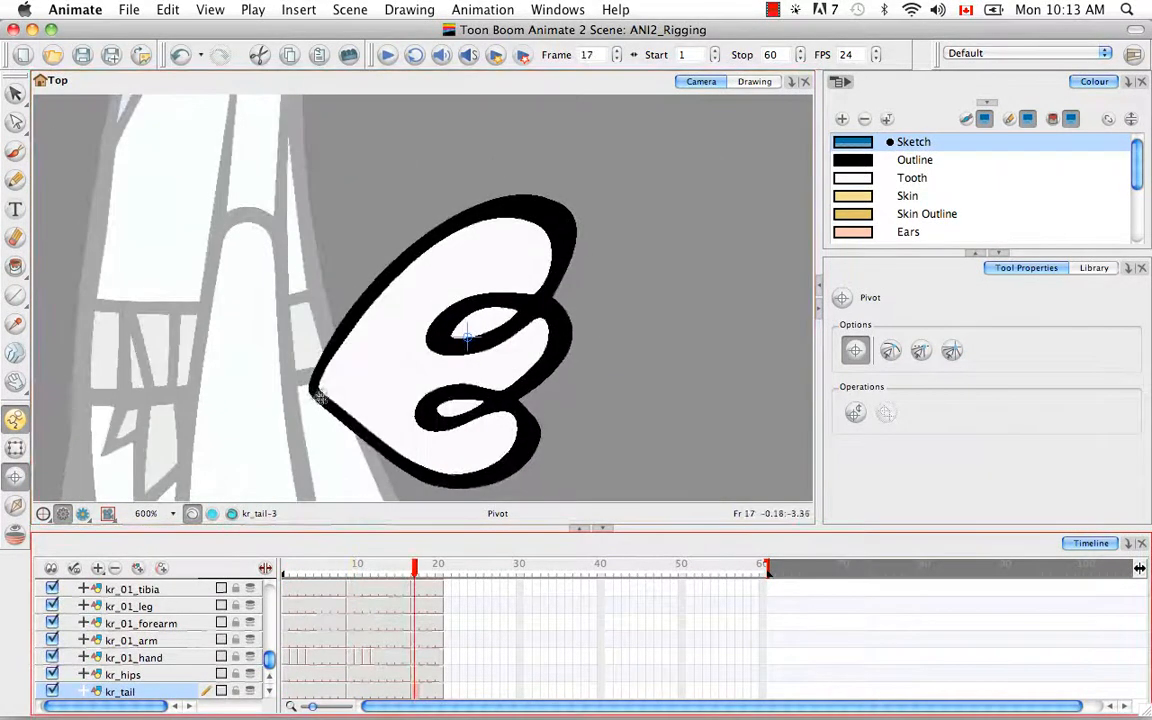
left_click(322, 386)
left_click_drag(268, 659, 268, 593)
left_click(141, 588)
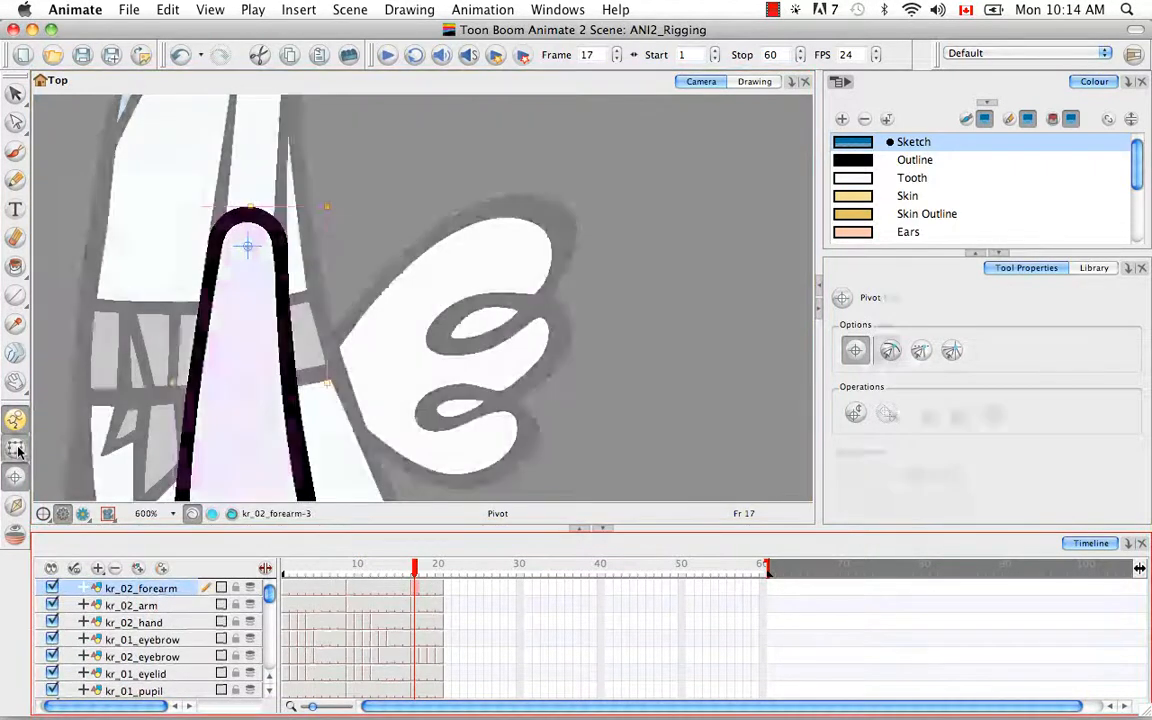
Step: With the Transform tool, fit the whole rabbit in view at frame 1 and clear the selection
left_click(18, 452)
key("space")
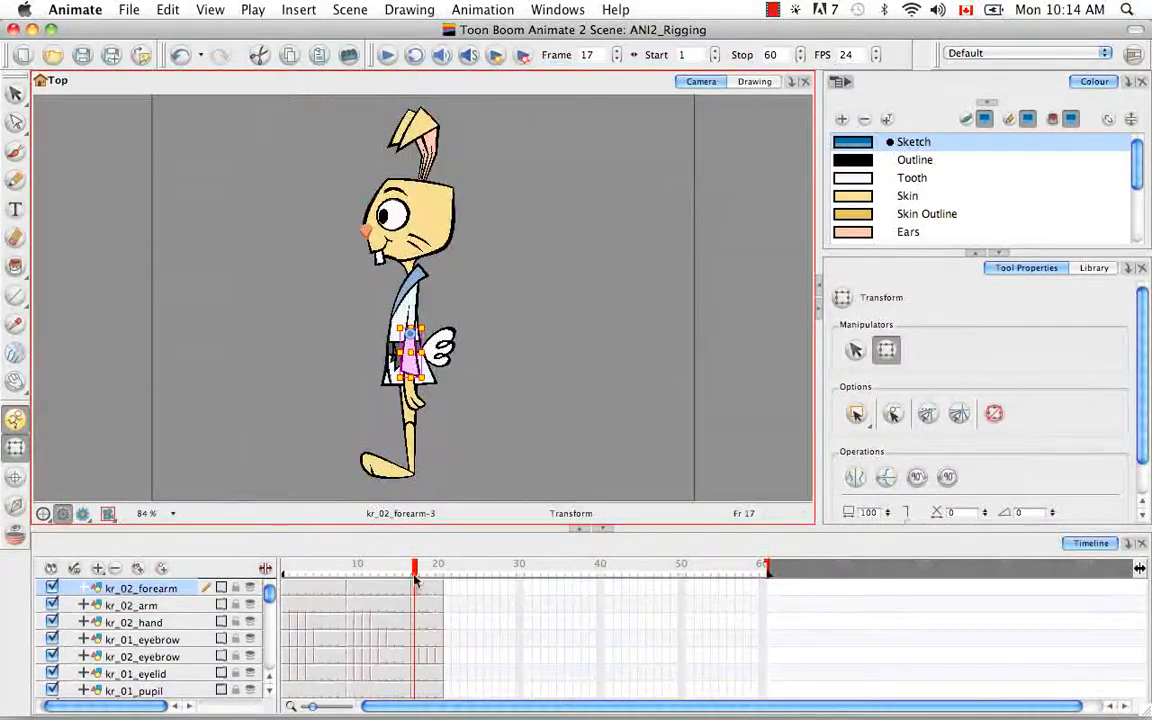
left_click_drag(415, 580, 285, 572)
left_click(166, 606)
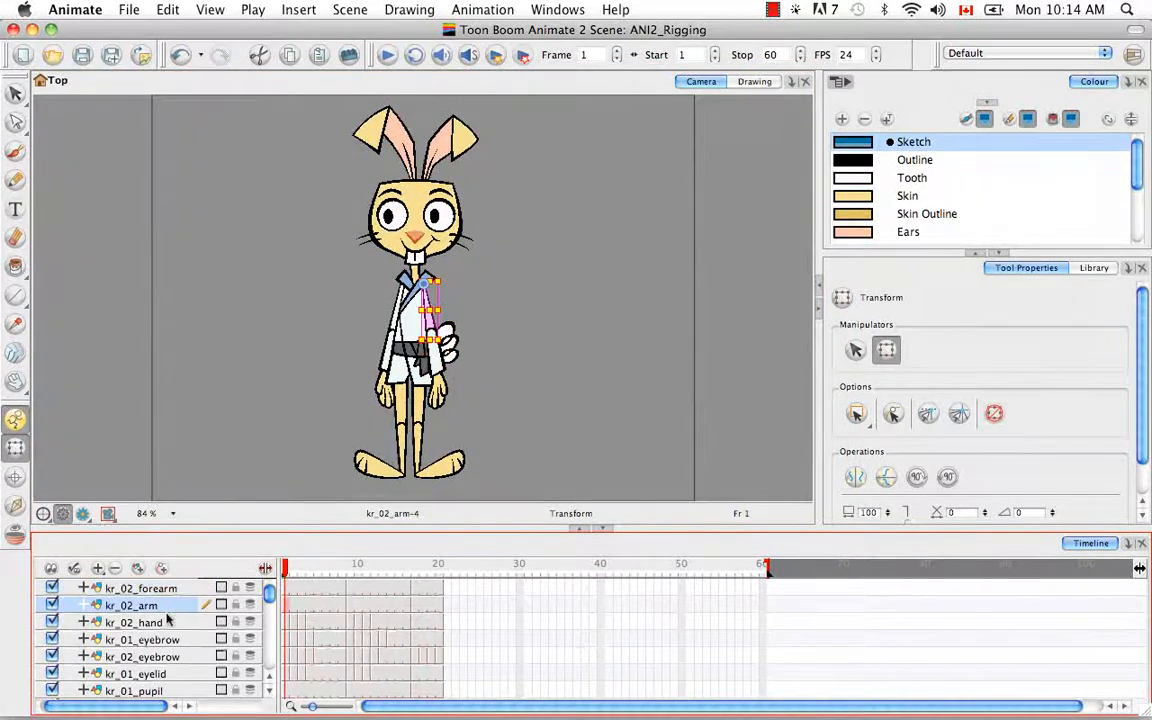
left_click(166, 621)
left_click(150, 605)
left_click(16, 477)
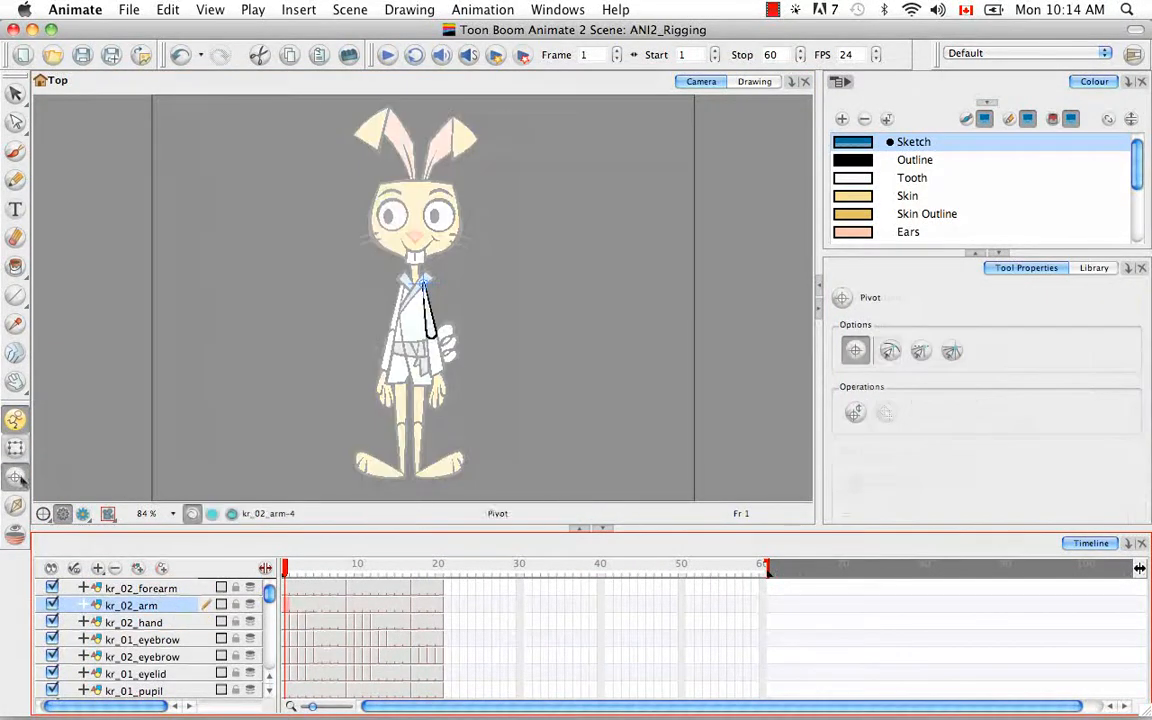
left_click(15, 448)
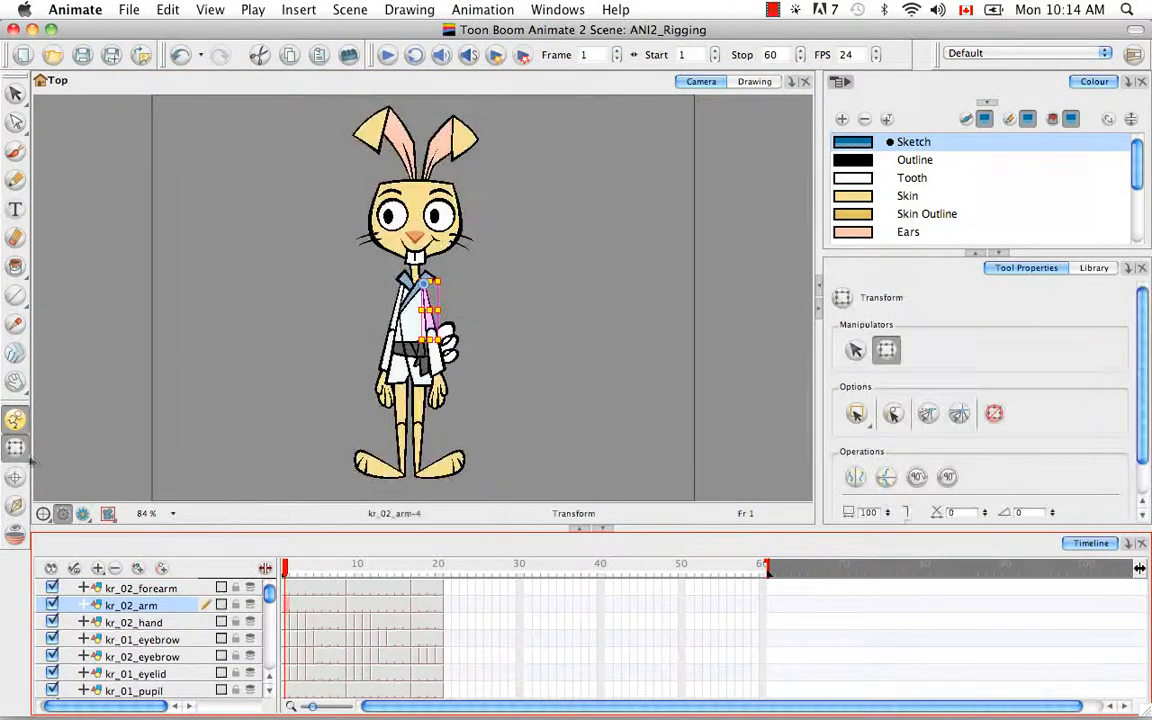
left_click(584, 396)
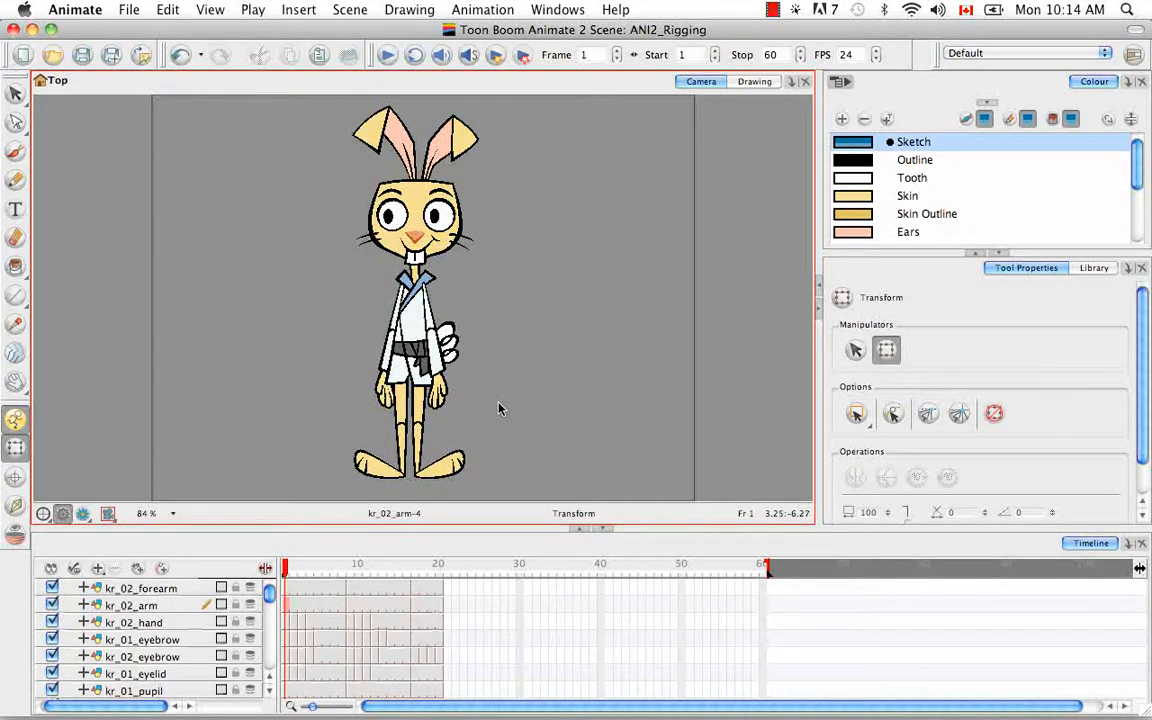
left_click(22, 453)
left_click(436, 347)
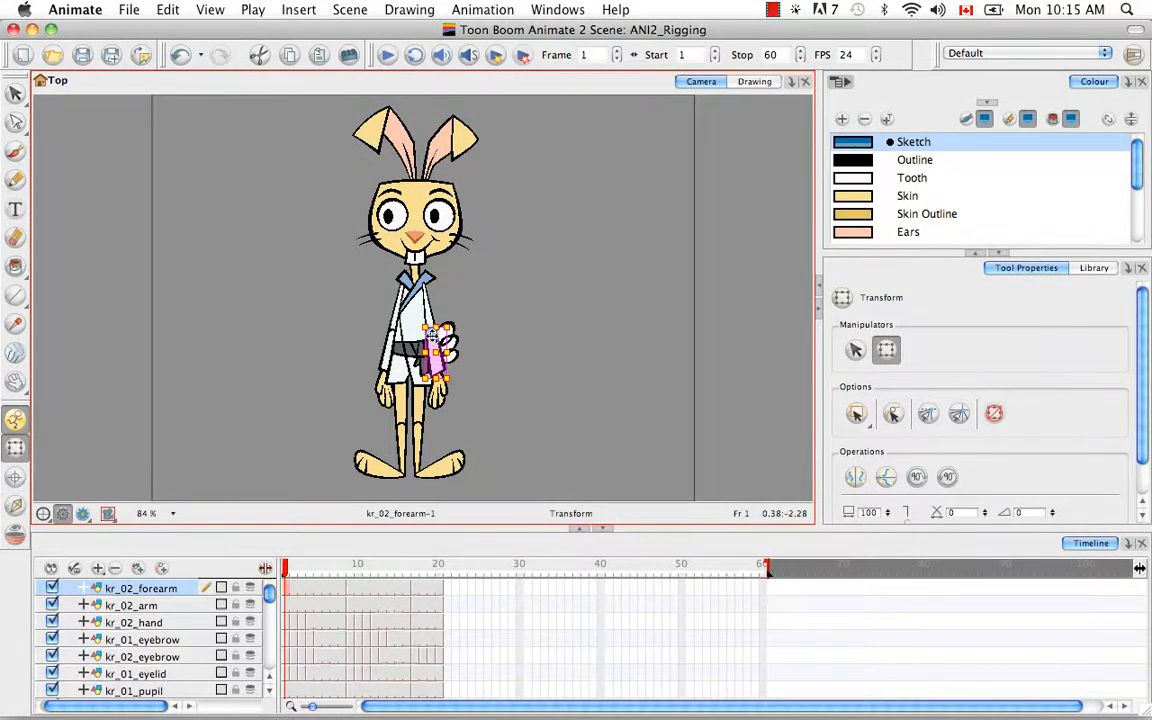
left_click_drag(432, 335, 436, 357)
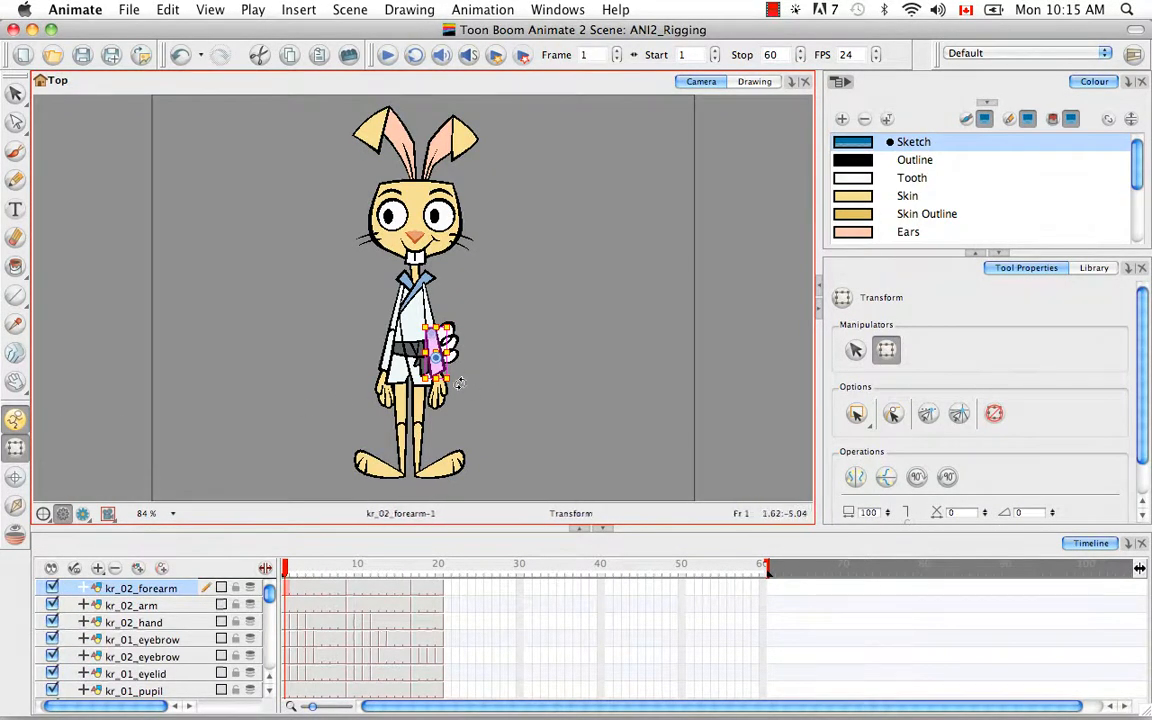
left_click(490, 404)
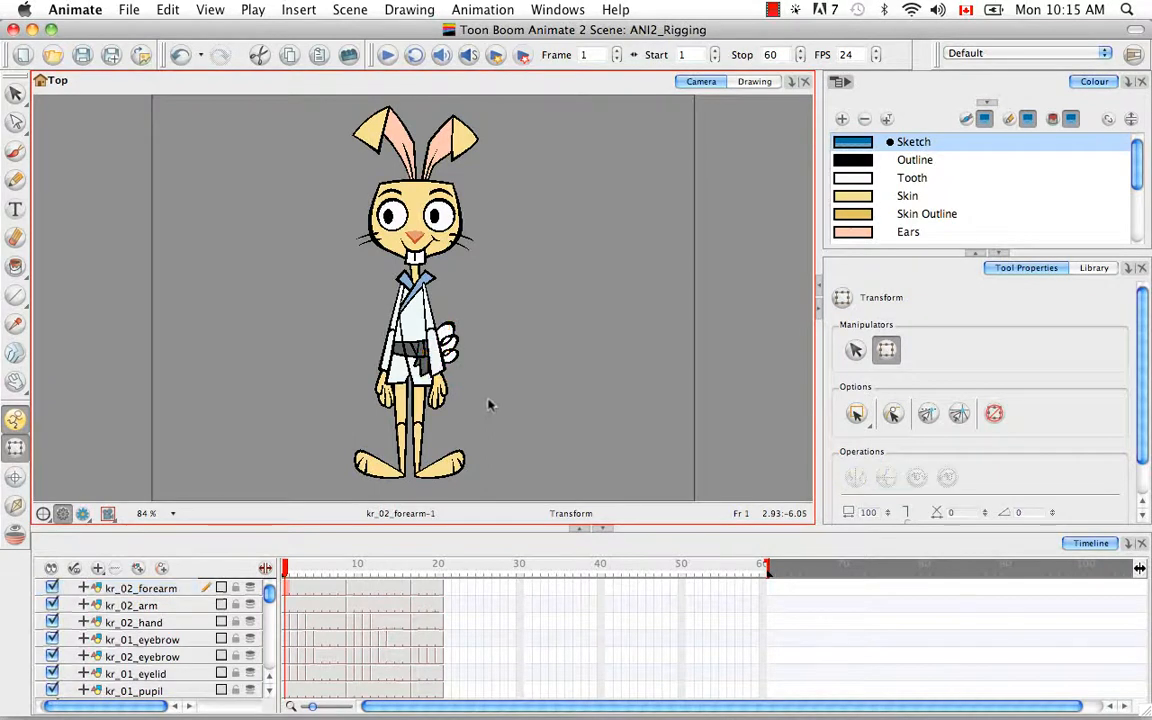
left_click(442, 353)
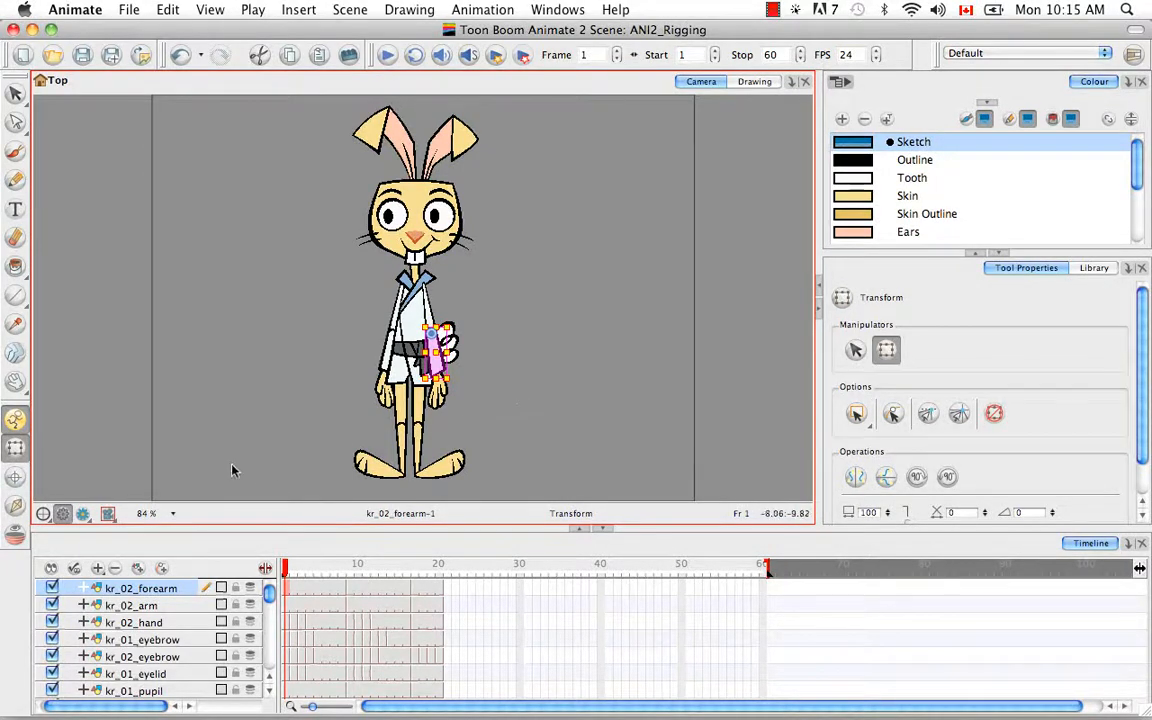
left_click(556, 420)
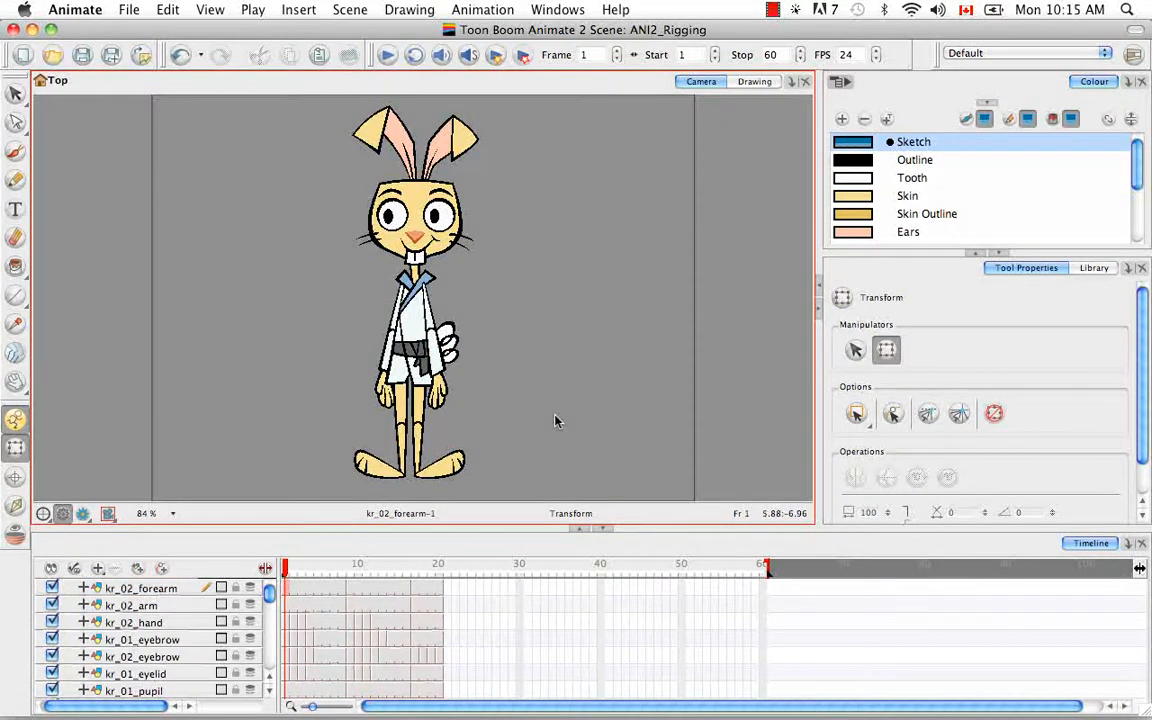